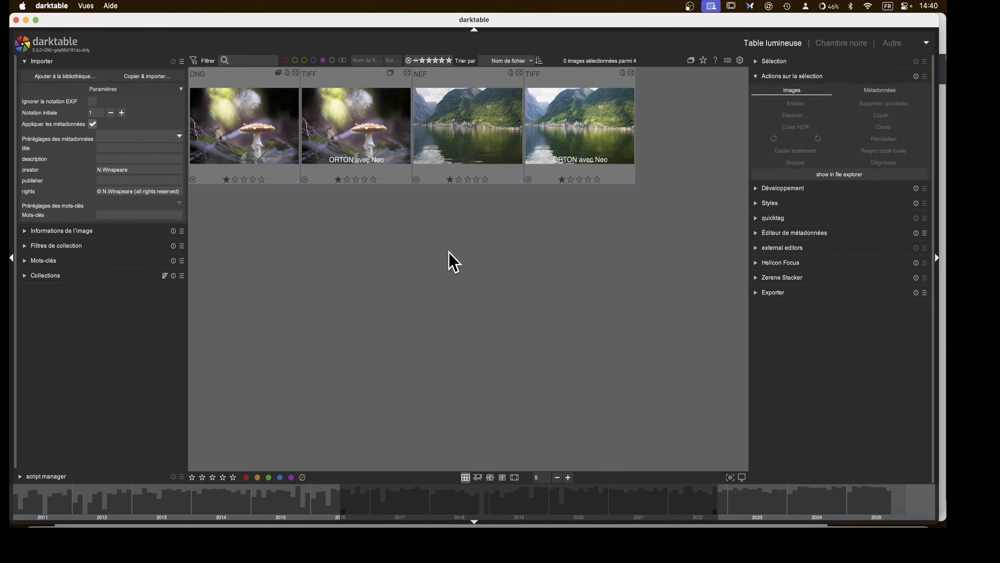
# Compare the mushroom DNG and lake NEF with their "ORTON avec Neo" TIFF versions in full preview
pyautogui.click(234, 130)
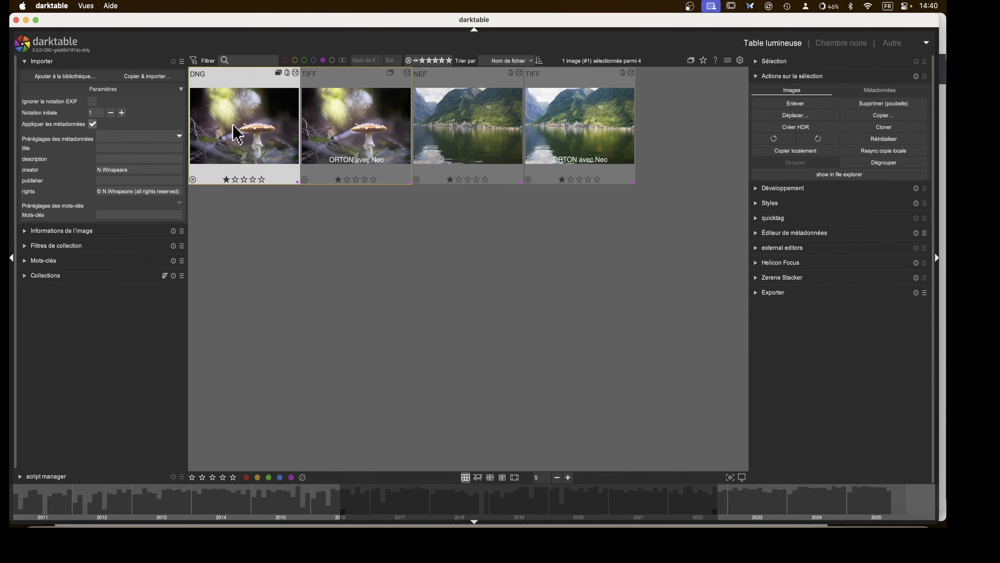
pyautogui.click(450, 134)
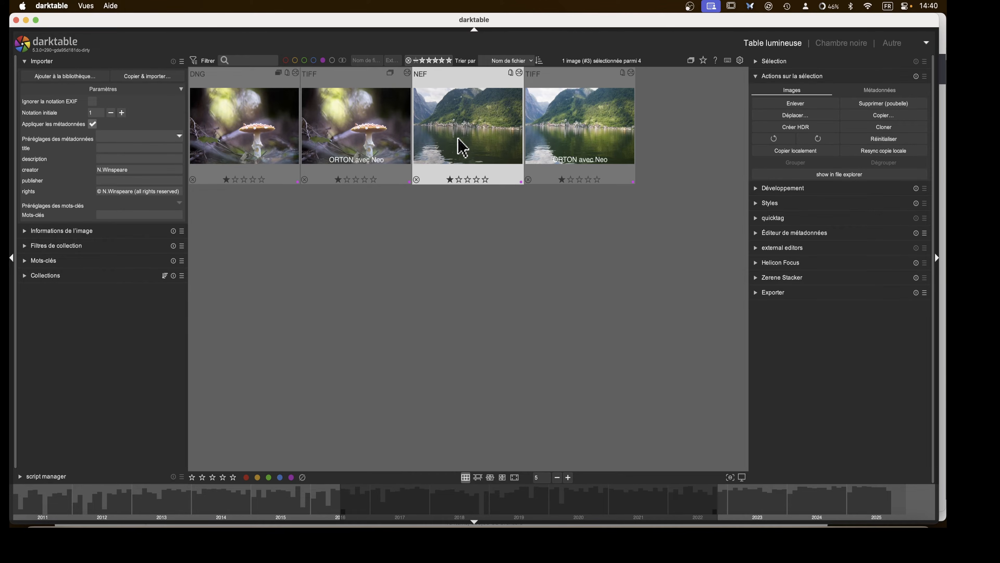
pyautogui.click(263, 136)
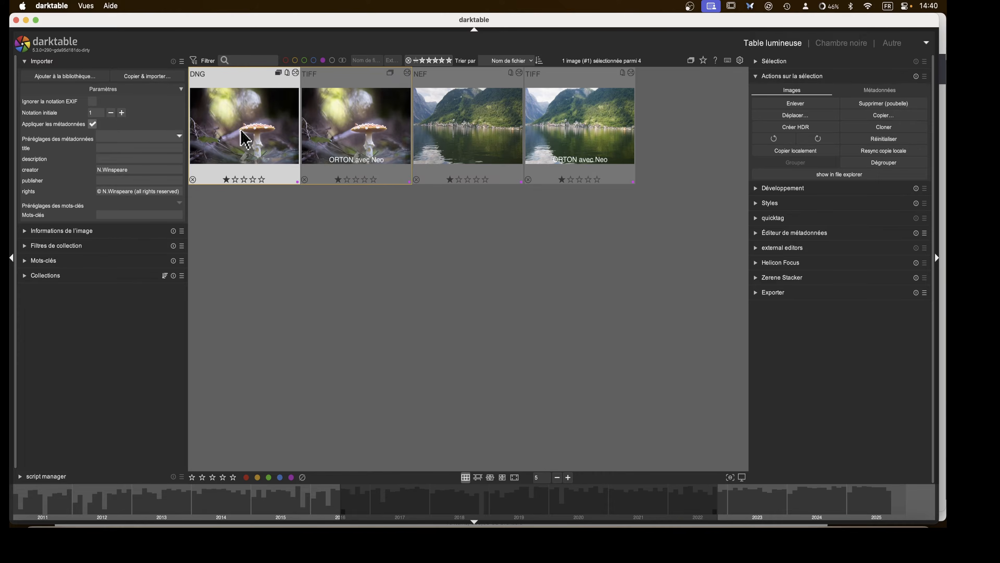
pyautogui.press('w')
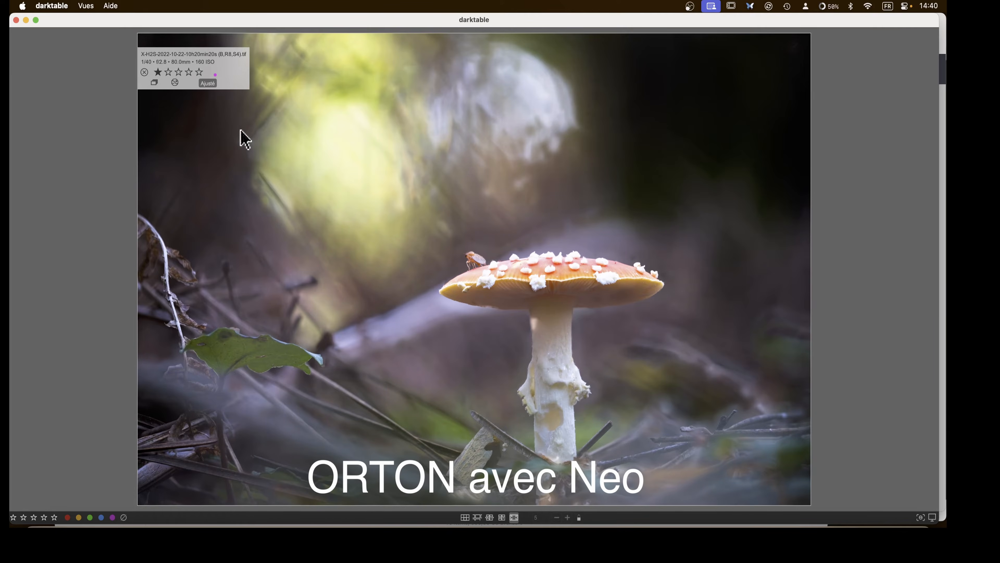
pyautogui.press('Right')
pyautogui.press('Right')
pyautogui.press('Right')
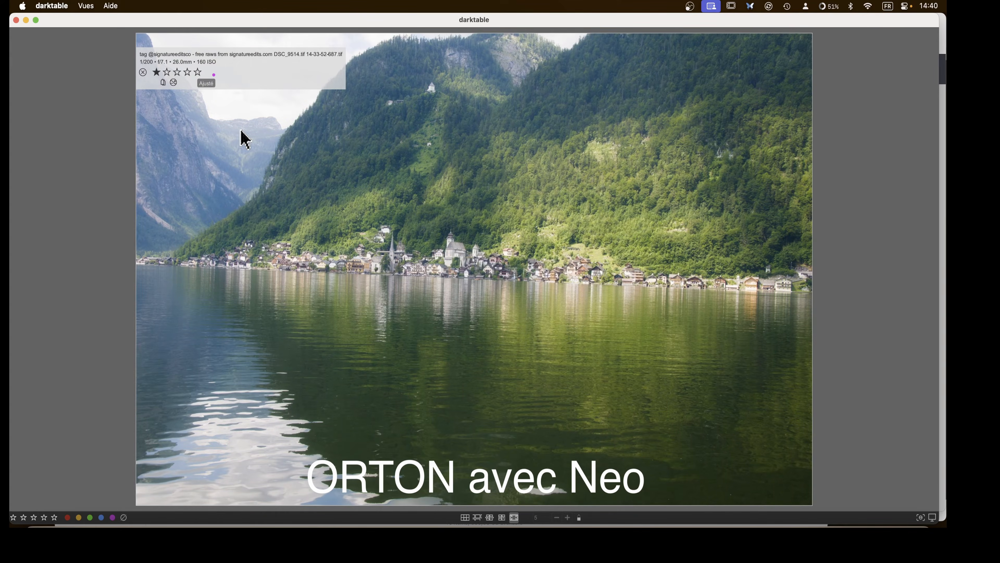
pyautogui.press('Left')
pyautogui.press('Right')
pyautogui.press('Left')
pyautogui.press('Left')
pyautogui.press('Left')
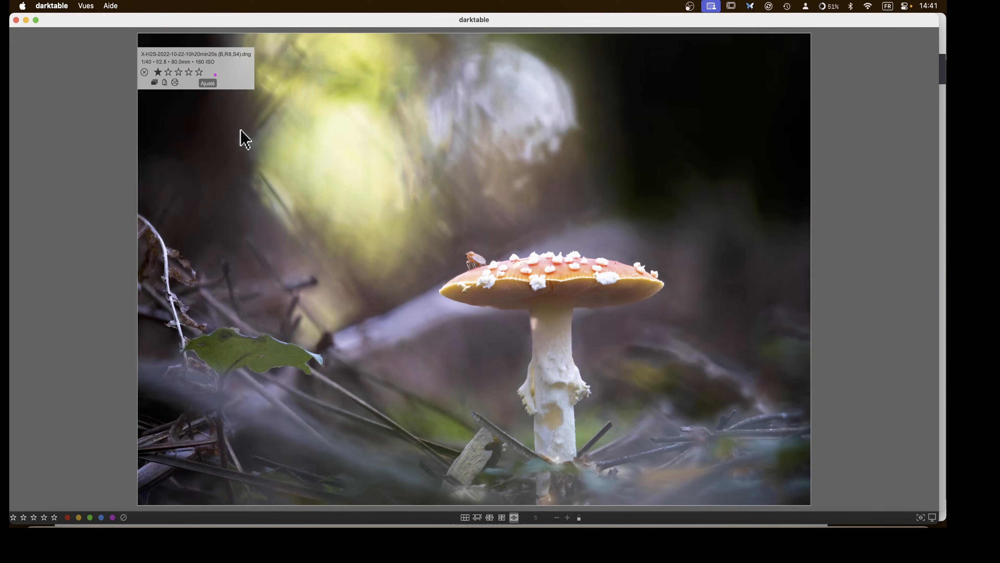
# Open the mushroom DNG in the darkroom and show only its active modules
pyautogui.press('Escape')
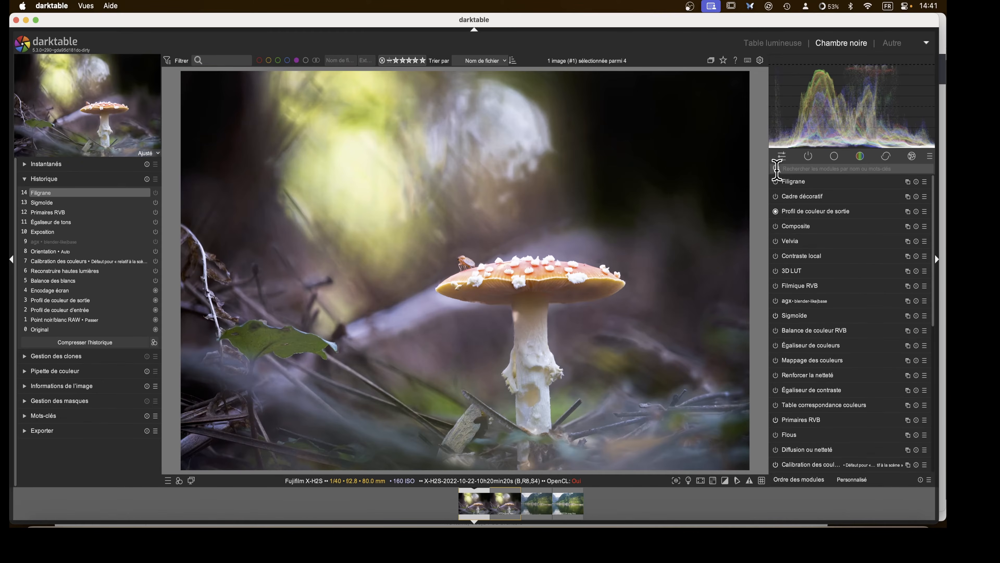
pyautogui.click(811, 159)
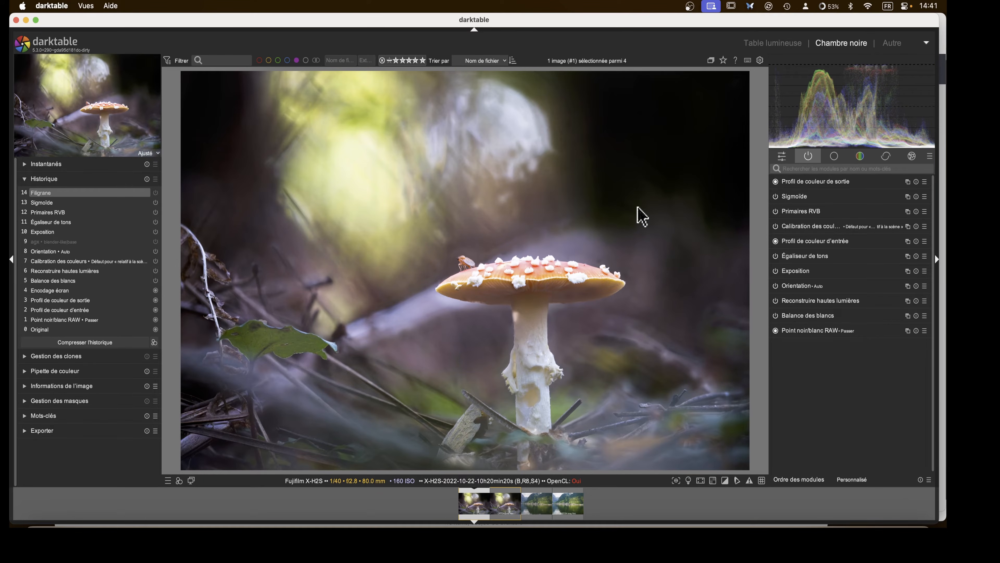
# Return to the lighttable and review the mushroom and lake photos in full preview again
pyautogui.click(784, 52)
pyautogui.press('w')
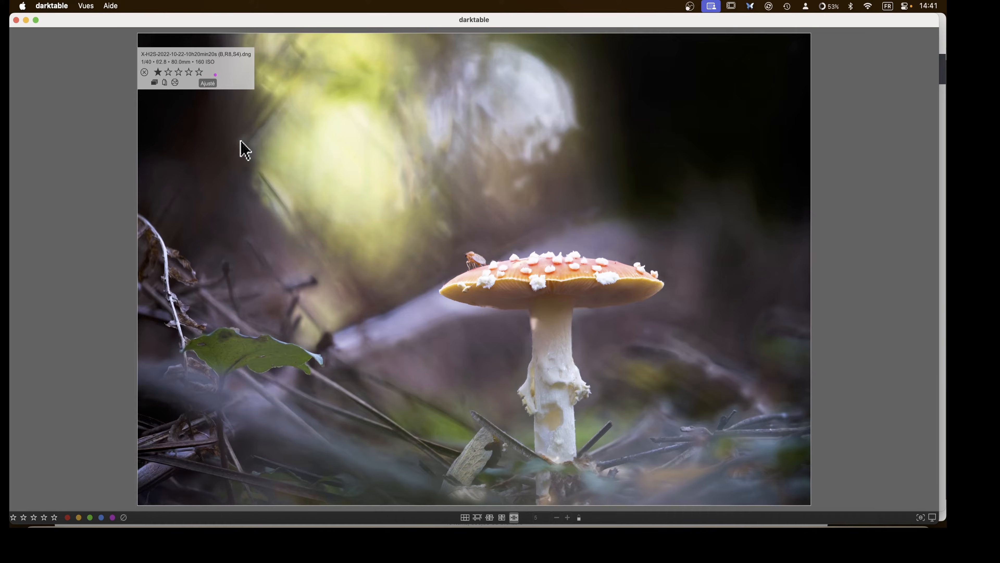
pyautogui.press('Right')
pyautogui.press('Right')
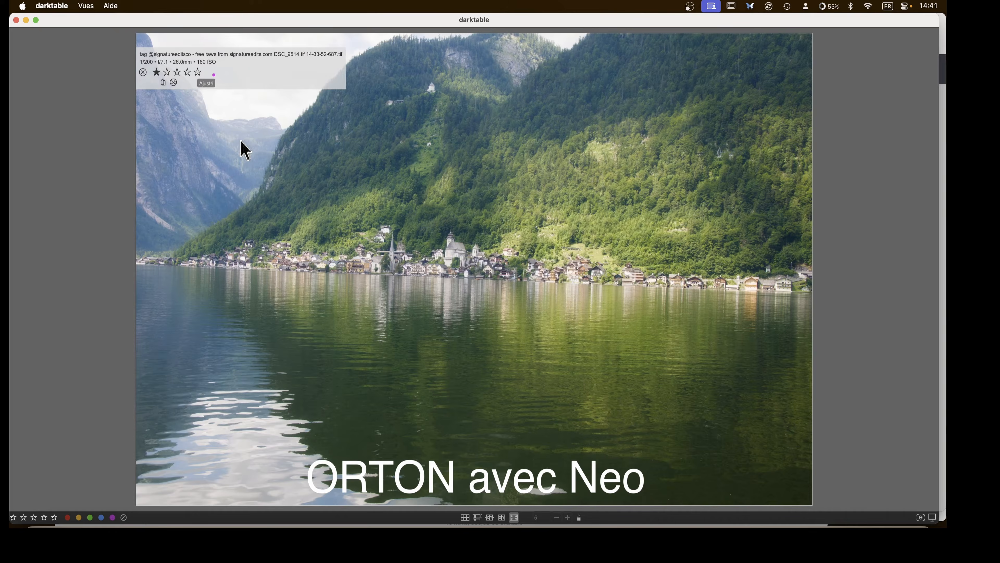
pyautogui.press('Left')
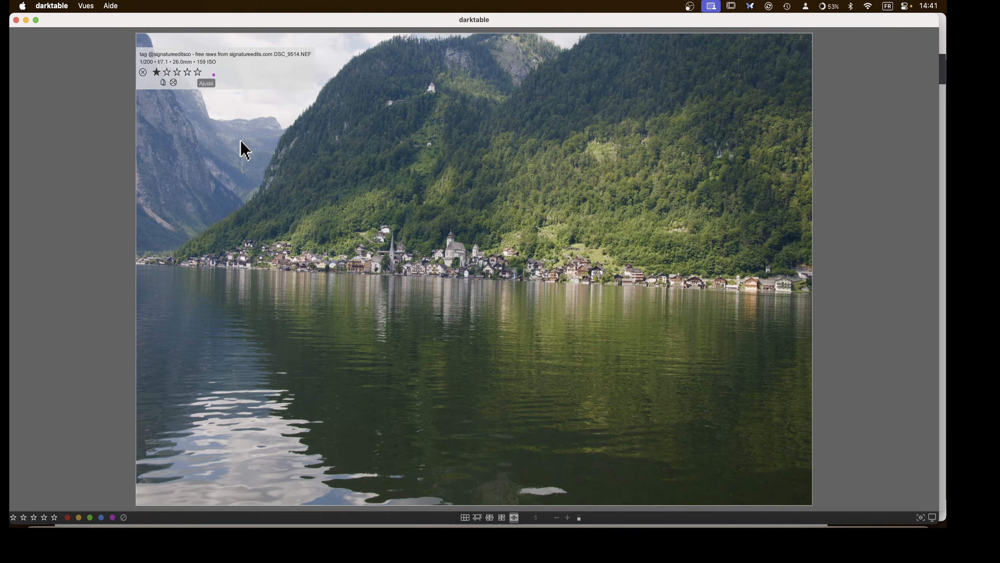
pyautogui.press('Left')
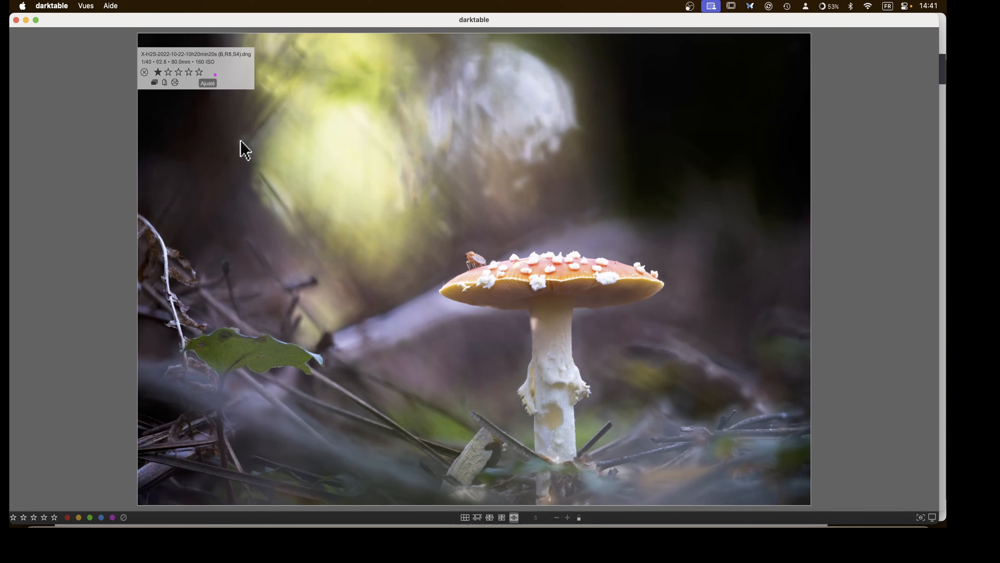
pyautogui.press('Escape')
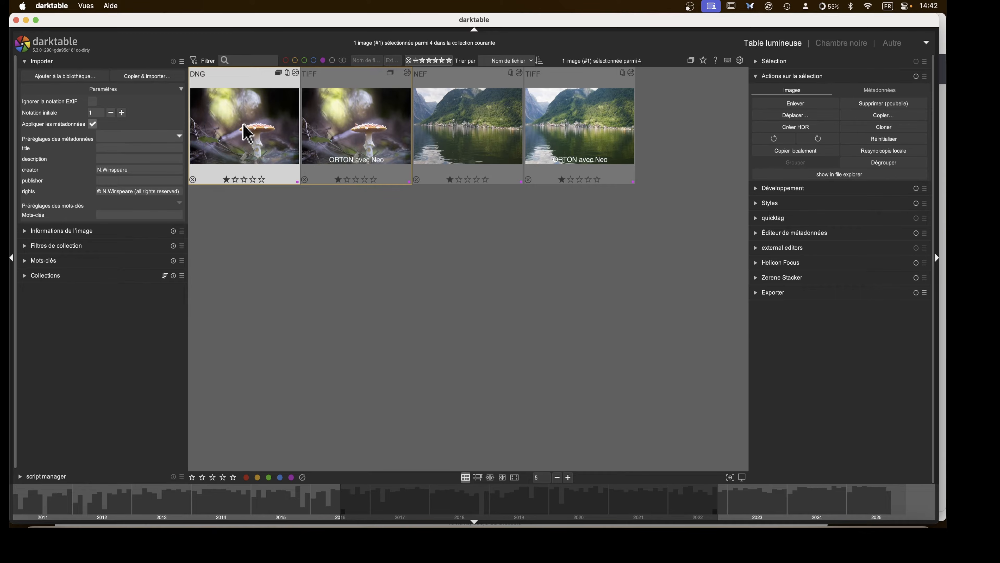
# Open the mushroom DNG in the darkroom and create a clone of it
pyautogui.doubleClick(232, 125)
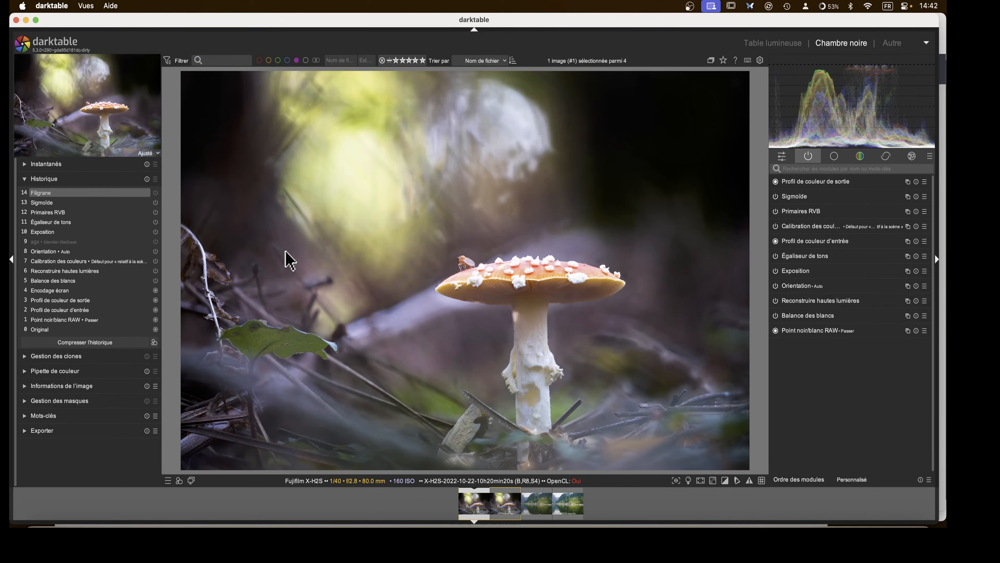
pyautogui.click(25, 179)
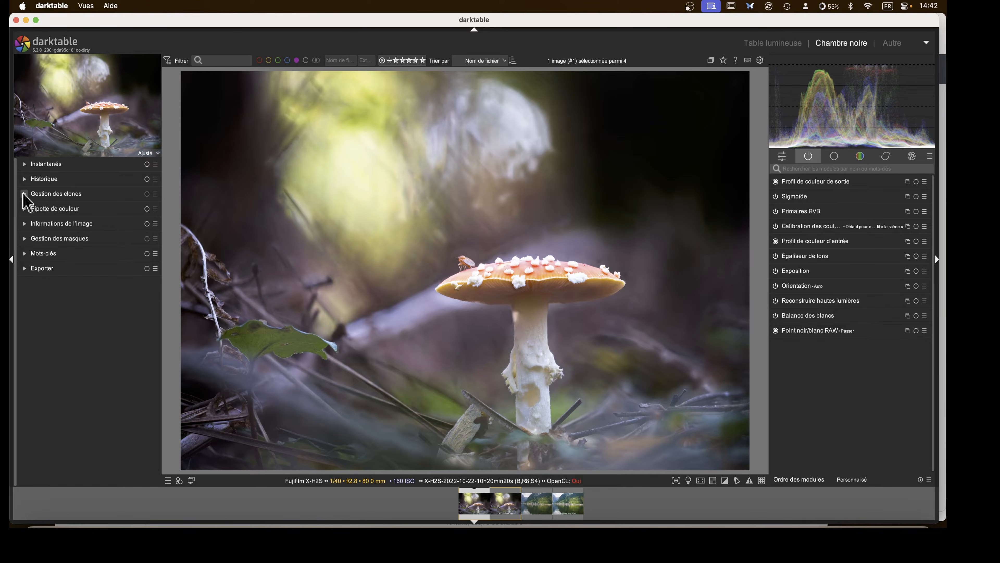
pyautogui.click(25, 194)
pyautogui.click(71, 264)
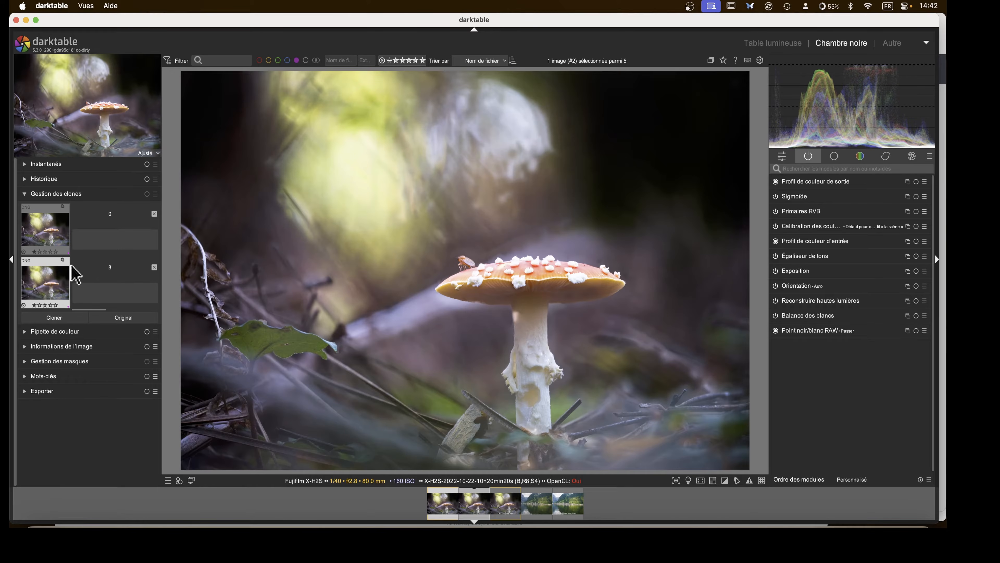
# Try to label the original mushroom version "Orginal" and its clone "Module orton", and return to the lighttable
pyautogui.click(132, 241)
pyautogui.write('Orginal')
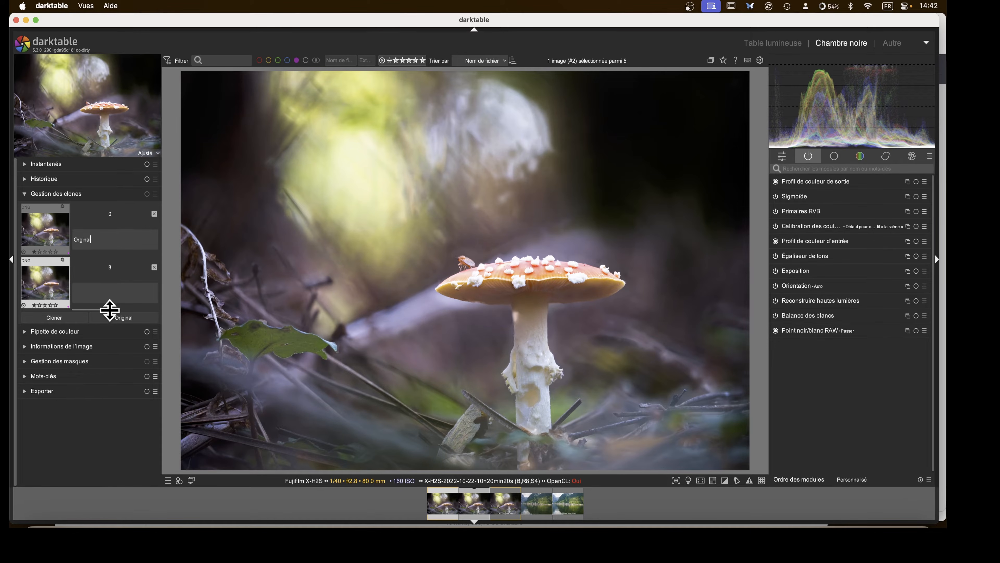
pyautogui.click(114, 298)
pyautogui.write('Module orton')
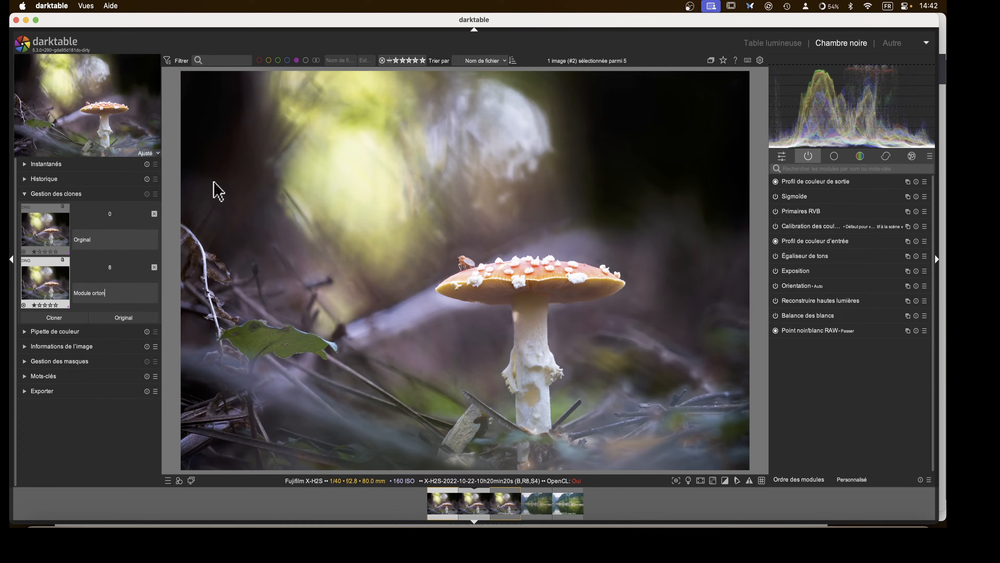
pyautogui.click(782, 42)
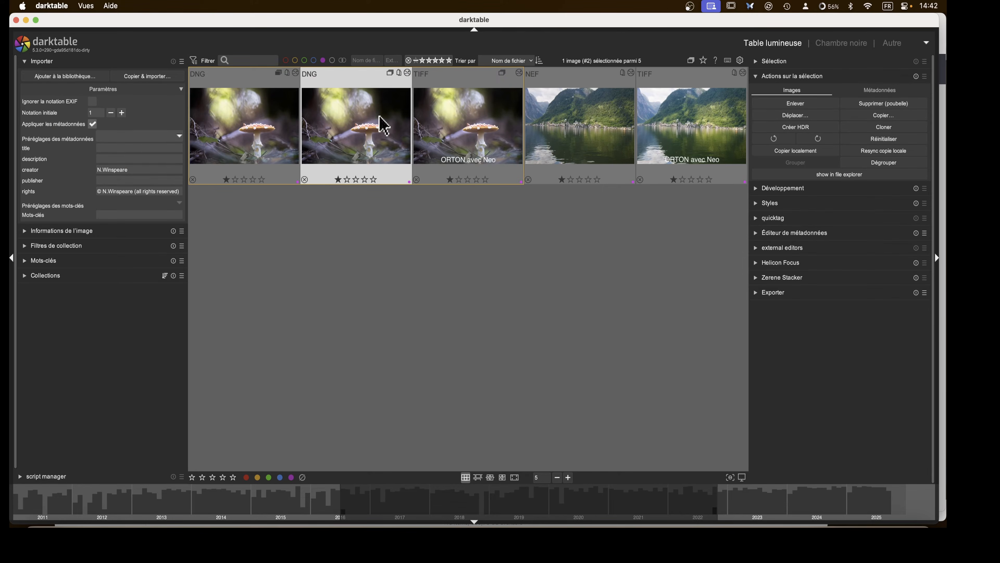
# Reopen the mushroom clone in the darkroom and apply the "Version" preset of the Filigrane module
pyautogui.doubleClick(334, 126)
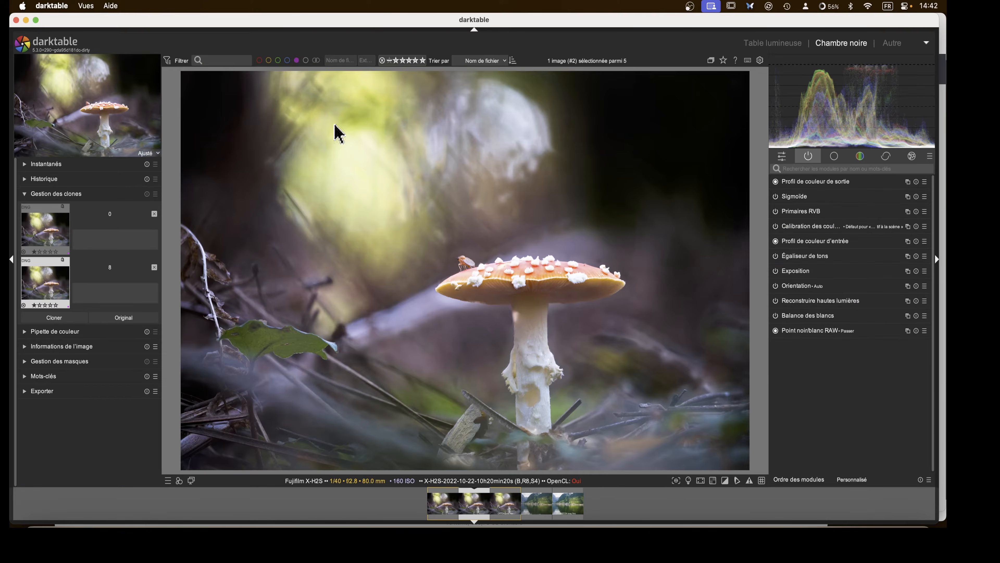
pyautogui.click(132, 295)
pyautogui.click(912, 157)
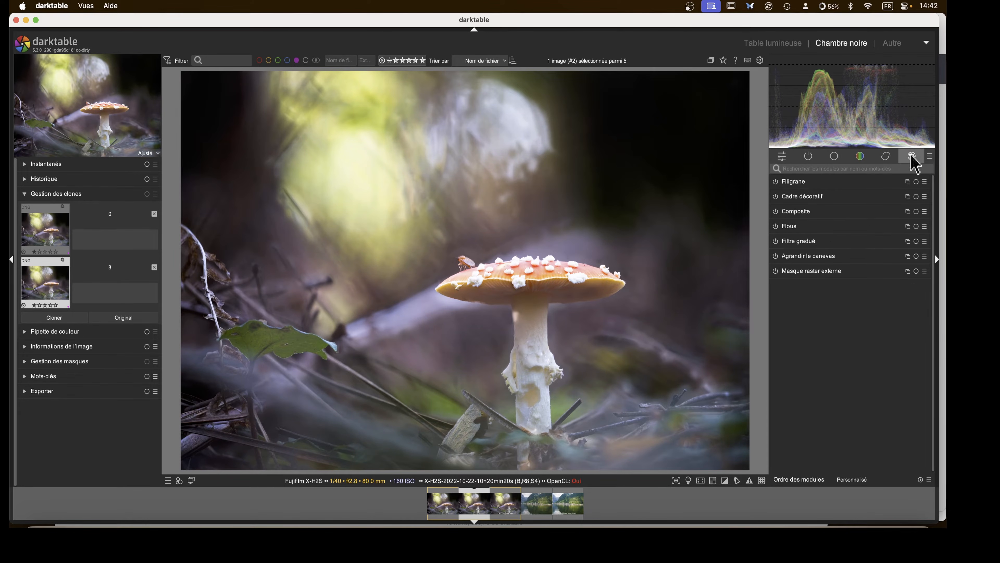
pyautogui.click(924, 182)
pyautogui.click(906, 218)
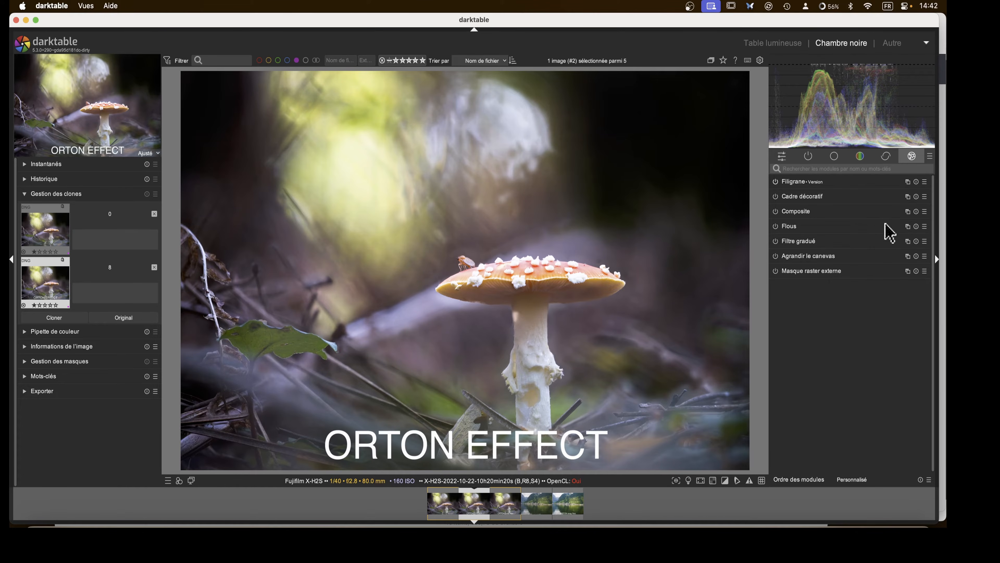
# Replace the Filigrane watermark text with "Module orton" and collapse the module
pyautogui.click(793, 182)
pyautogui.moveTo(842, 204); pyautogui.dragTo(782, 204)
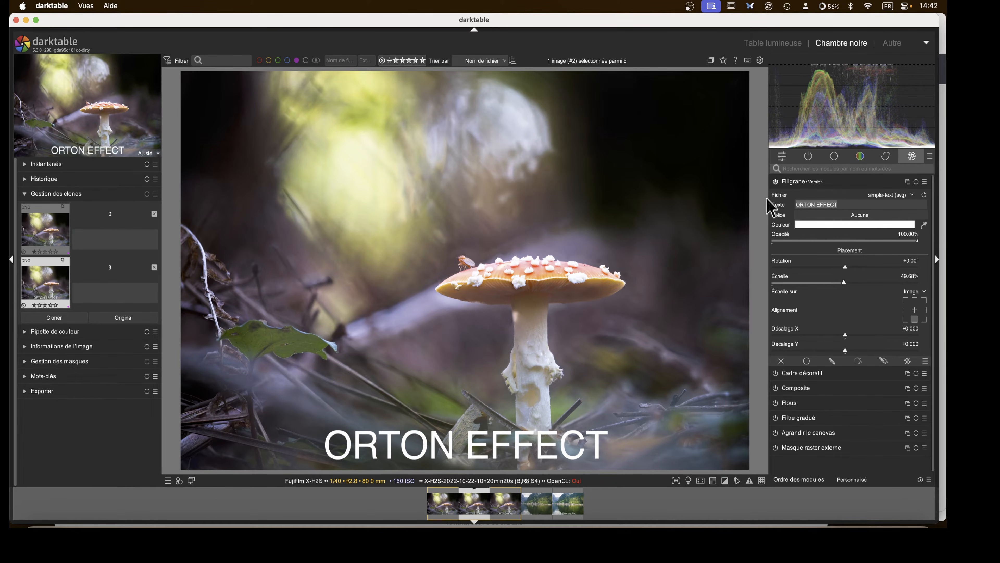
pyautogui.write('Module ortn')
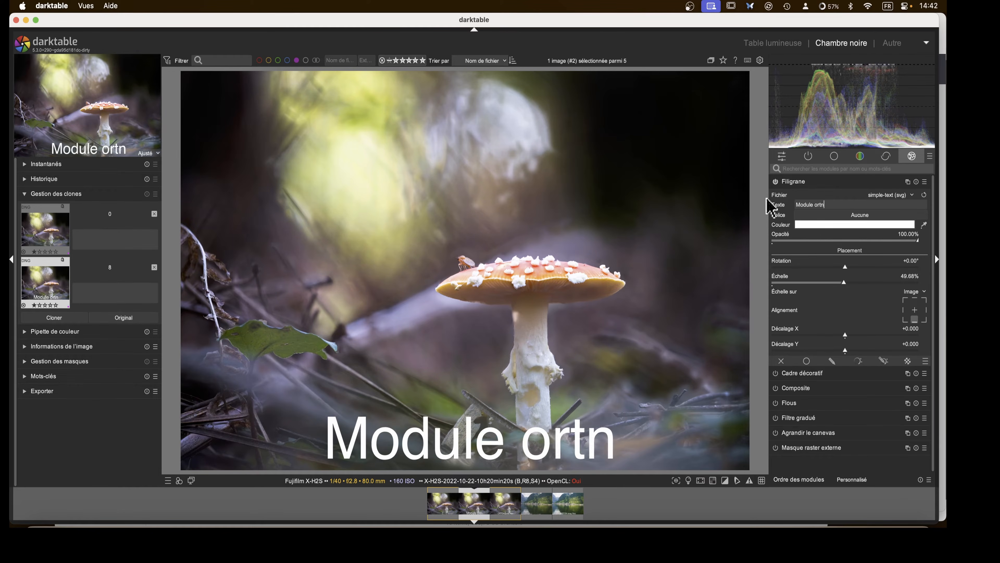
pyautogui.press('BackSpace')
pyautogui.write('on')
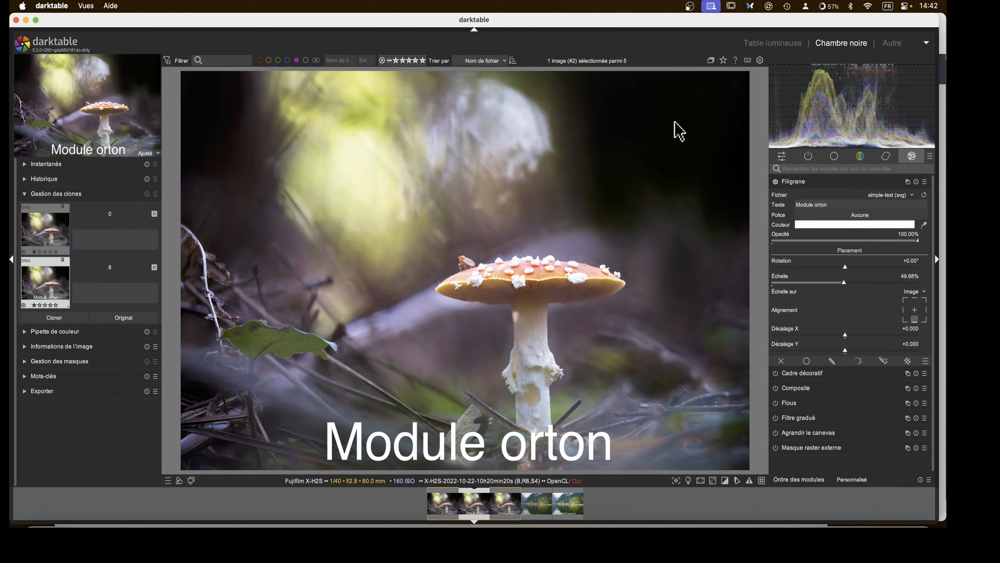
pyautogui.click(799, 182)
# Search the modules for "orton", enable Effet Orton (adoucir) and expand its settings
pyautogui.click(806, 168)
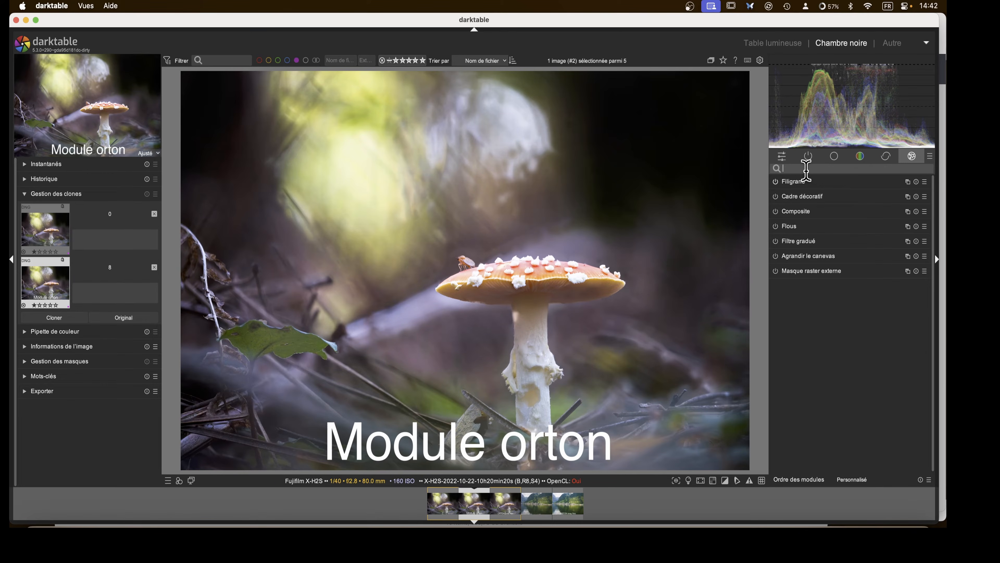
pyautogui.write('orton')
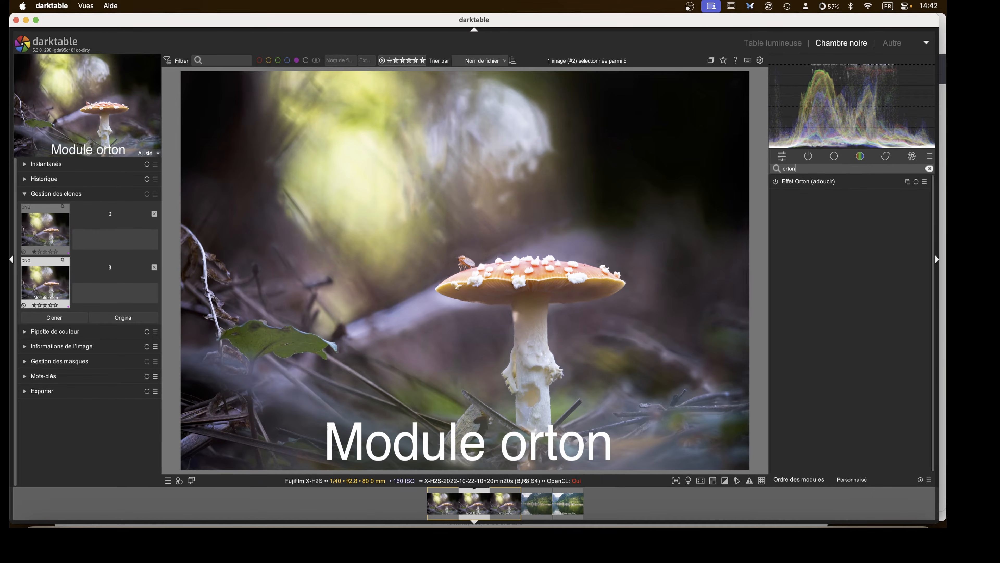
pyautogui.click(775, 182)
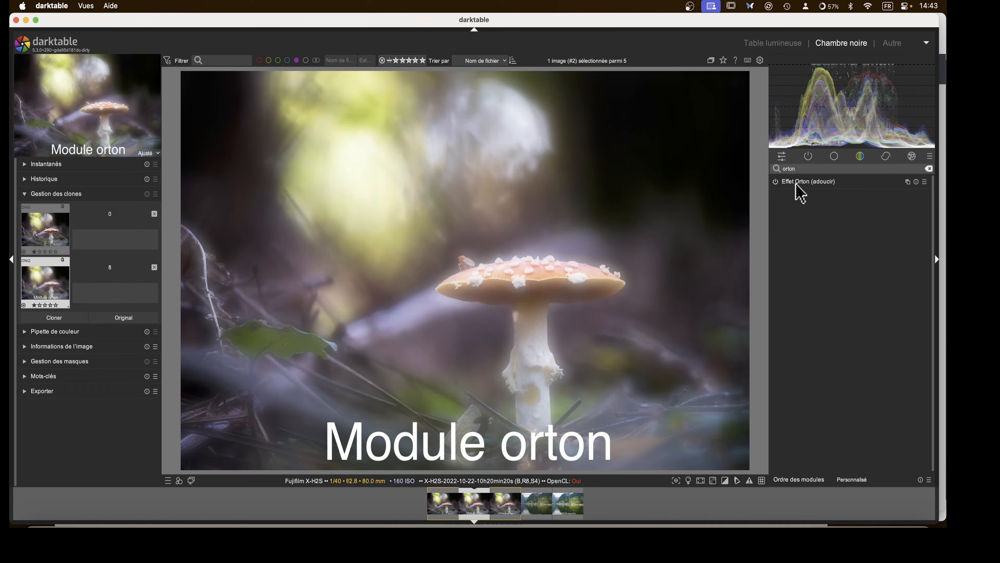
pyautogui.click(793, 181)
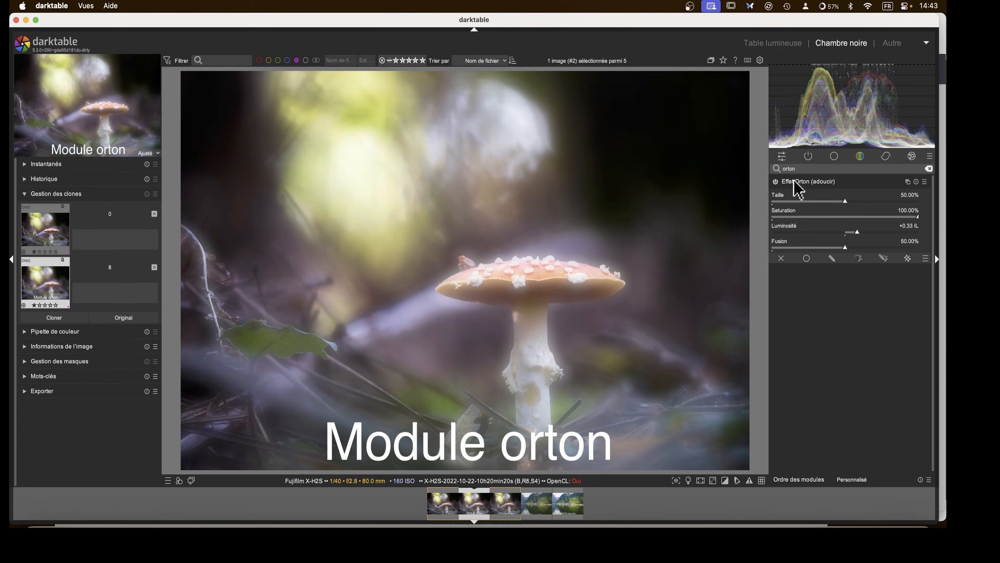
# Reduce the Orton effect's Taille to about 22% and set Saturation to its 100% maximum
pyautogui.click(845, 200)
pyautogui.moveTo(845, 200); pyautogui.dragTo(805, 208)
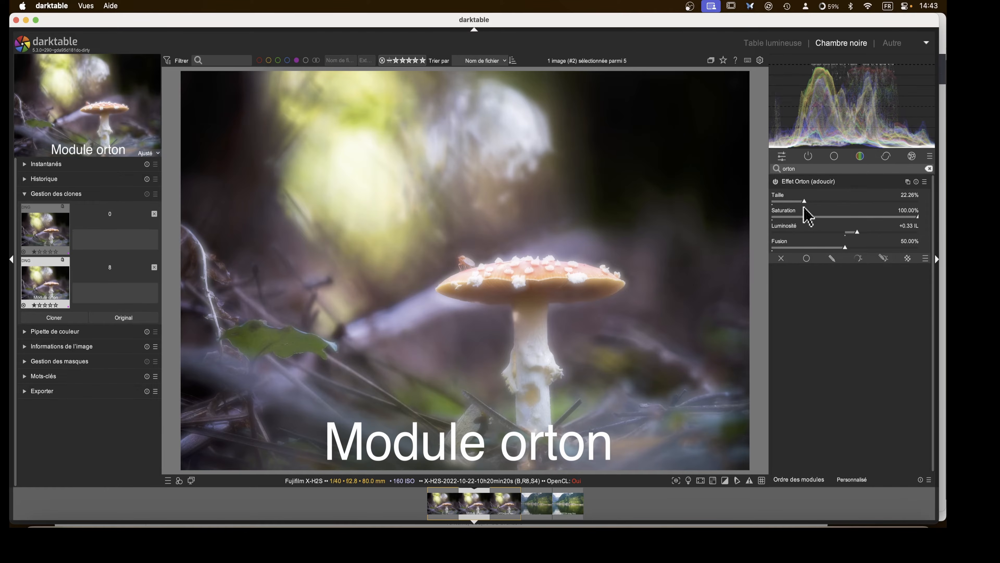
pyautogui.moveTo(912, 216); pyautogui.dragTo(885, 215)
pyautogui.rightClick(889, 223)
pyautogui.write('200')
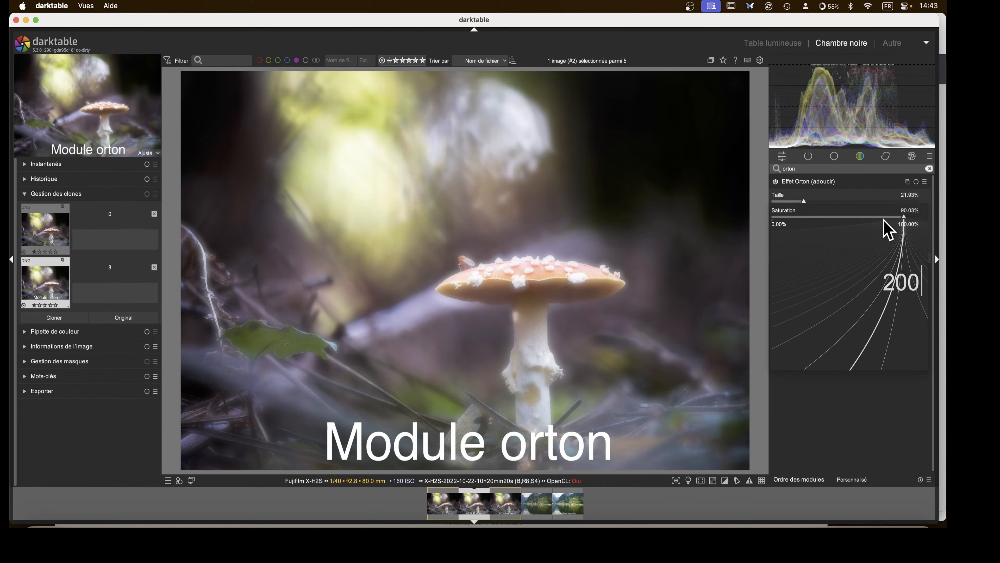
pyautogui.press('Return')
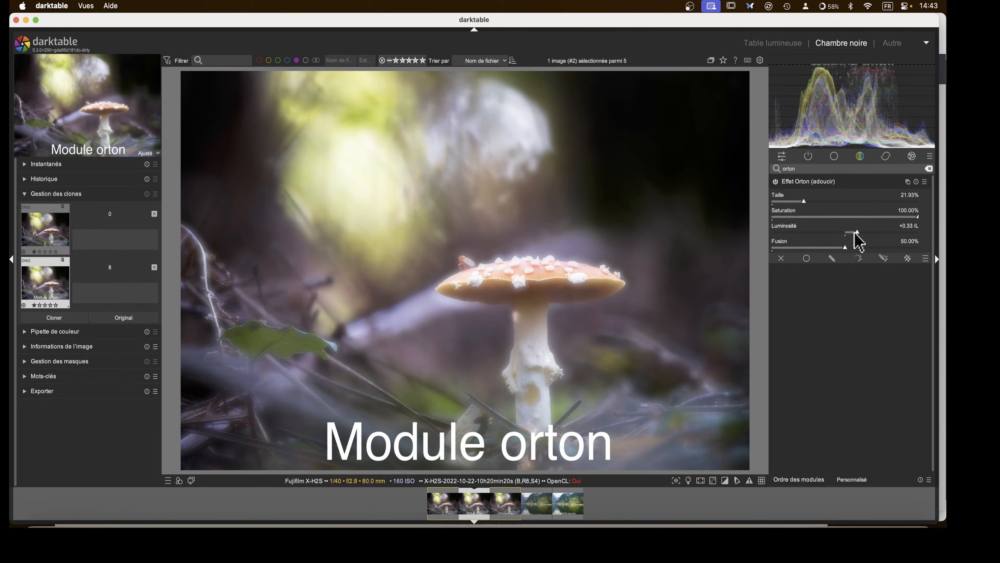
# Lower the Orton effect's Luminosité to +0.01 IL and Fusion to about 36.5%, and collapse the module
pyautogui.moveTo(856, 236)
pyautogui.mouseDown()
pyautogui.moveTo(803, 238)
pyautogui.moveTo(886, 241)
pyautogui.moveTo(840, 244)
pyautogui.moveTo(850, 245)
pyautogui.mouseUp()
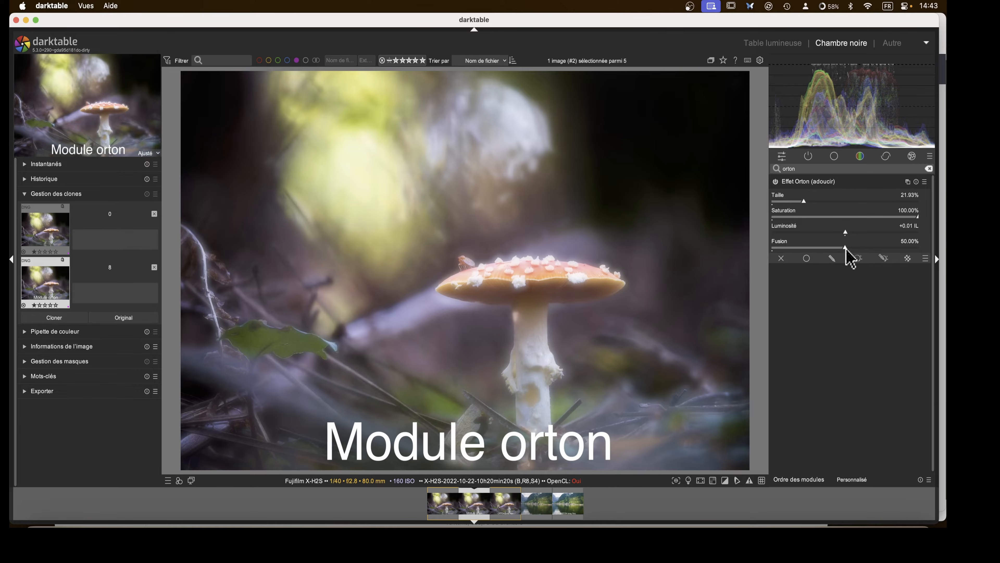
pyautogui.moveTo(845, 248); pyautogui.dragTo(829, 263)
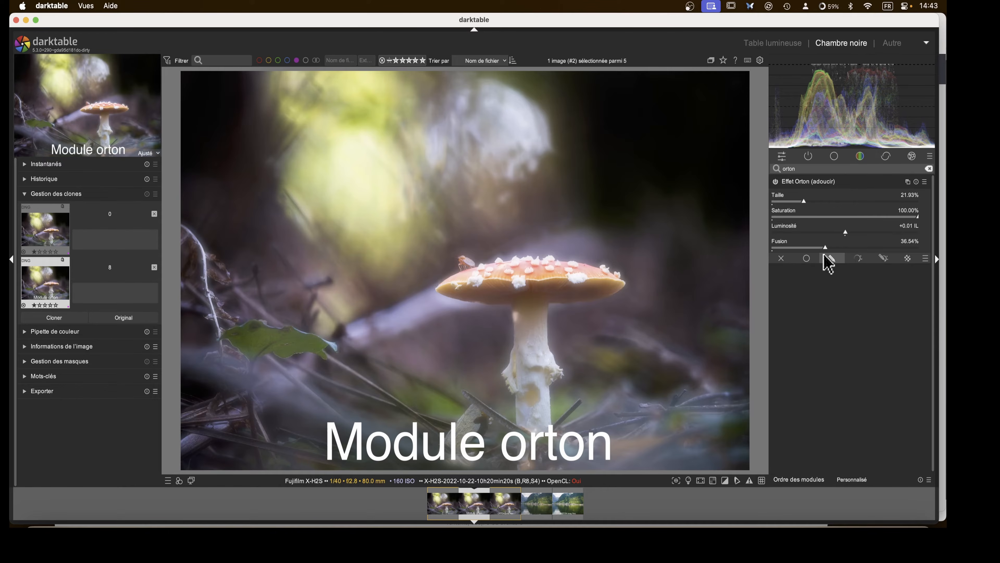
pyautogui.click(802, 184)
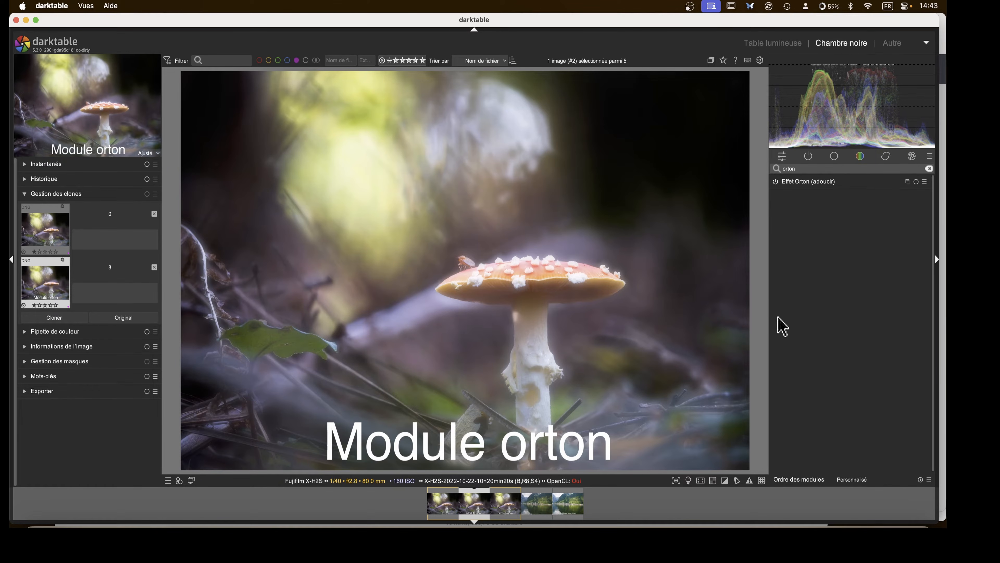
# Return to the lighttable and preview the original mushroom photo at full size
pyautogui.click(802, 184)
pyautogui.click(801, 187)
pyautogui.click(780, 42)
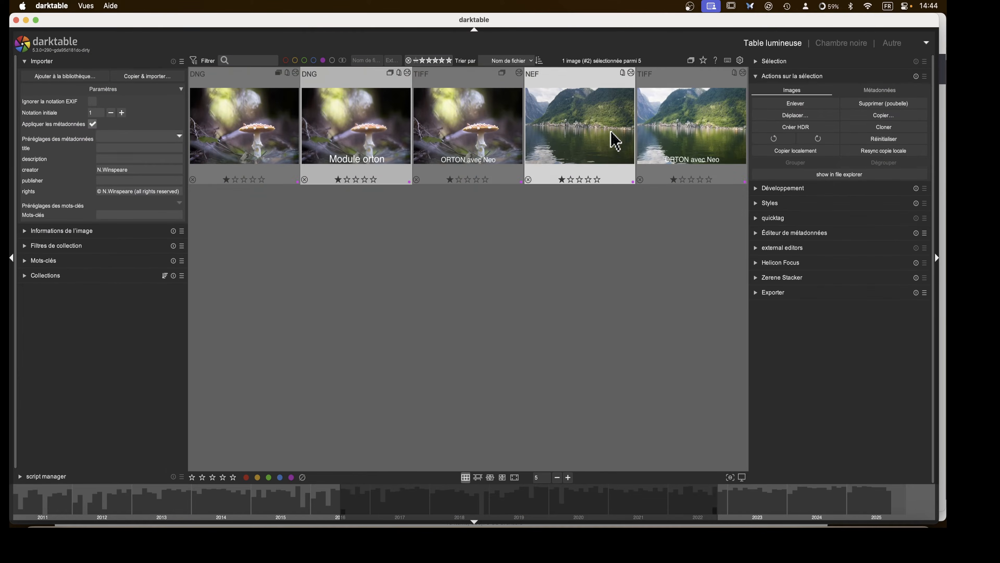
pyautogui.click(287, 139)
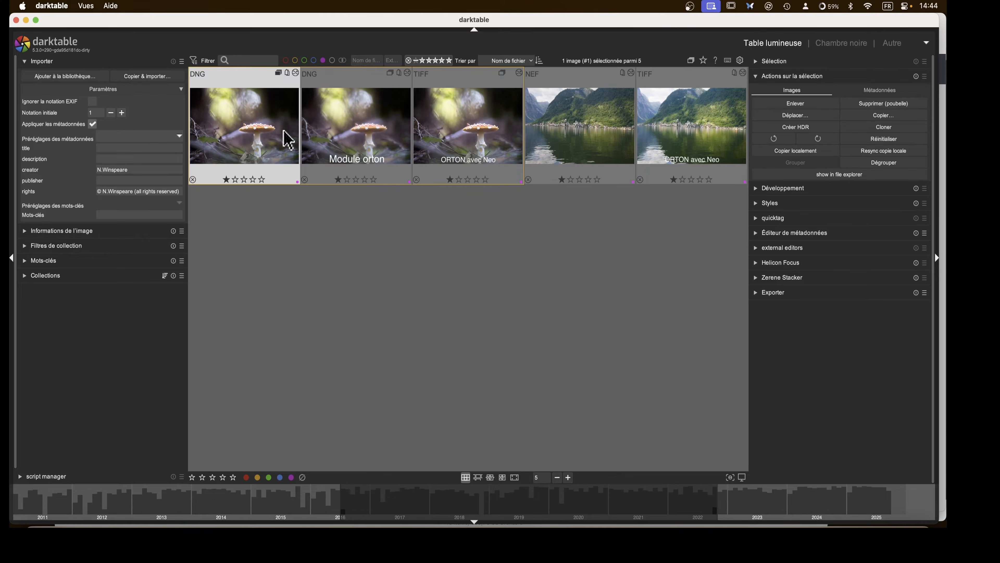
pyautogui.press('w')
# Open the original mushroom photo in the darkroom, clone it and apply the Version preset of the Filigrane module
pyautogui.doubleClick(226, 136)
pyautogui.click(62, 320)
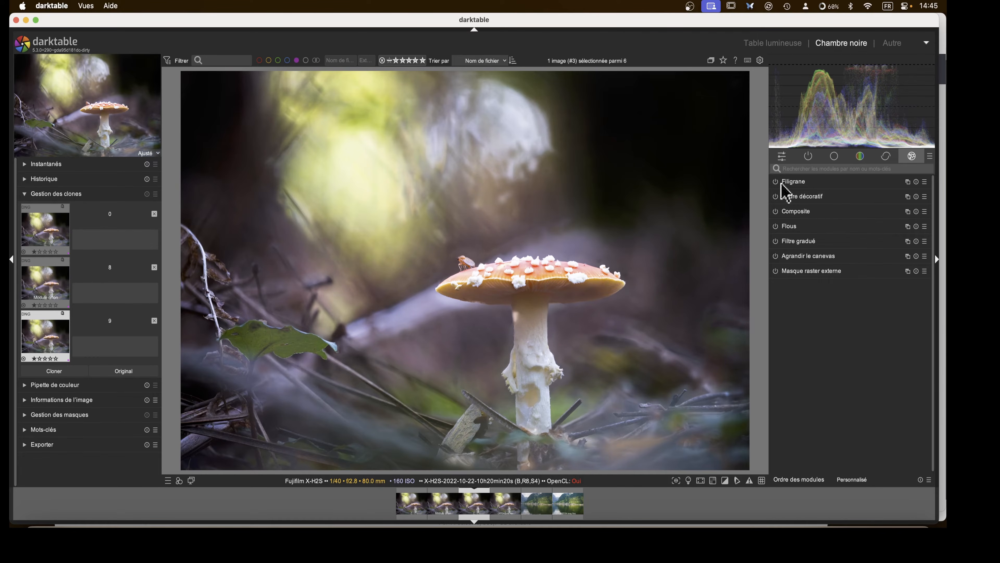
pyautogui.click(926, 182)
pyautogui.click(908, 222)
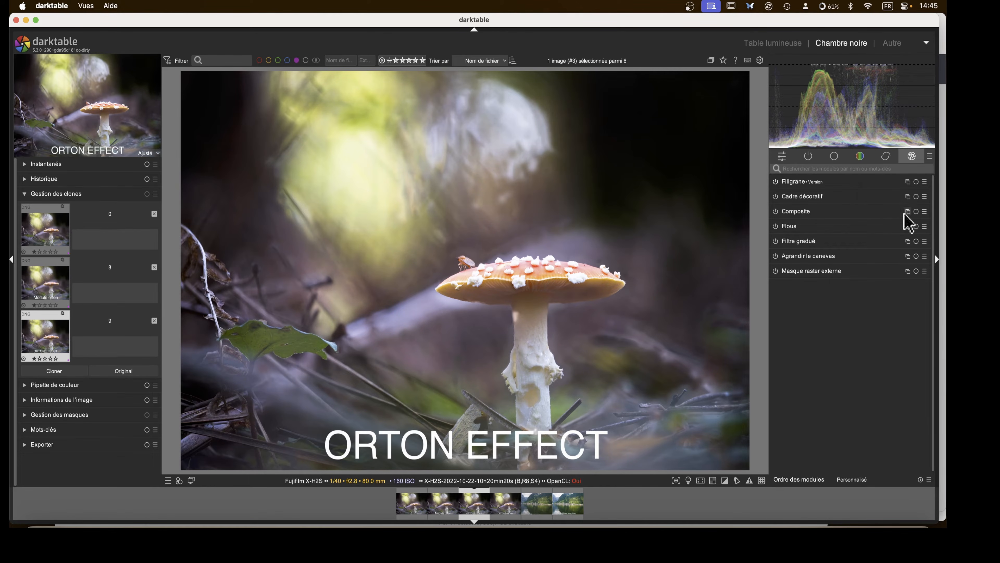
# Replace the Filigrane watermark text with "Module flou" and collapse the module
pyautogui.click(803, 183)
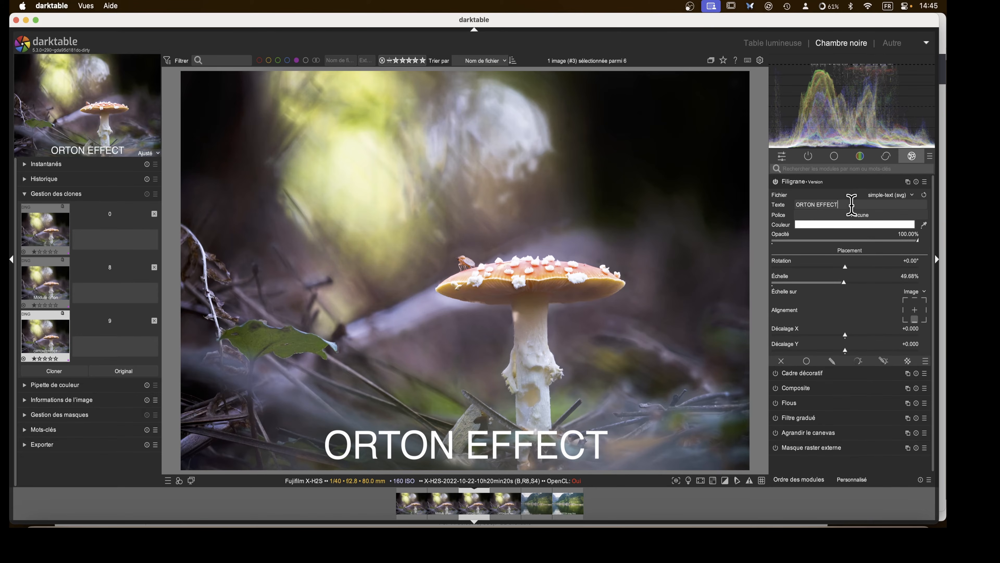
pyautogui.moveTo(847, 204); pyautogui.dragTo(760, 205)
pyautogui.write('Fl')
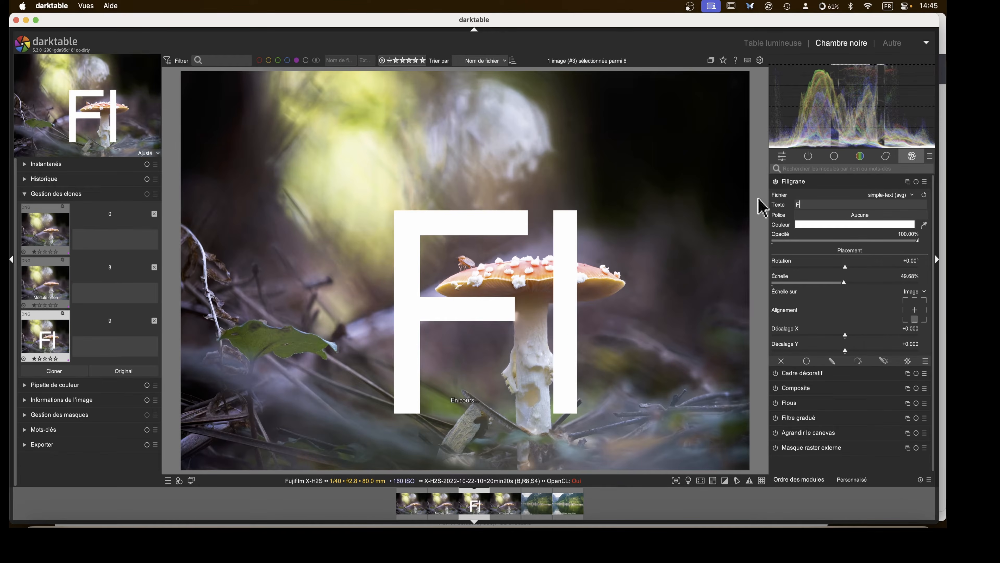
pyautogui.press('BackSpace')
pyautogui.press('BackSpace')
pyautogui.write('Module flou')
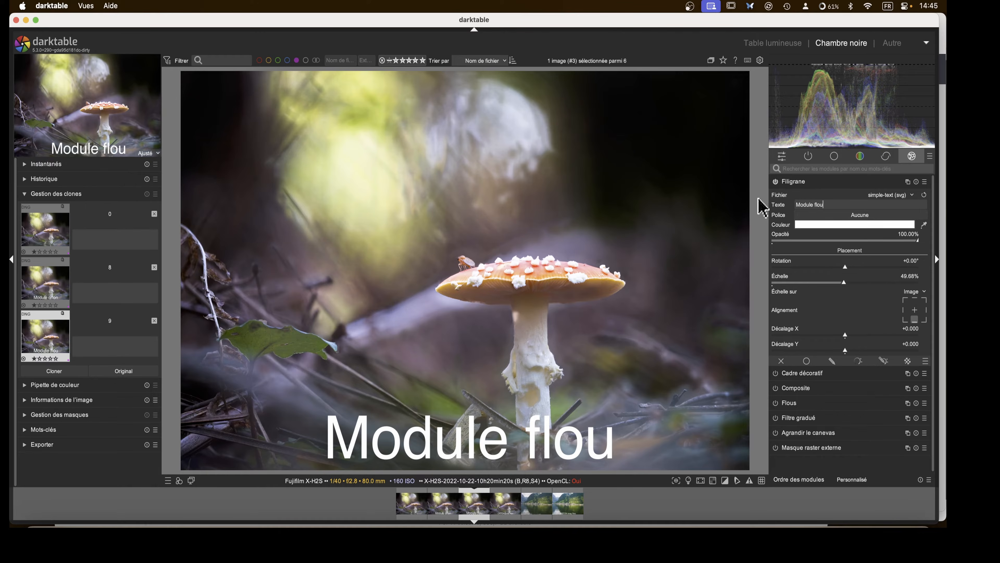
pyautogui.click(793, 183)
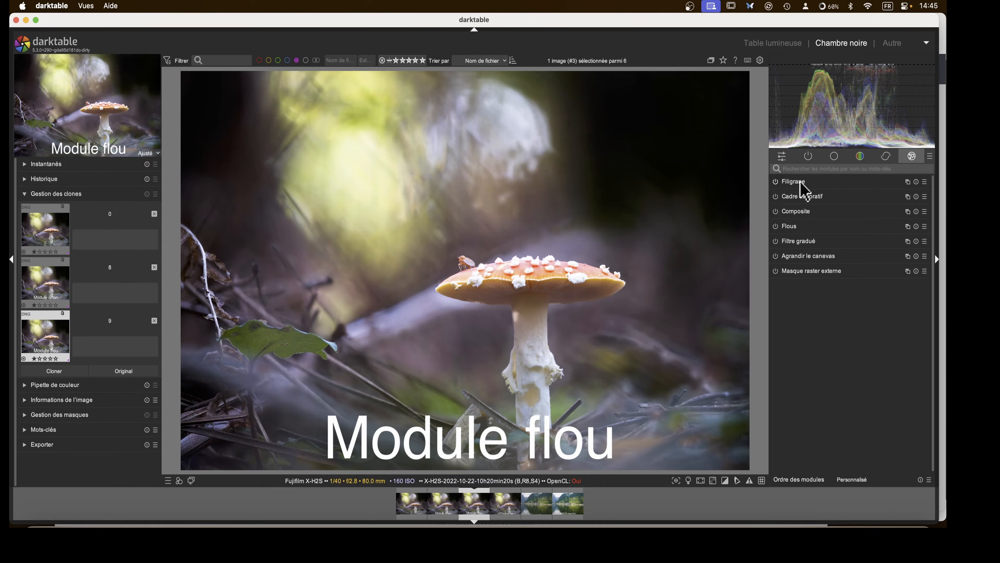
# Enable the Flous module, set its blur type to Gaussien and its radius to 21 px
pyautogui.click(775, 227)
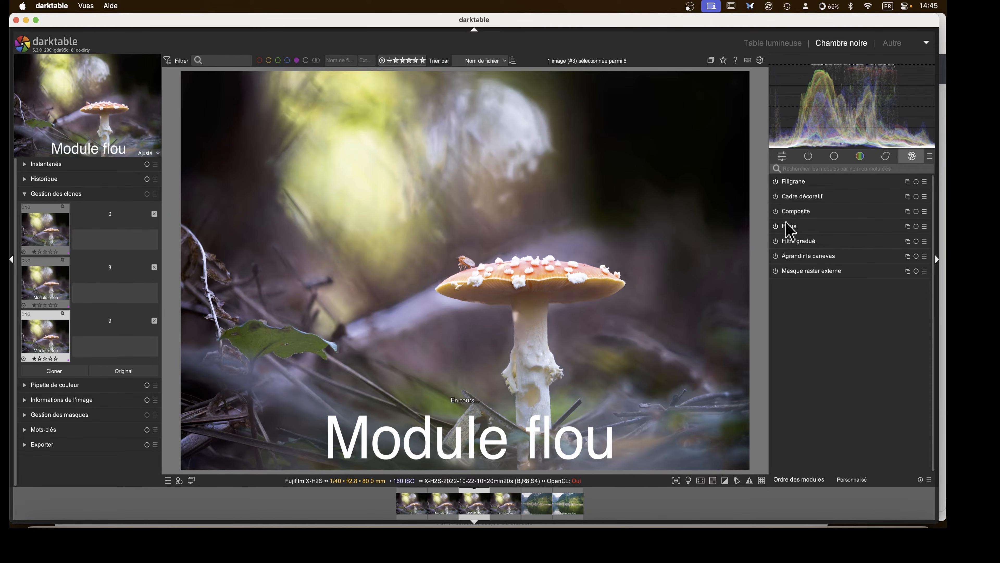
pyautogui.click(787, 225)
pyautogui.click(915, 377)
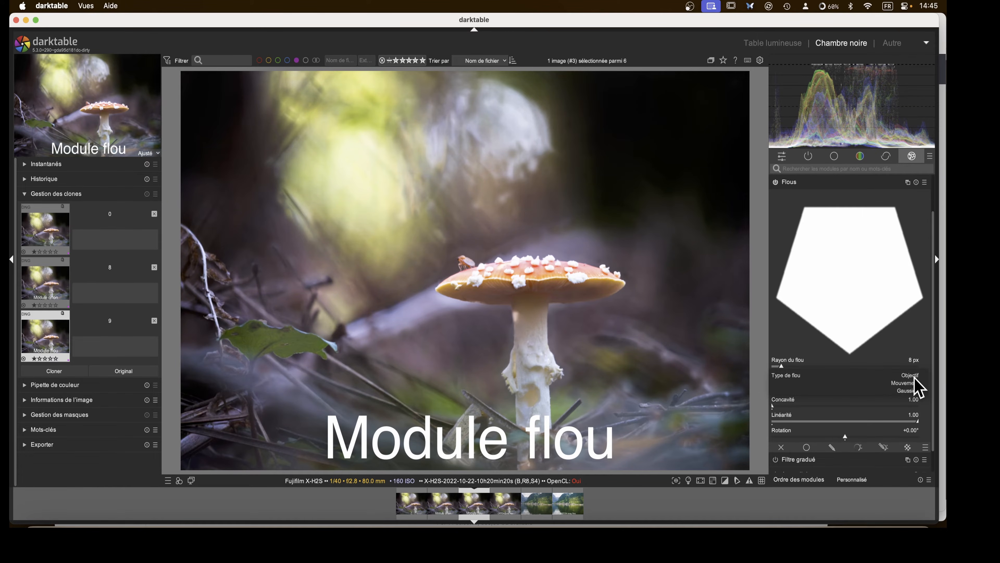
pyautogui.click(906, 390)
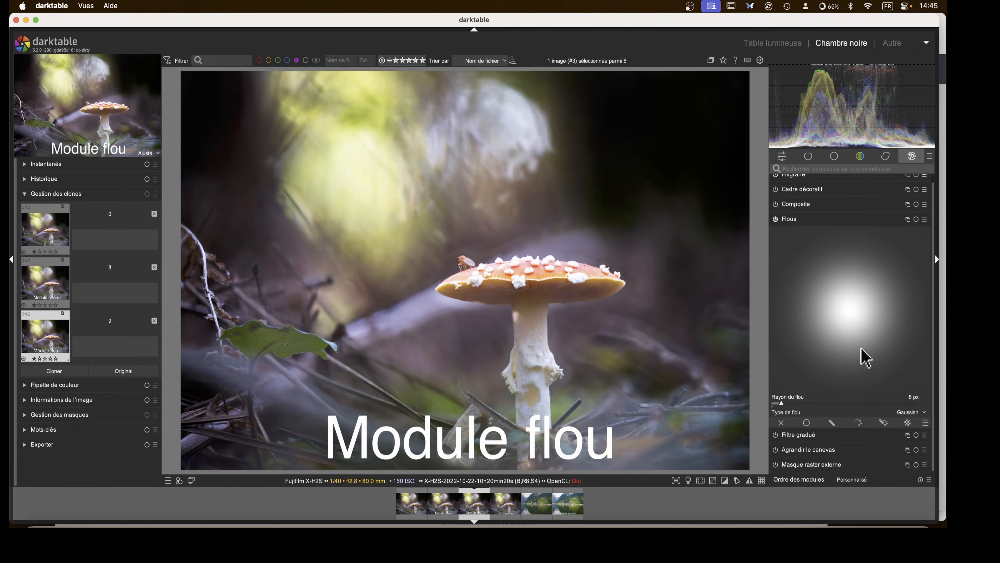
pyautogui.moveTo(781, 403); pyautogui.dragTo(813, 402)
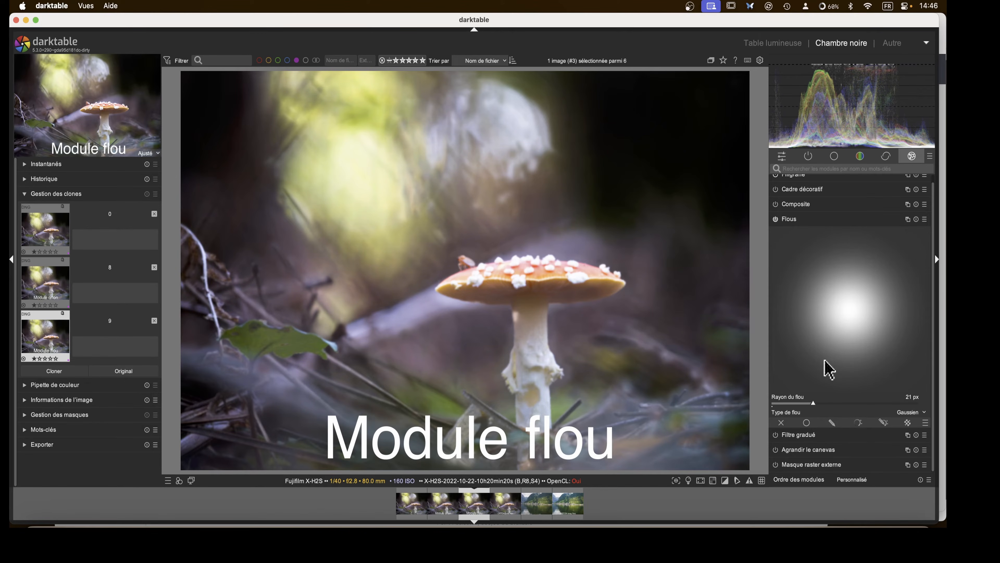
# Blend the blur uniformly in Multiplier mode and raise the Pivot to about +1.25 IL
pyautogui.click(807, 422)
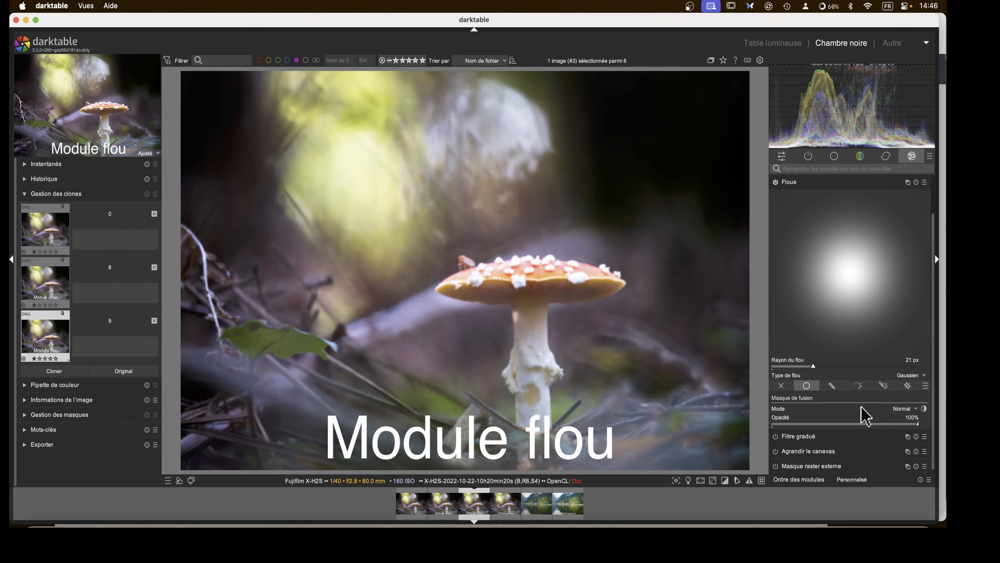
pyautogui.click(909, 409)
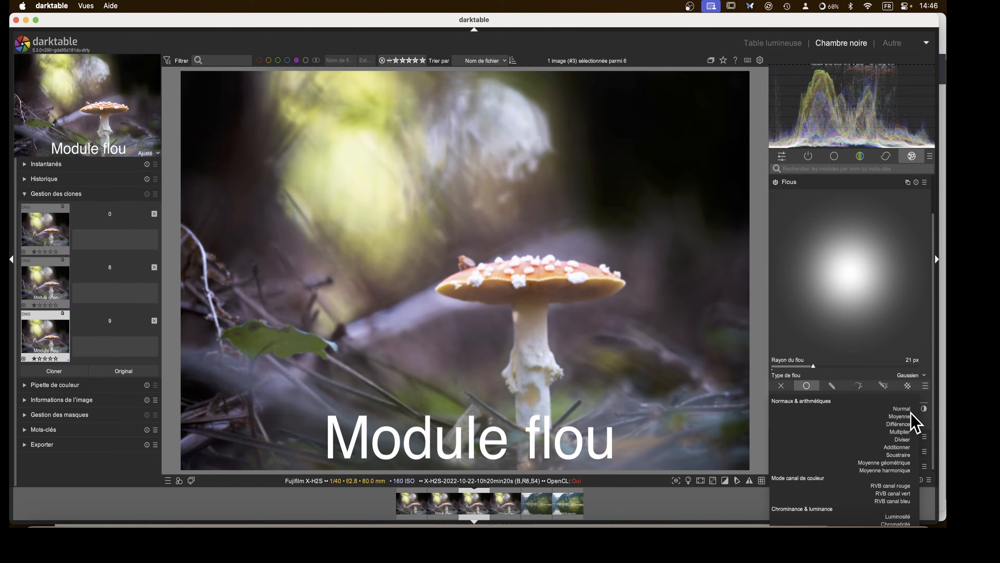
pyautogui.click(901, 431)
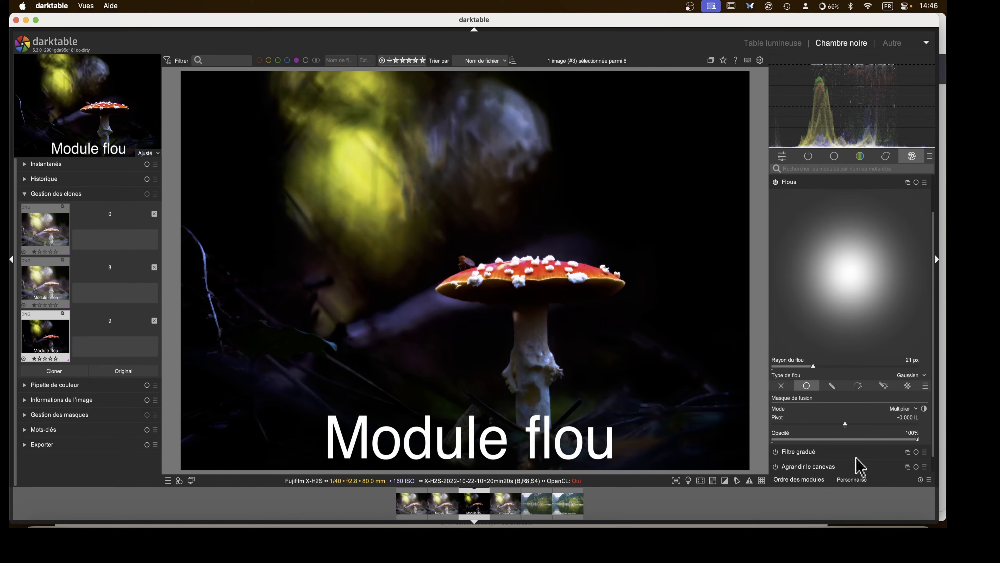
pyautogui.scroll(-1, 860, 459)
pyautogui.moveTo(846, 407); pyautogui.dragTo(877, 410)
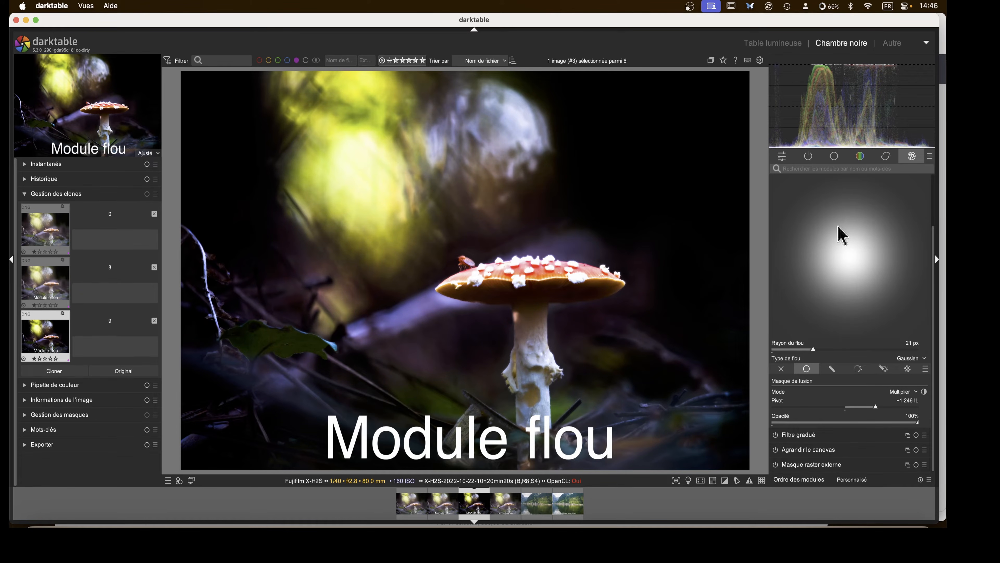
# Collapse the Flous module and toggle it off and on to compare the photo with and without the blur
pyautogui.scroll(3, 824, 247)
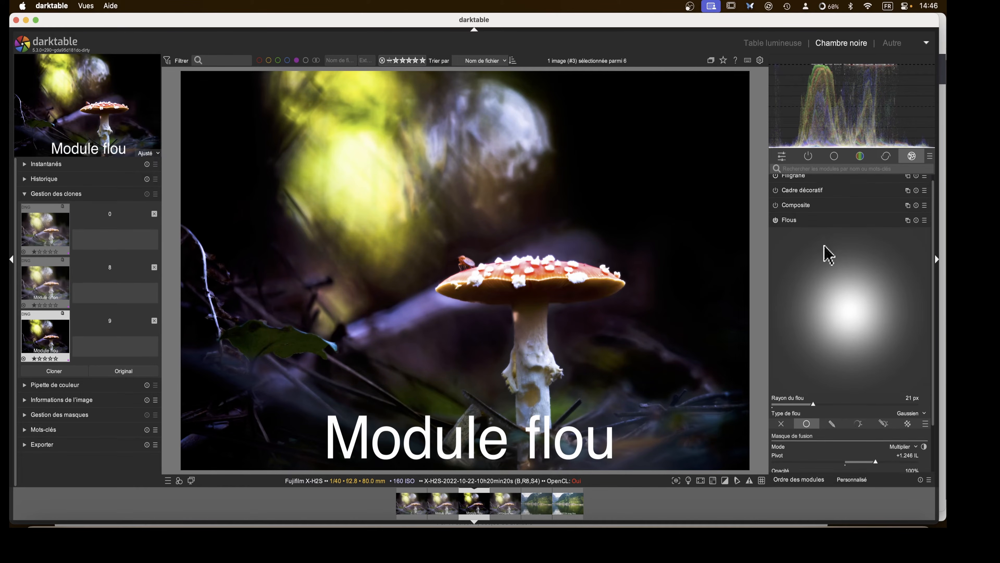
pyautogui.click(793, 223)
pyautogui.click(776, 226)
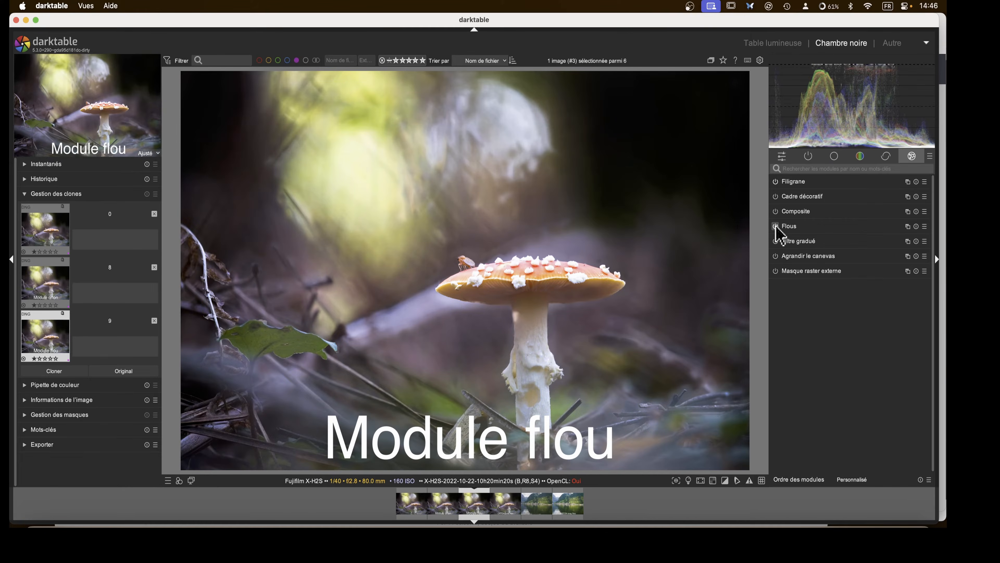
pyautogui.click(776, 227)
pyautogui.click(776, 226)
pyautogui.click(776, 226)
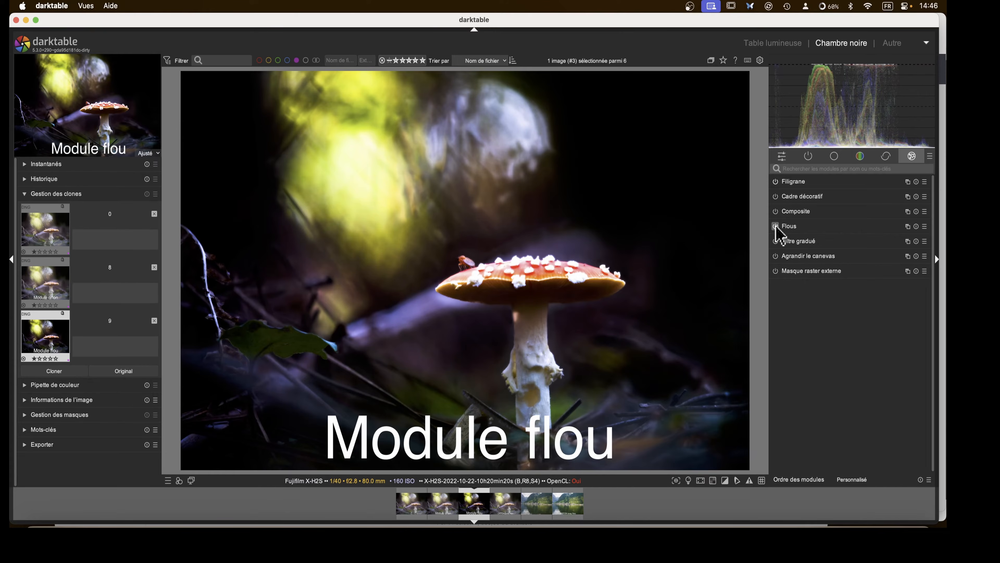
# Reduce the blending opacity of the Flous module to 43% and collapse the module
pyautogui.click(789, 226)
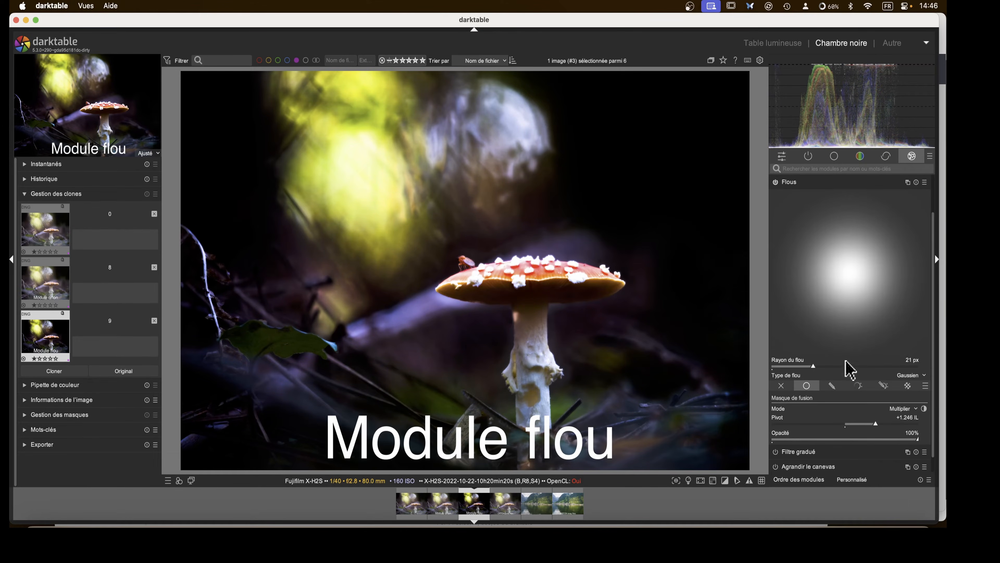
pyautogui.moveTo(903, 438); pyautogui.dragTo(832, 445)
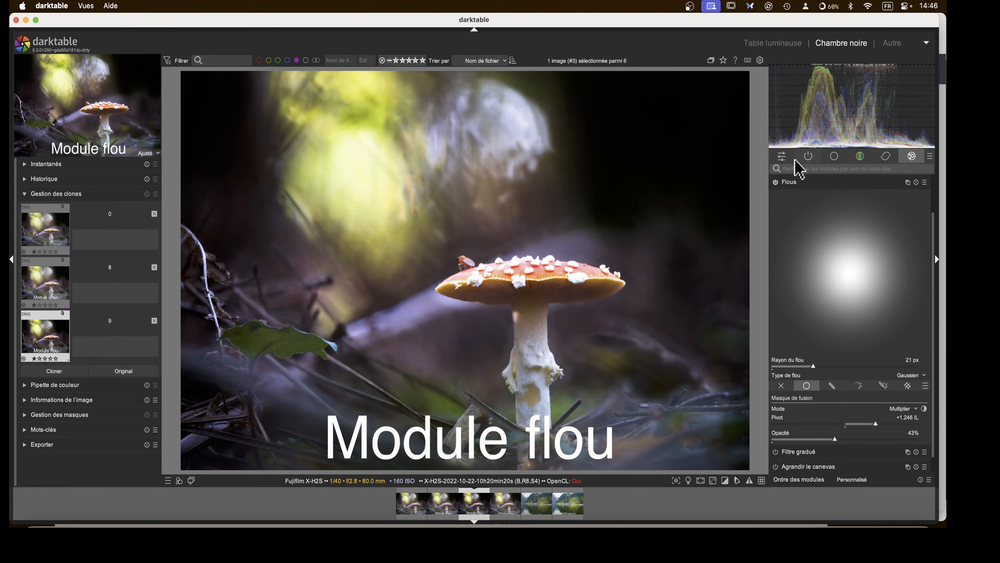
pyautogui.click(796, 183)
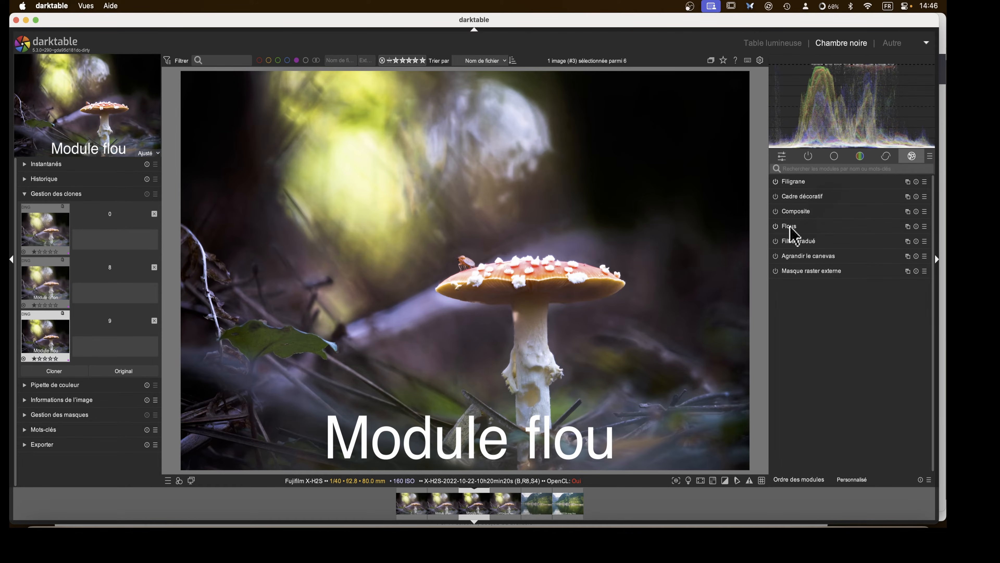
# Return to the lighttable and compare the Module flou and Module orton versions in full-size preview
pyautogui.click(778, 42)
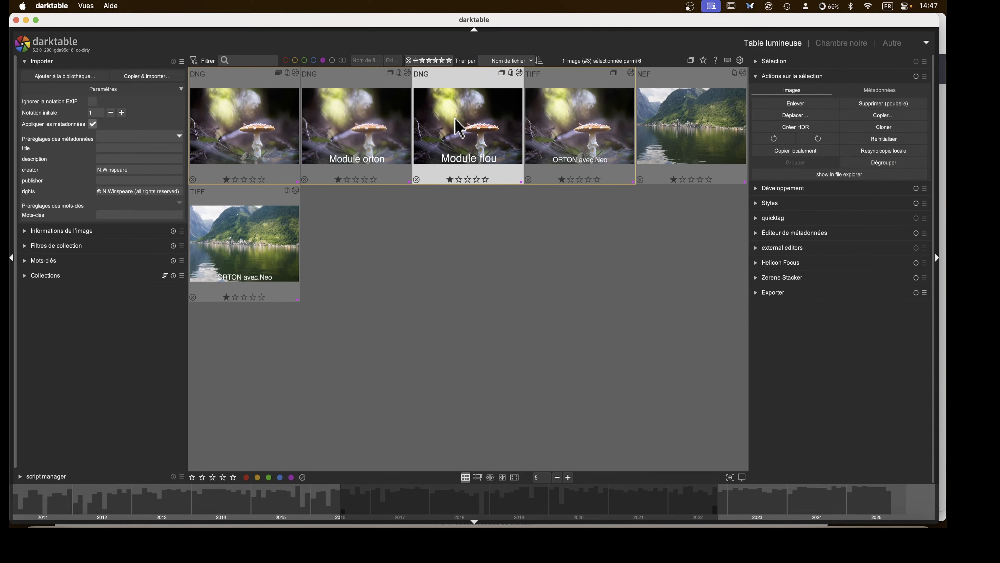
pyautogui.press('w')
pyautogui.press('Left')
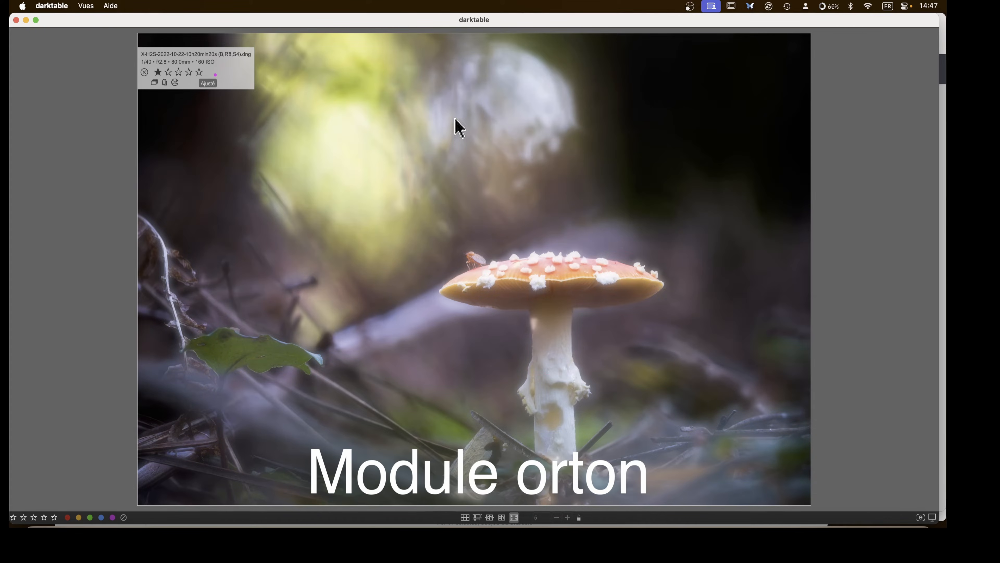
pyautogui.press('Right')
pyautogui.press('Left')
pyautogui.press('Right')
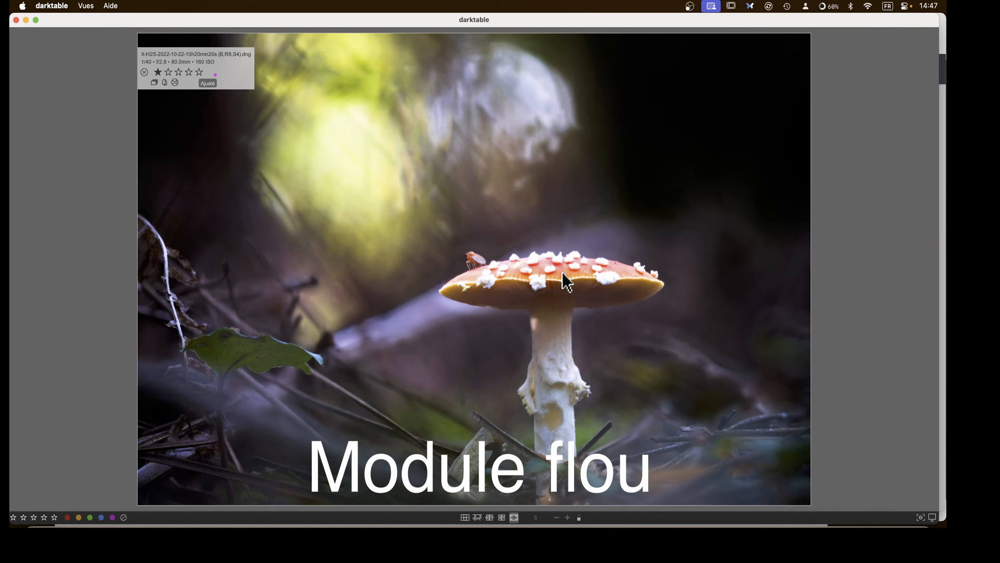
pyautogui.press('Left')
pyautogui.press('Right')
# Alternate between the Module flou and ORTON avec Neo versions to compare their renderings
pyautogui.press('Right')
pyautogui.press('Left')
pyautogui.press('Right')
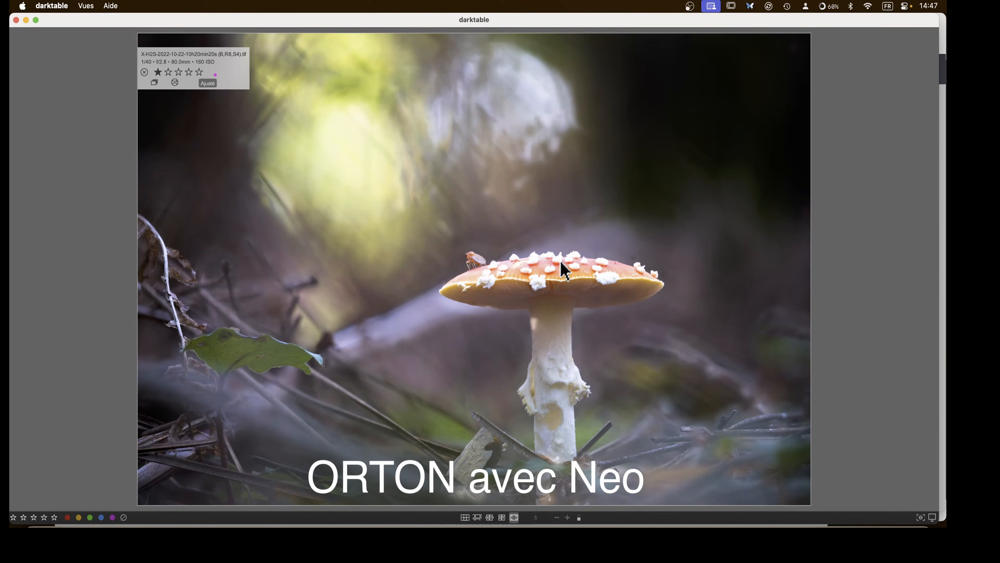
pyautogui.press('Left')
pyautogui.press('Right')
pyautogui.press('Left')
pyautogui.press('Right')
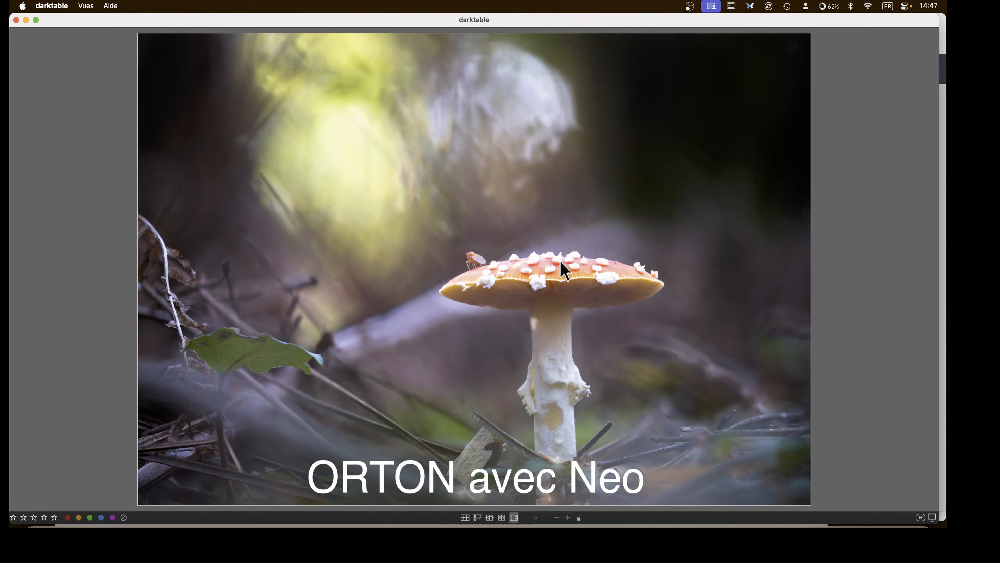
# Go back to the original photo, review all the mushroom Orton versions in sequence and leave the full-size preview
pyautogui.press('Left')
pyautogui.press('Left')
pyautogui.press('Left')
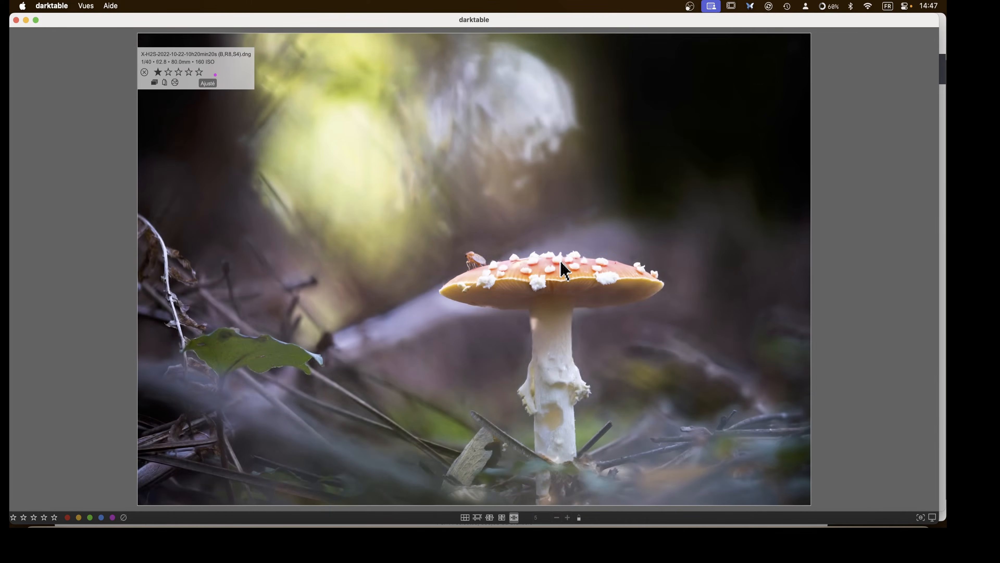
pyautogui.press('Right')
pyautogui.press('Right')
pyautogui.press('Right')
pyautogui.press('Left')
pyautogui.press('Left')
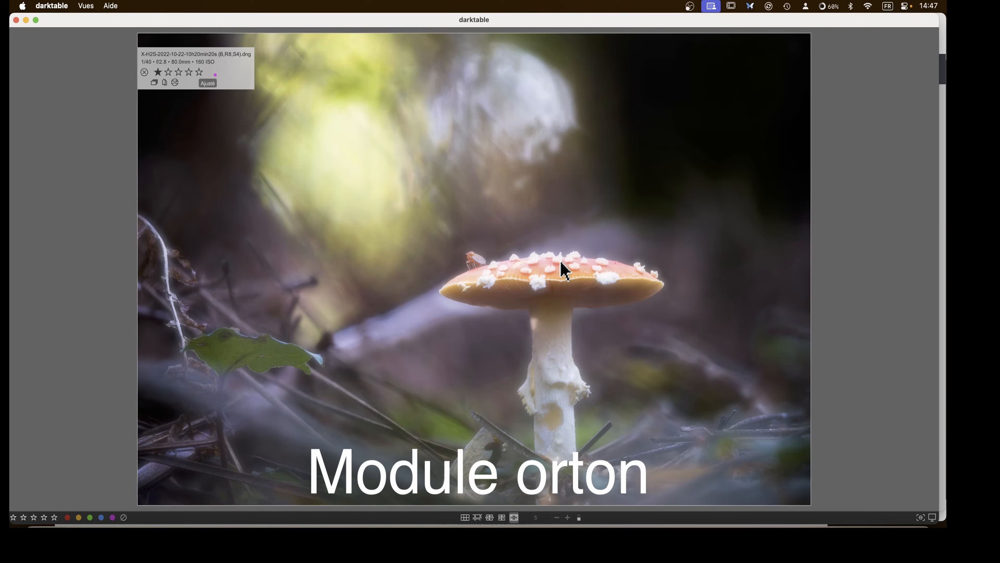
pyautogui.press('Escape')
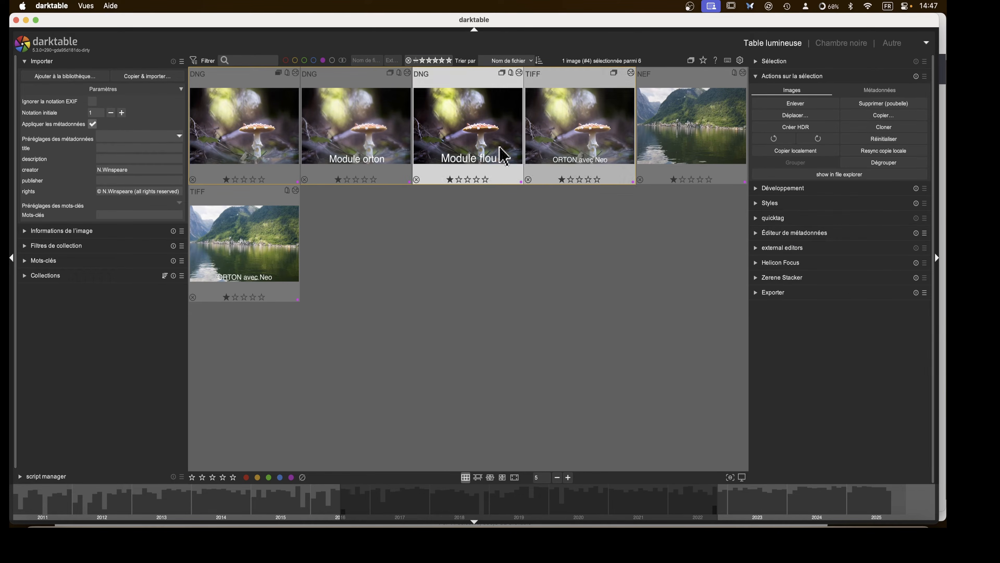
# Open the Module flou clone in the darkroom, inspect the mushroom cap at 400% and show only the active modules
pyautogui.click(293, 161)
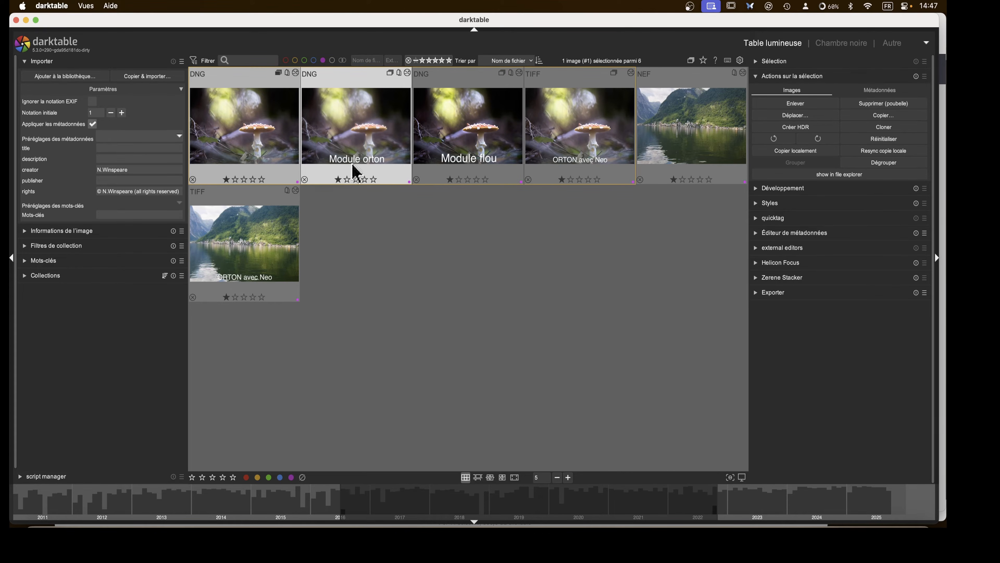
pyautogui.click(363, 151)
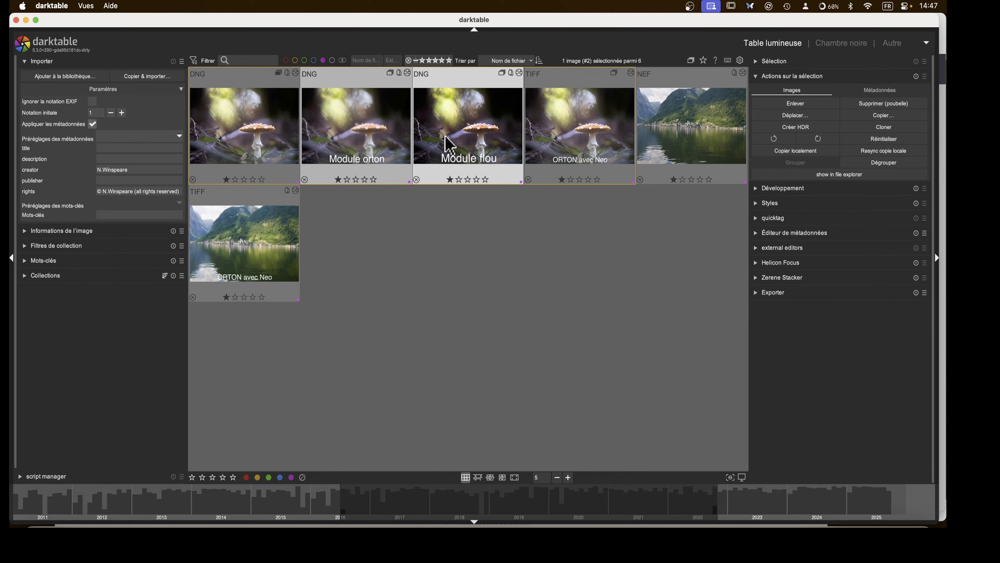
pyautogui.doubleClick(488, 130)
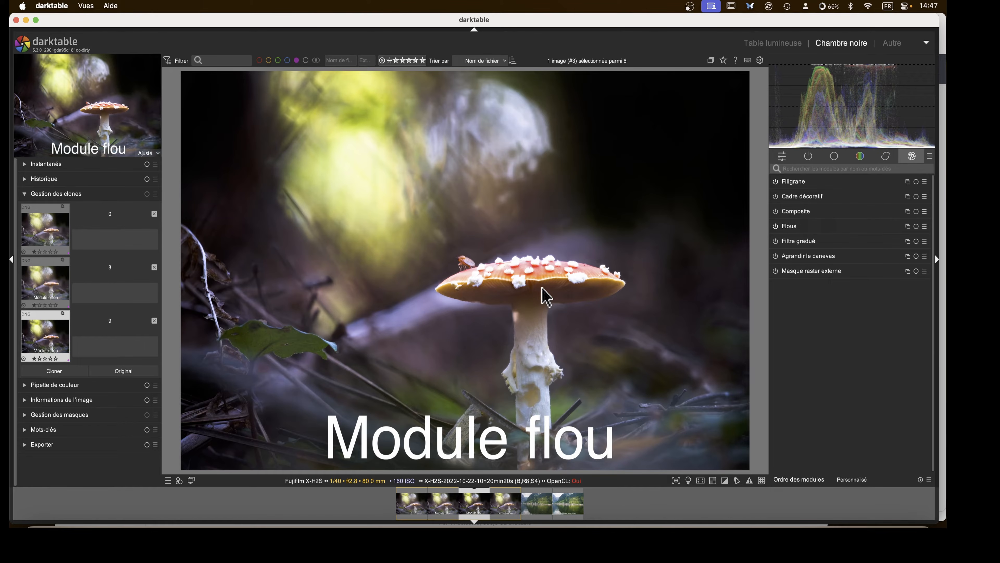
pyautogui.scroll(8, 550, 274)
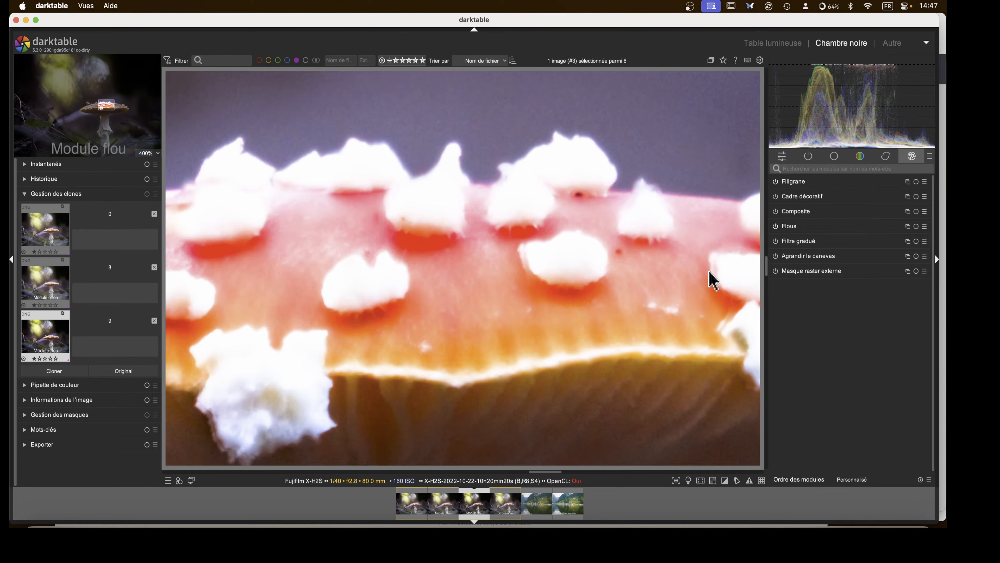
pyautogui.click(808, 156)
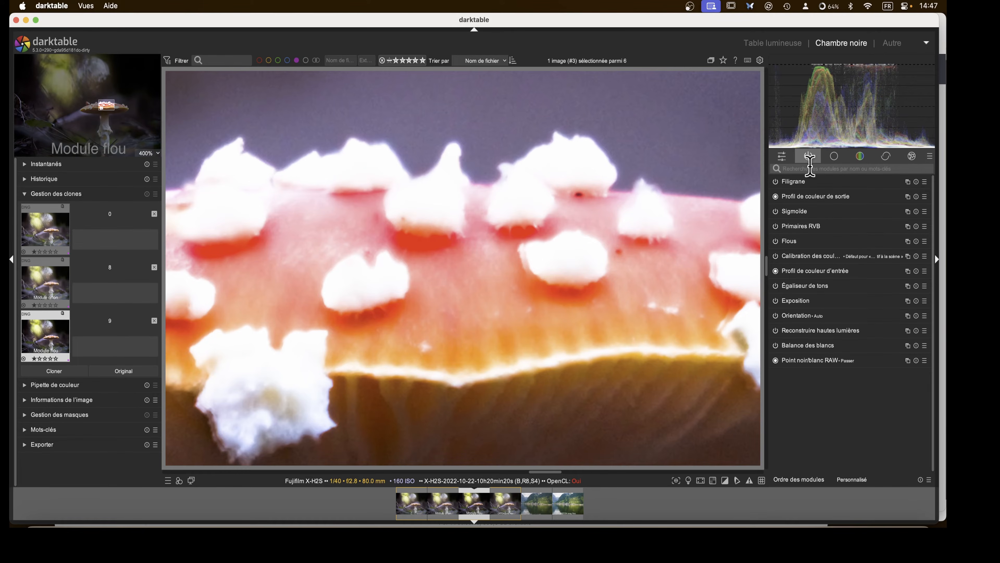
# Enable the Sigmoïde module on the Module flou clone and set its Décaler value to -0.53, checking the whole image
pyautogui.click(800, 213)
pyautogui.moveTo(865, 217); pyautogui.dragTo(797, 219)
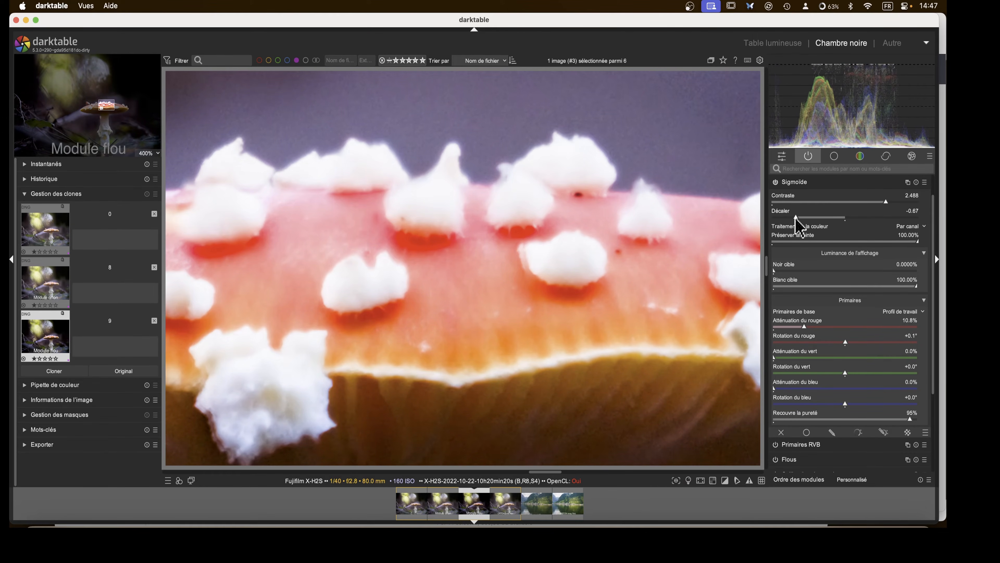
pyautogui.middleClick(556, 284)
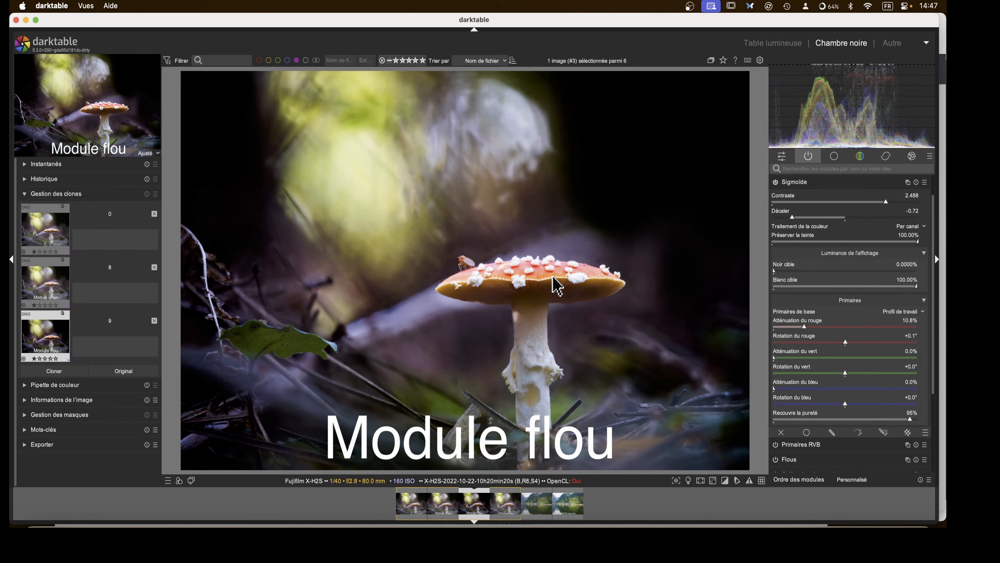
pyautogui.scroll(2, 838, 252)
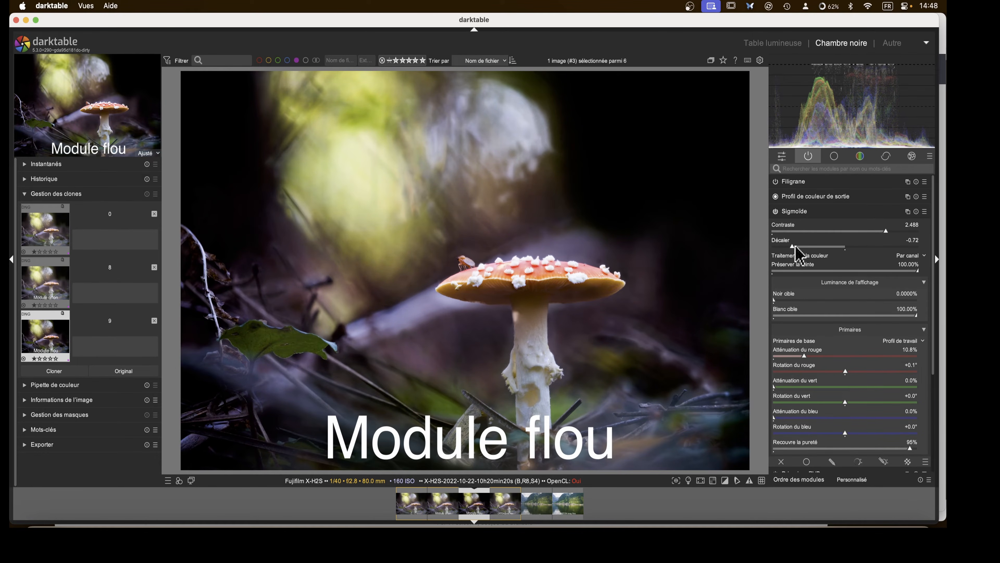
pyautogui.moveTo(796, 247); pyautogui.dragTo(827, 248)
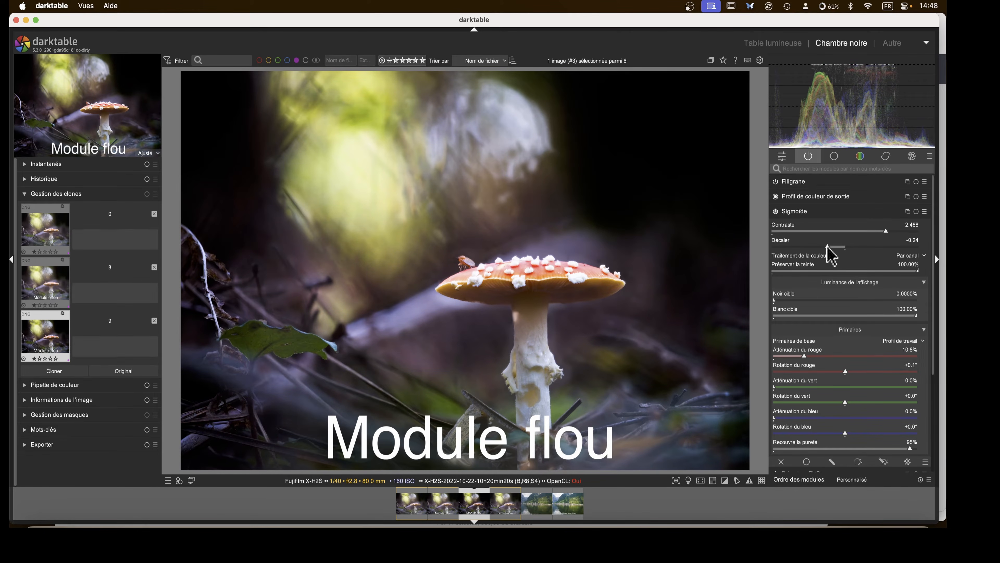
pyautogui.moveTo(829, 247); pyautogui.dragTo(808, 260)
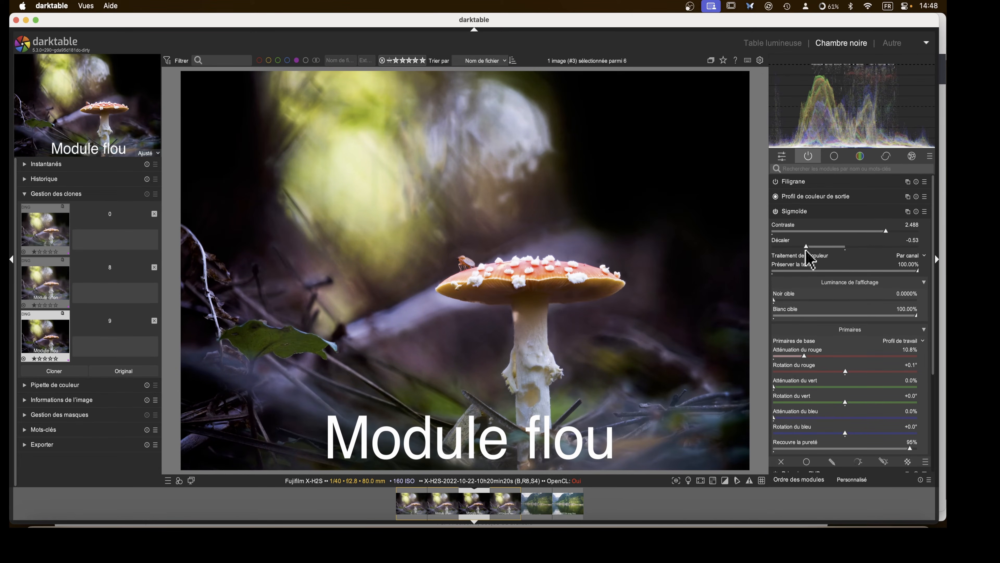
pyautogui.click(801, 211)
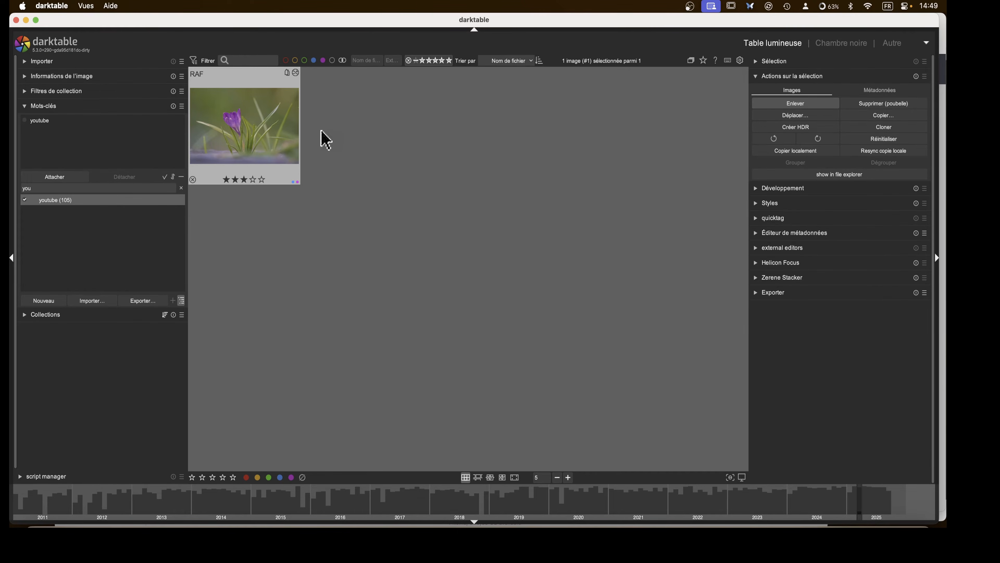
# Open the purple crocus photo in the darkroom, switch from its history to clone management and create a clone
pyautogui.doubleClick(215, 138)
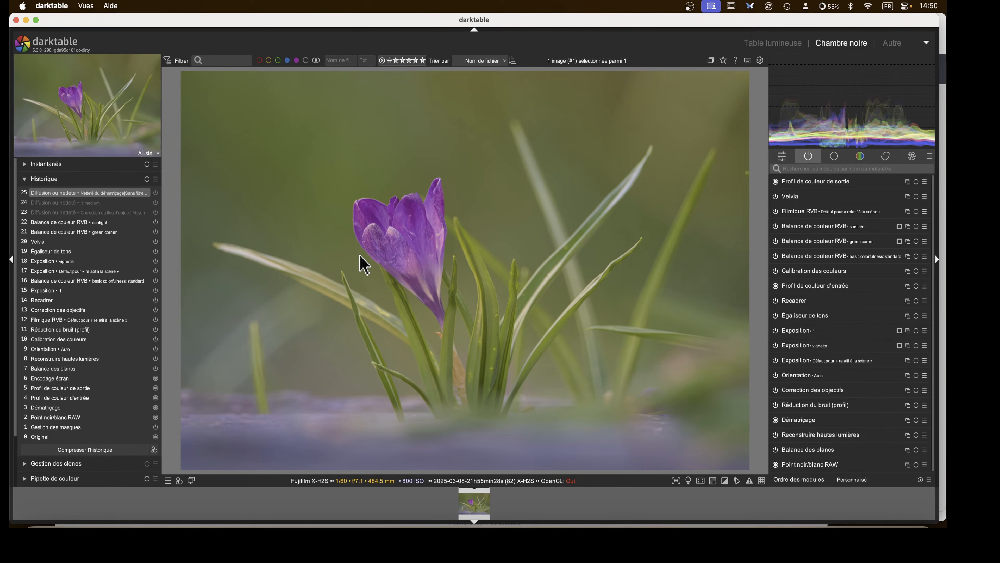
pyautogui.click(25, 179)
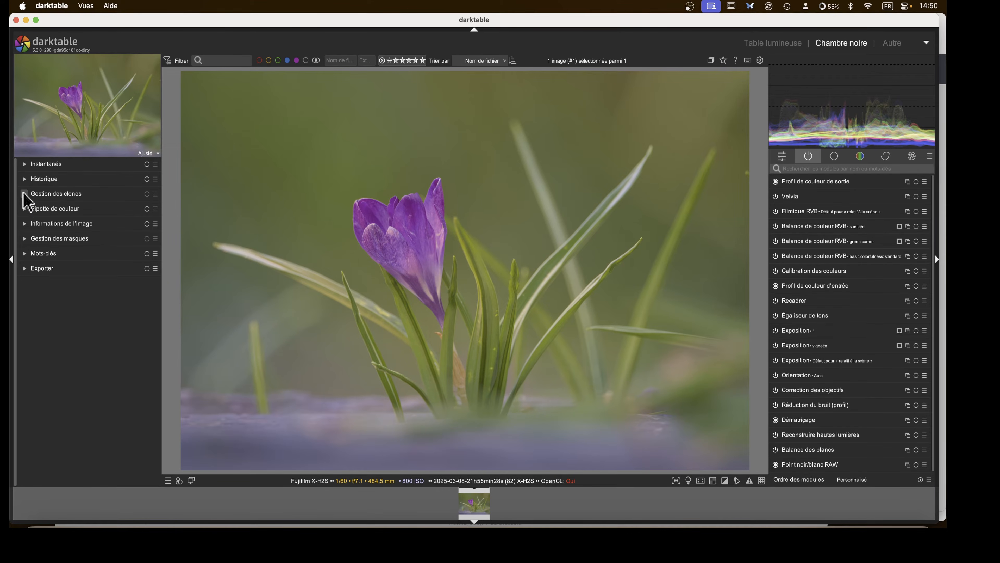
pyautogui.click(24, 194)
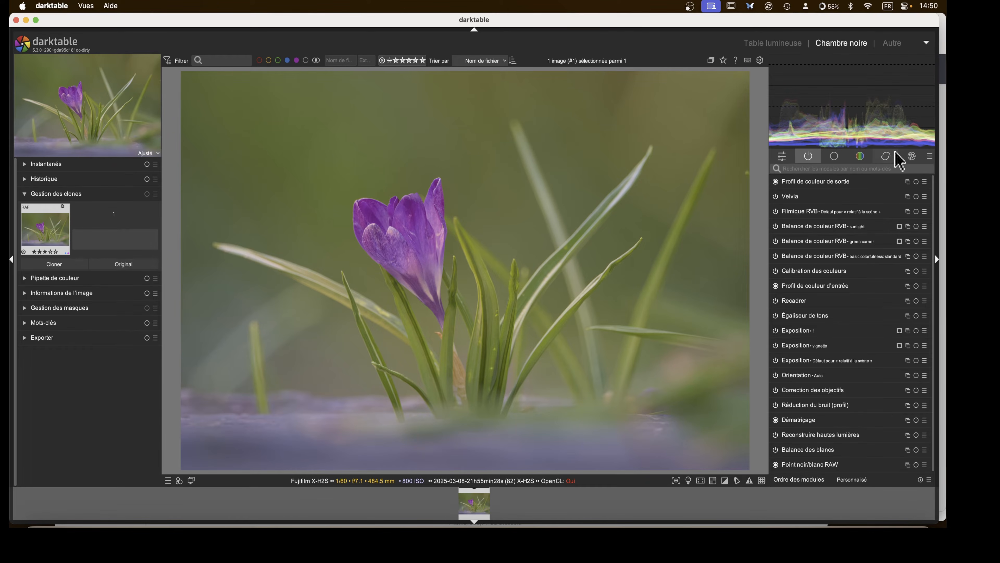
pyautogui.click(886, 156)
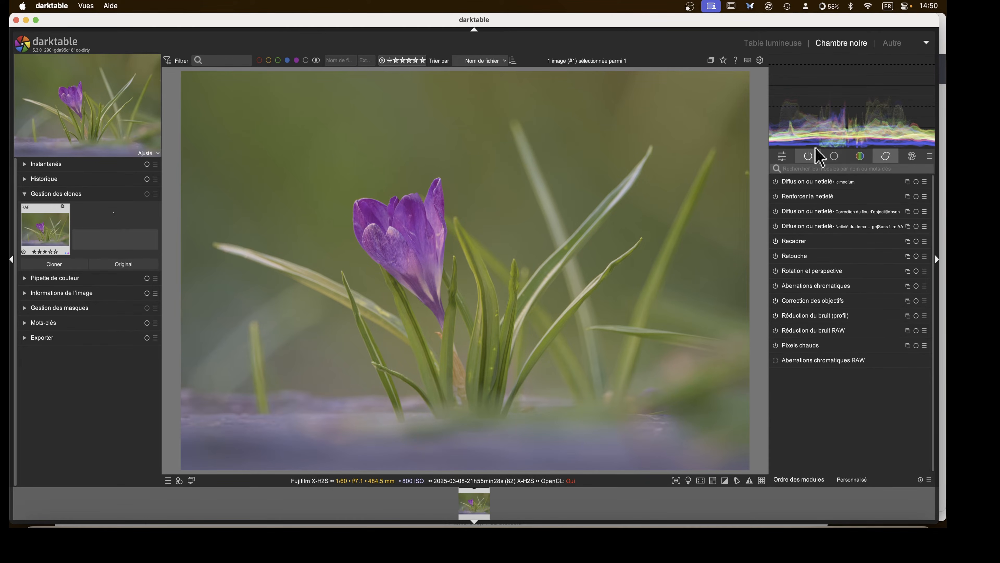
pyautogui.click(809, 157)
pyautogui.click(68, 267)
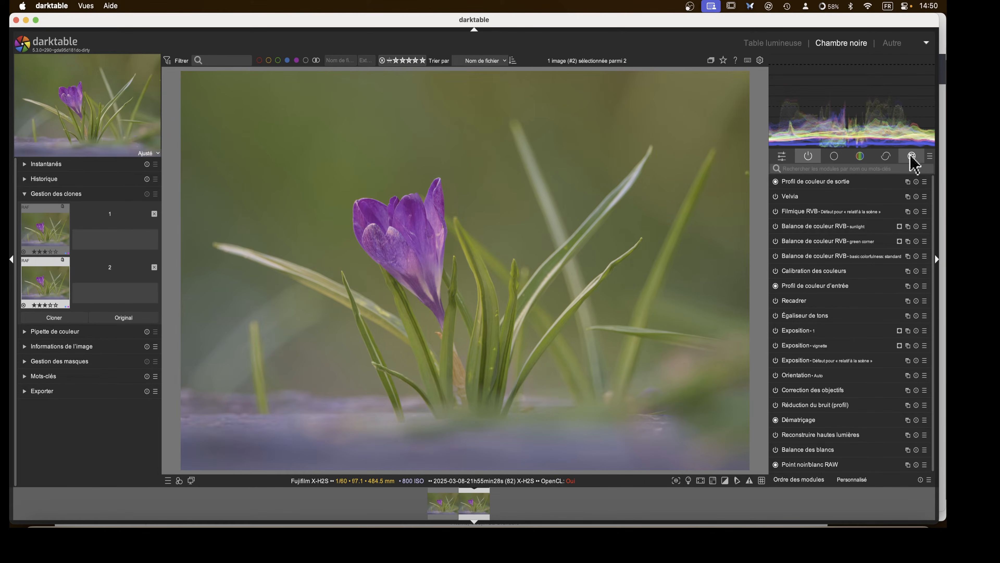
# Turn the clone's purple flower red with Égaliseur de couleurs, shifting the nodes +10° and raising the picked hue, and compare before and after
pyautogui.click(861, 158)
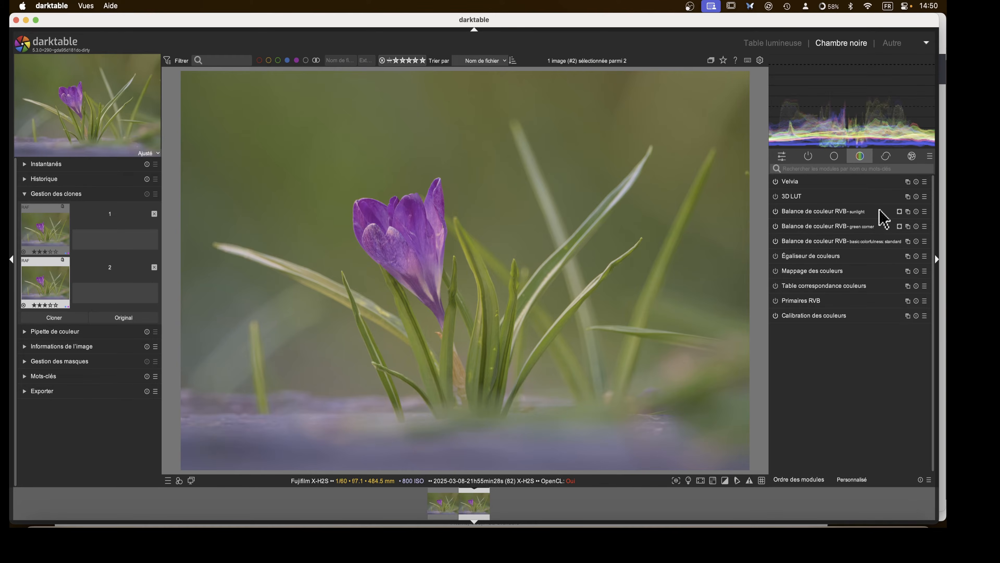
pyautogui.click(798, 257)
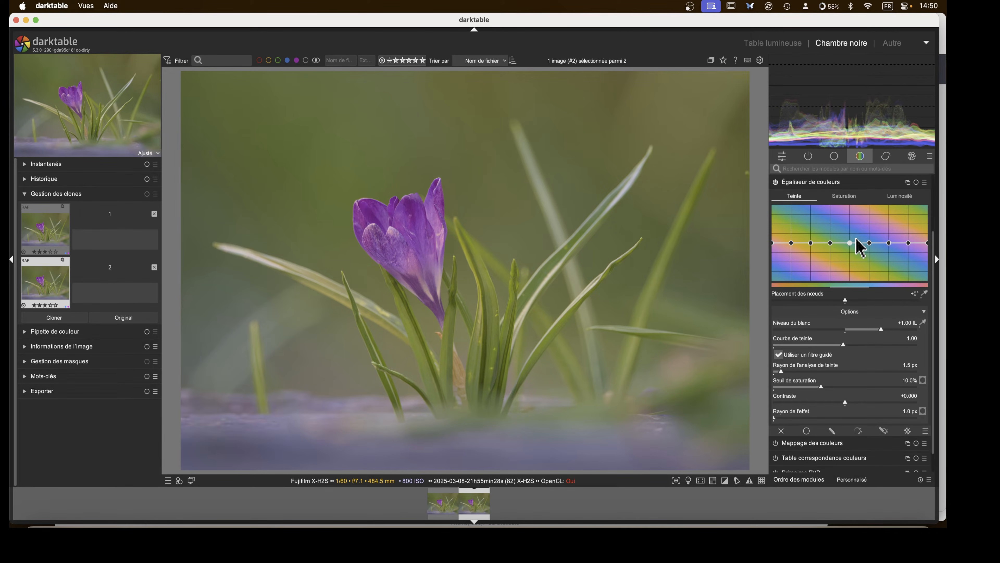
pyautogui.click(924, 294)
pyautogui.click(427, 232)
pyautogui.moveTo(849, 302); pyautogui.dragTo(878, 304)
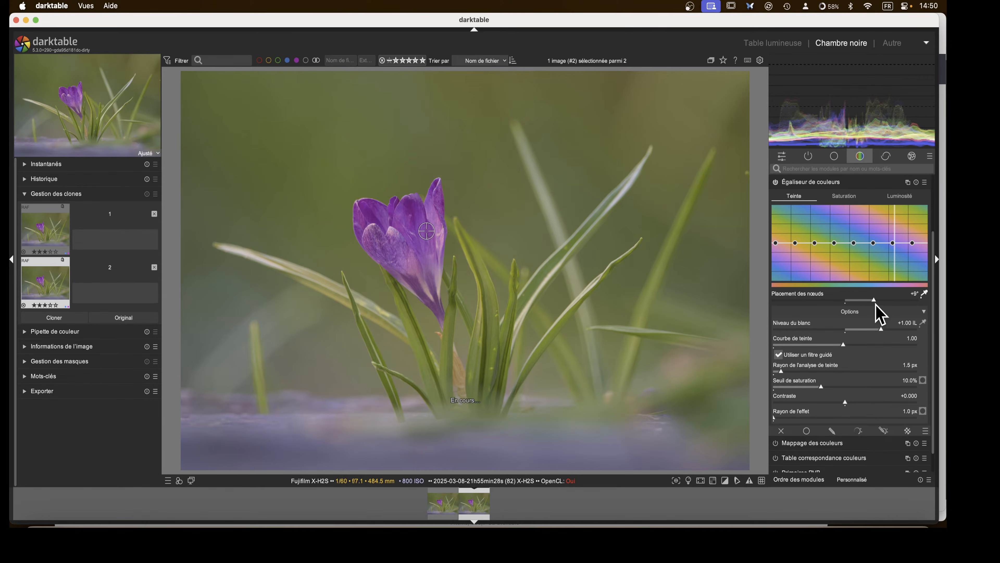
pyautogui.moveTo(894, 244)
pyautogui.mouseDown()
pyautogui.moveTo(894, 219)
pyautogui.moveTo(895, 229)
pyautogui.mouseUp()
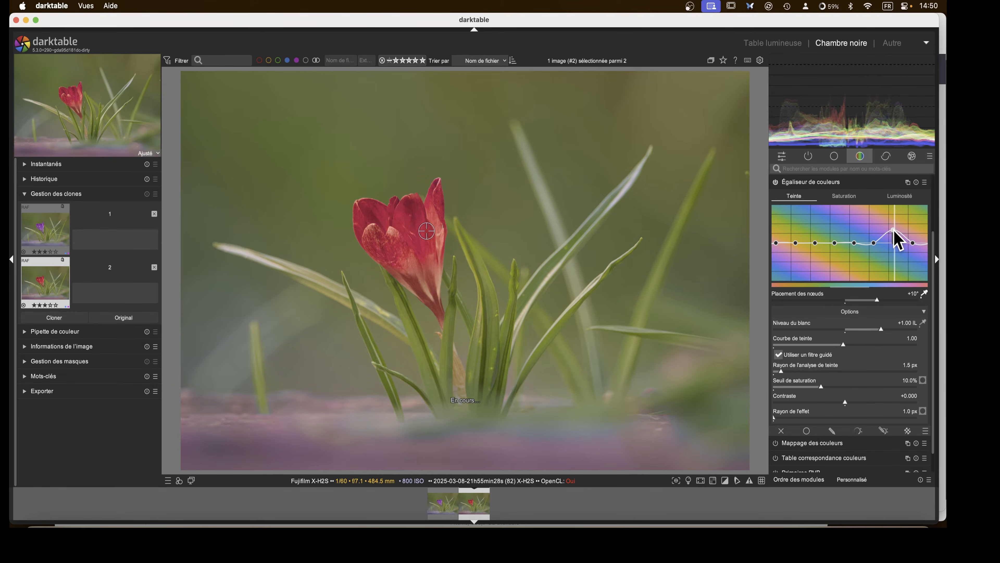
pyautogui.click(776, 182)
pyautogui.click(776, 182)
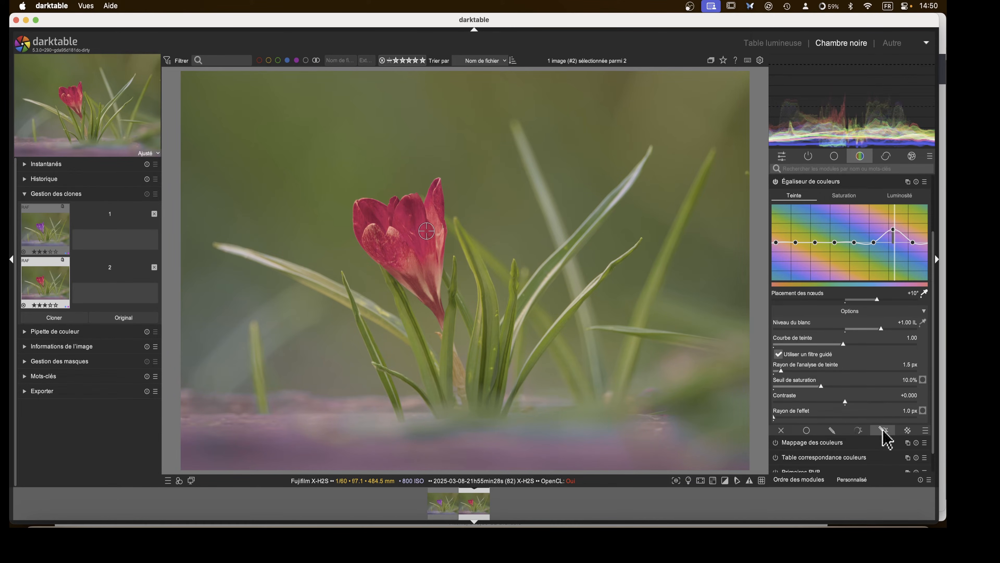
# Limit the Égaliseur de couleurs effect with a horizontal gradient mask placed across the crocus stems below the flower
pyautogui.click(832, 432)
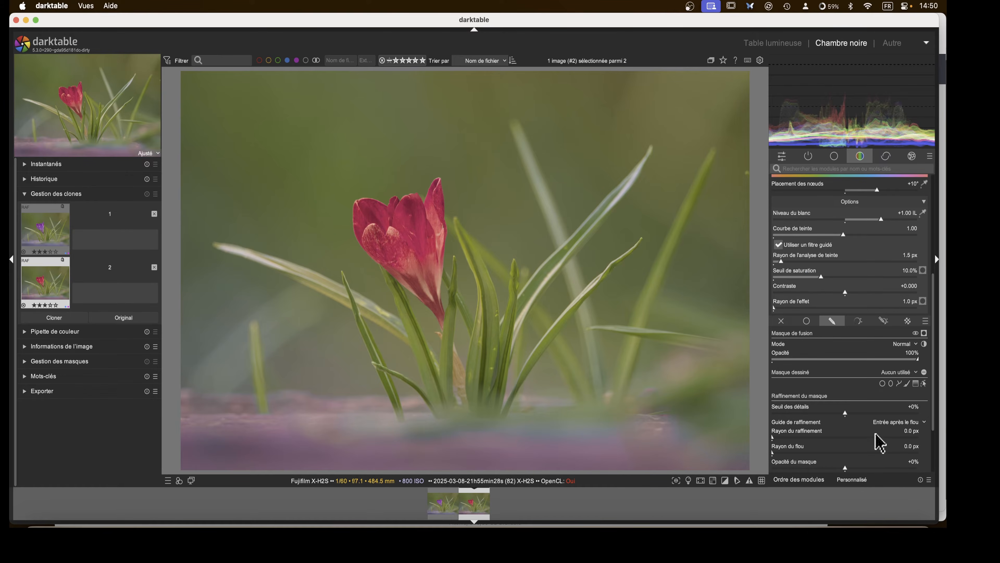
pyautogui.click(916, 383)
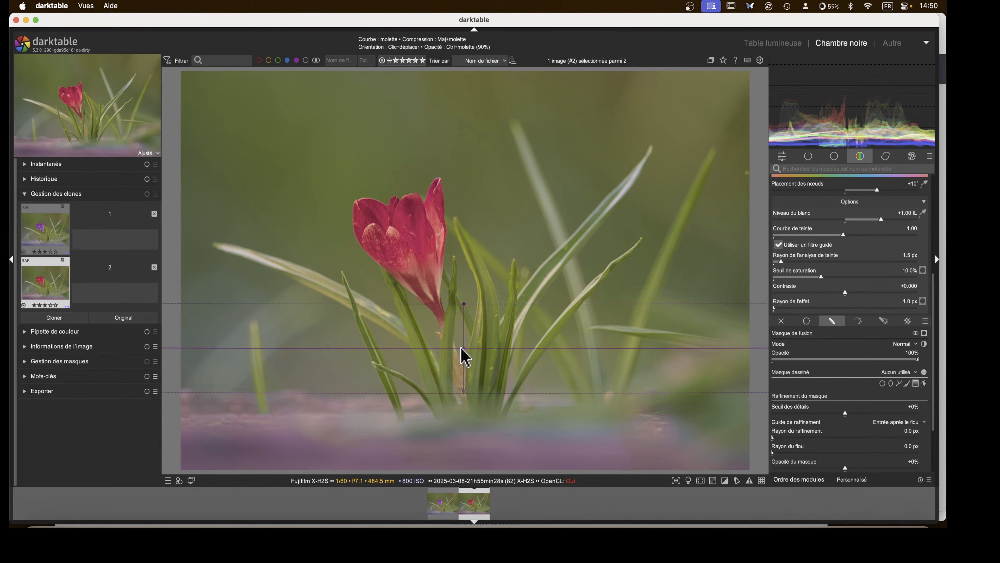
pyautogui.click(452, 343)
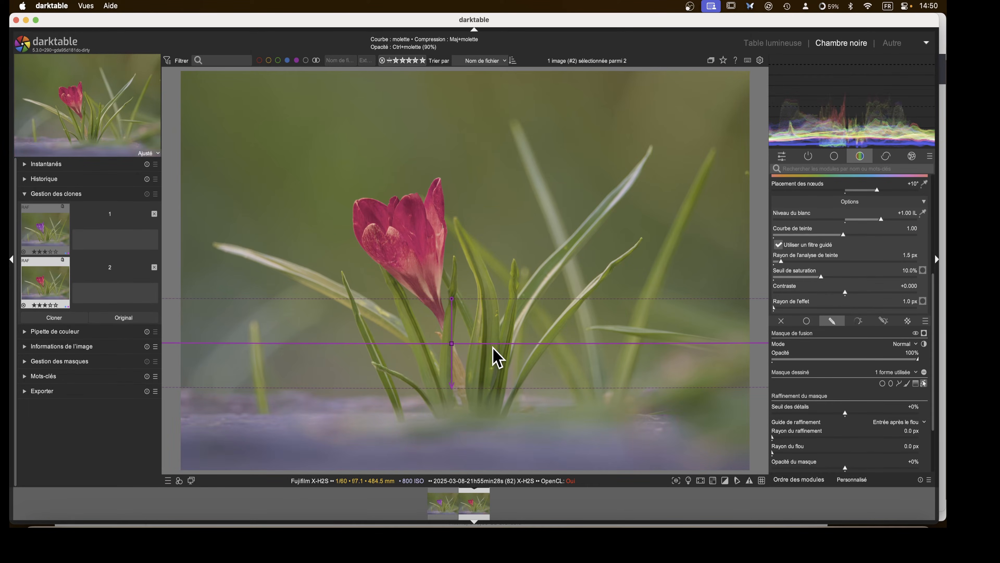
pyautogui.scroll(5, 800, 206)
pyautogui.click(806, 240)
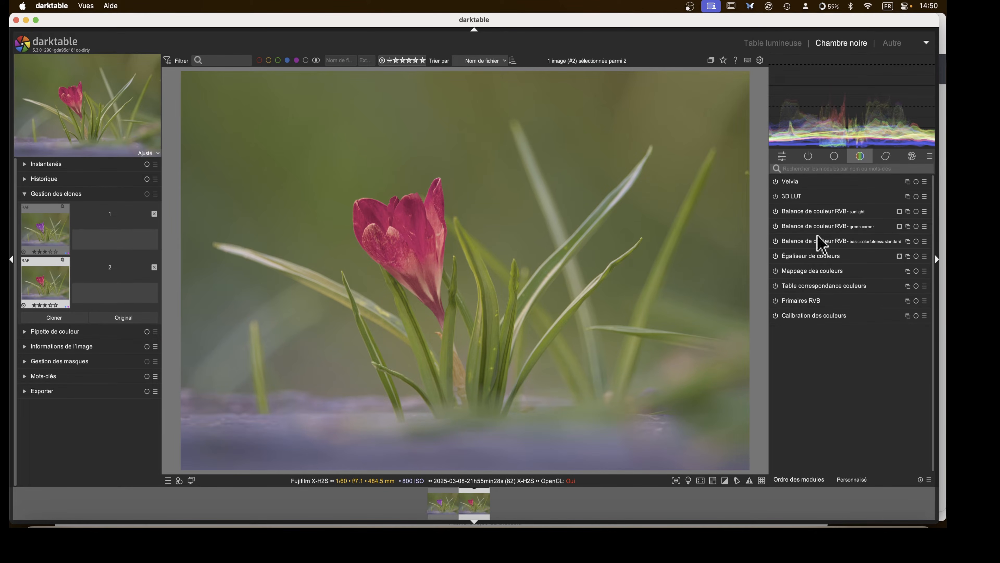
# Blur the red crocus clone with the Flous module, using a 44 px blur radius and 6 diaphragm blades
pyautogui.click(912, 156)
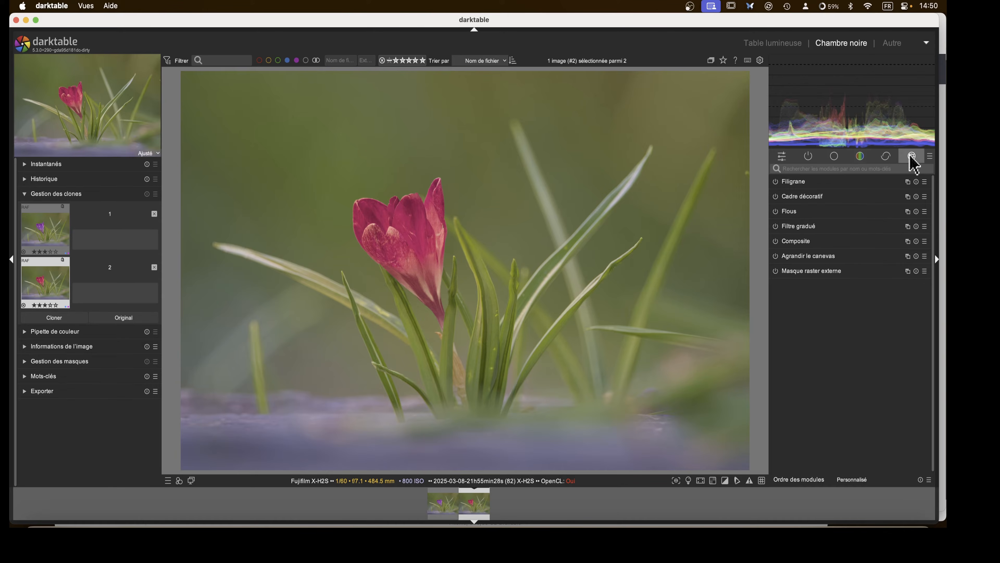
pyautogui.click(779, 213)
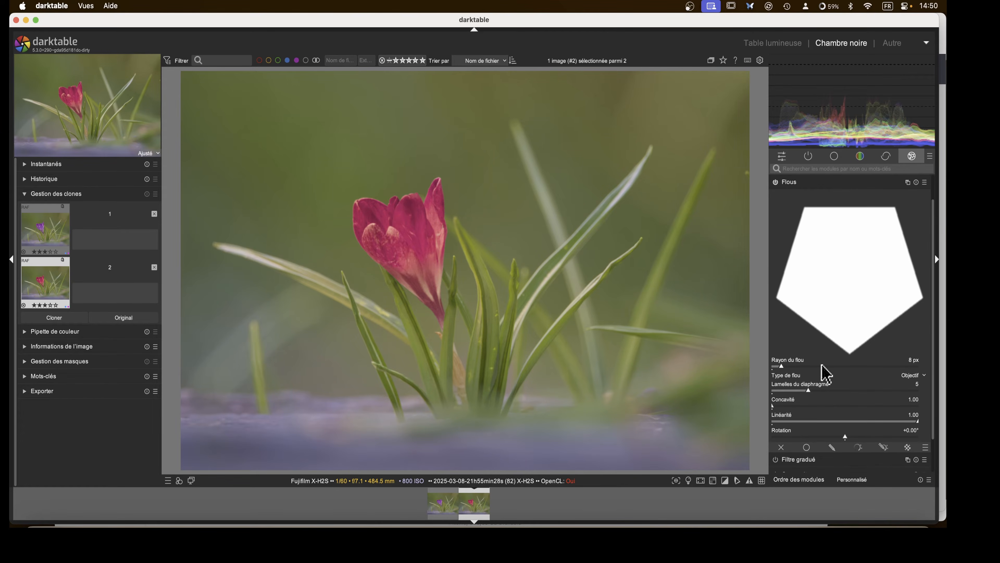
pyautogui.moveTo(822, 367); pyautogui.dragTo(870, 366)
pyautogui.scroll(6, 841, 395)
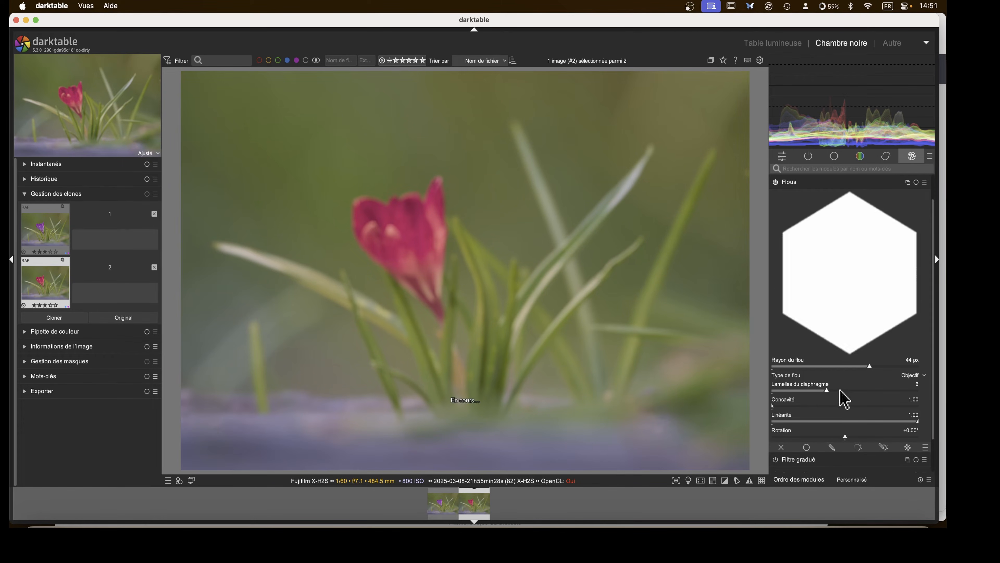
pyautogui.click(793, 184)
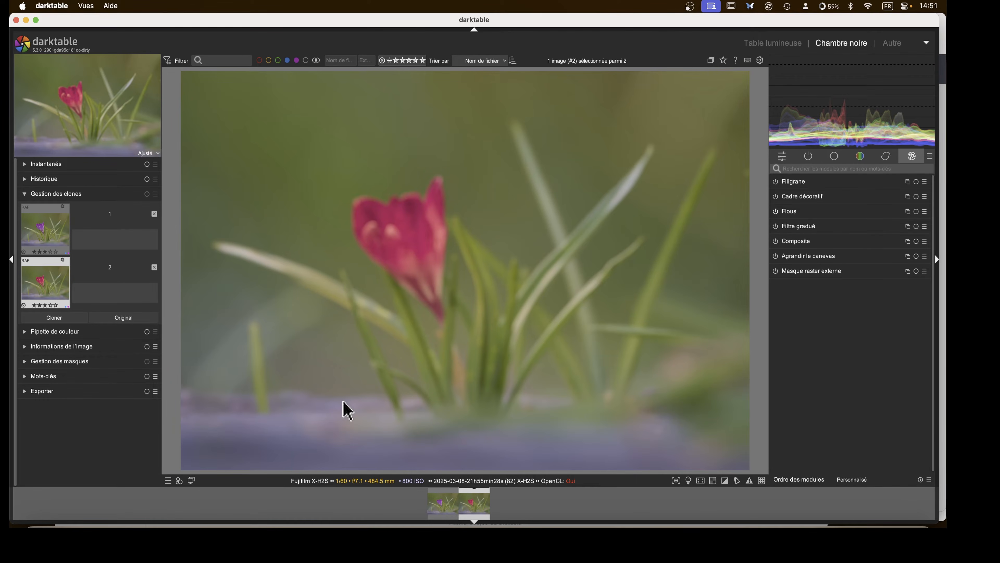
# Alternate between the purple crocus original and the blurred red clone to compare them, ending on the original
pyautogui.press('BackSpace')
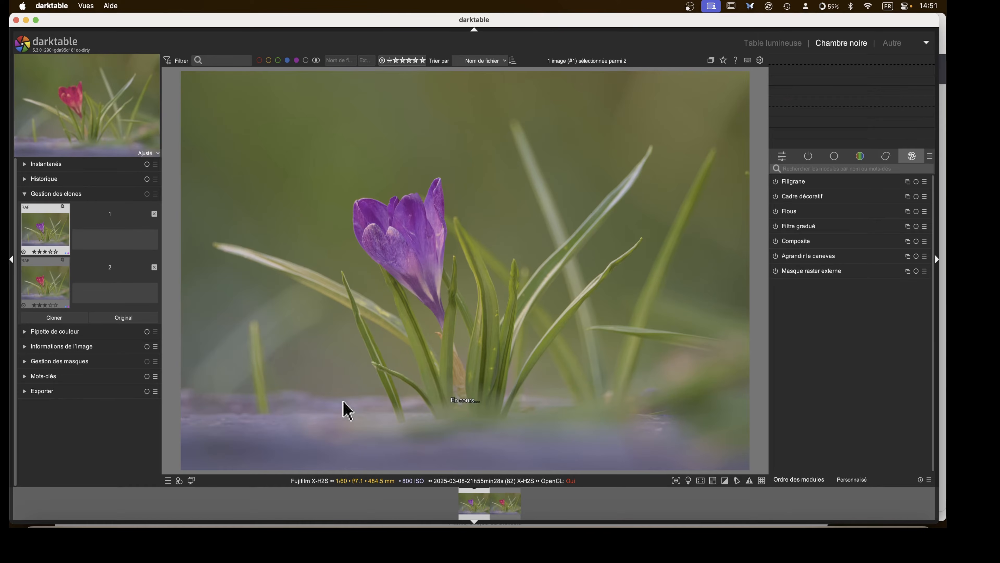
pyautogui.press('space')
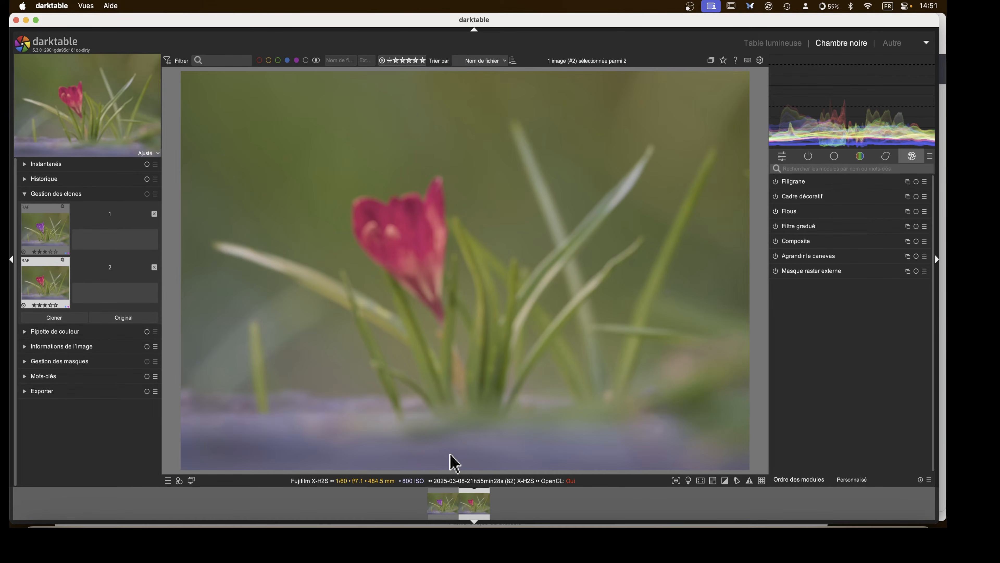
pyautogui.press('BackSpace')
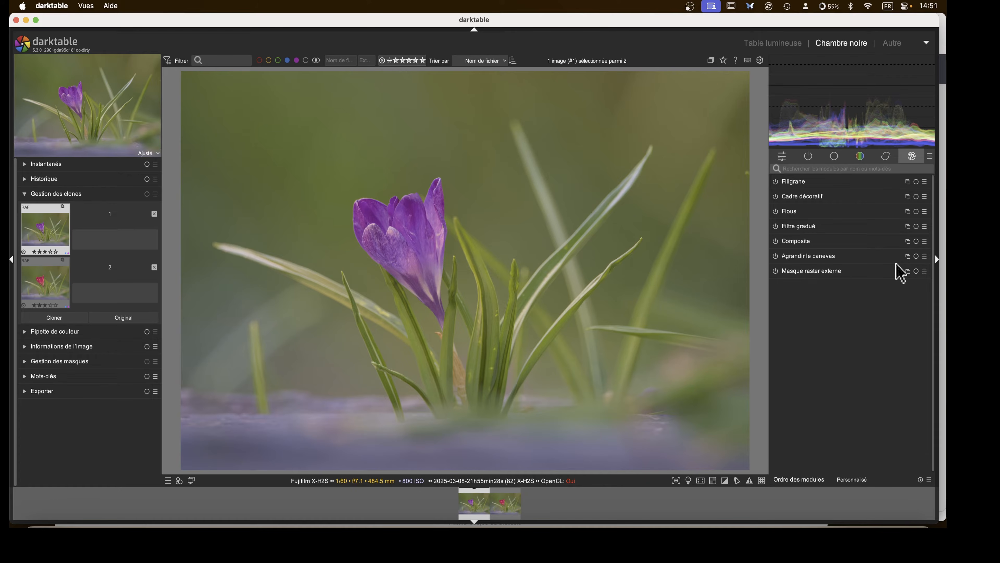
# Enable the Composite module on the purple crocus original and load the blurred red clone as its overlay image
pyautogui.click(811, 241)
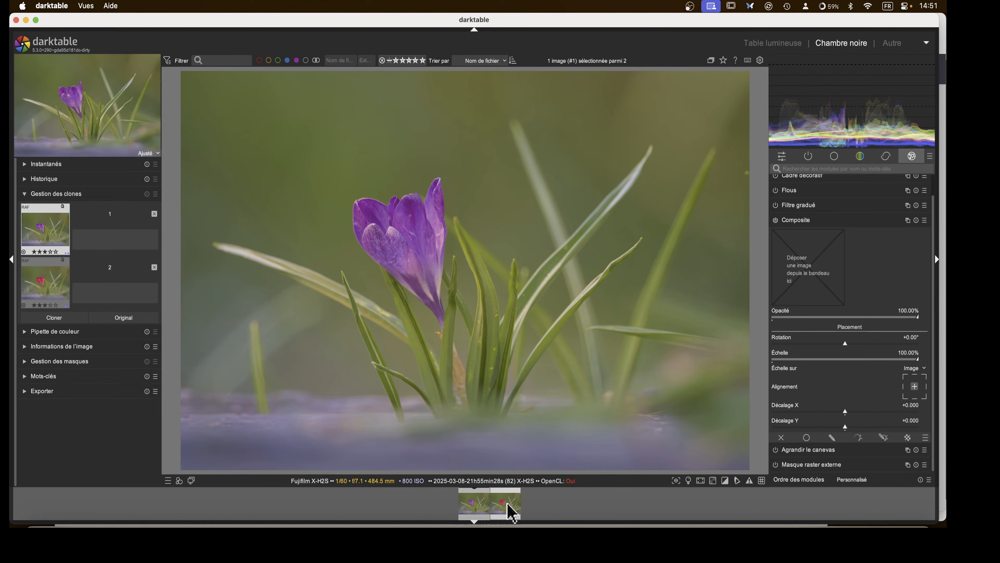
pyautogui.moveTo(511, 512); pyautogui.dragTo(815, 296)
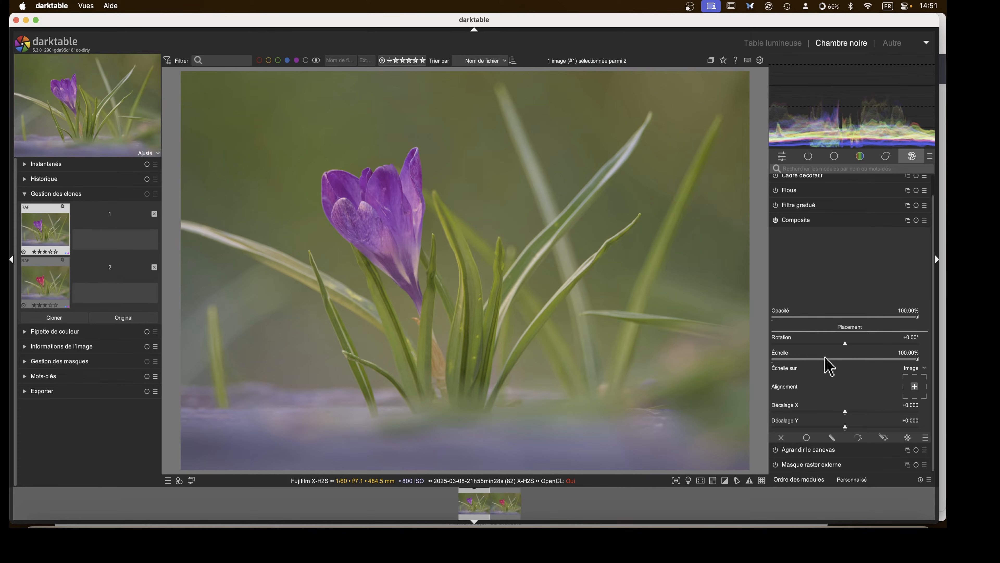
pyautogui.click(800, 222)
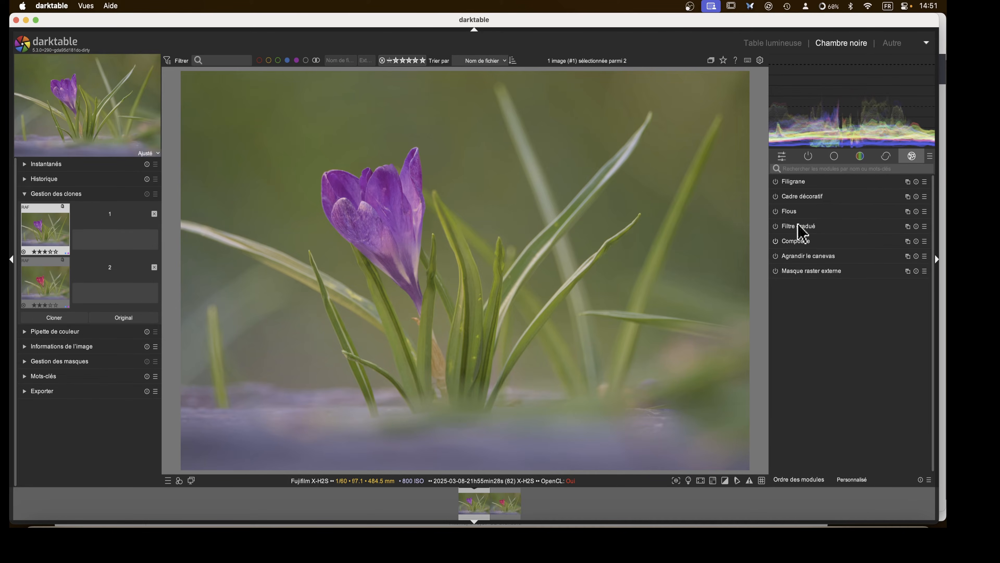
# Examine where Composite sits in the order of active modules and list the colour modules
pyautogui.click(810, 157)
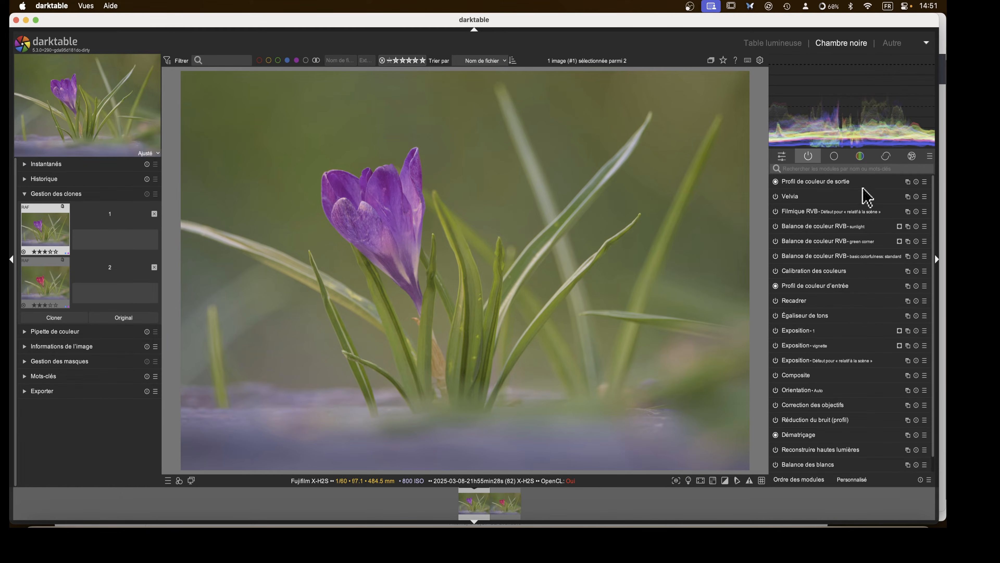
pyautogui.scroll(-1, 839, 272)
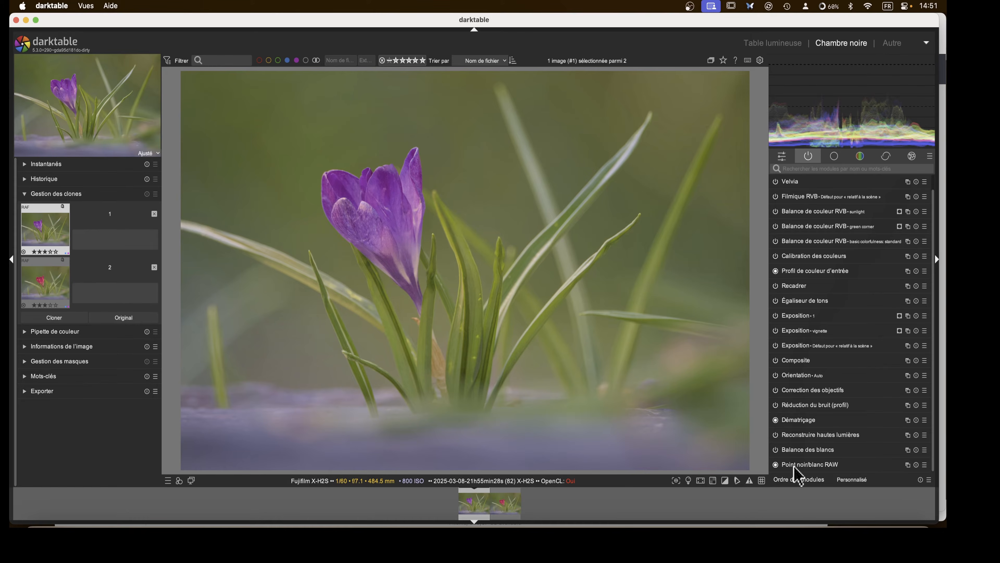
pyautogui.scroll(1, 797, 373)
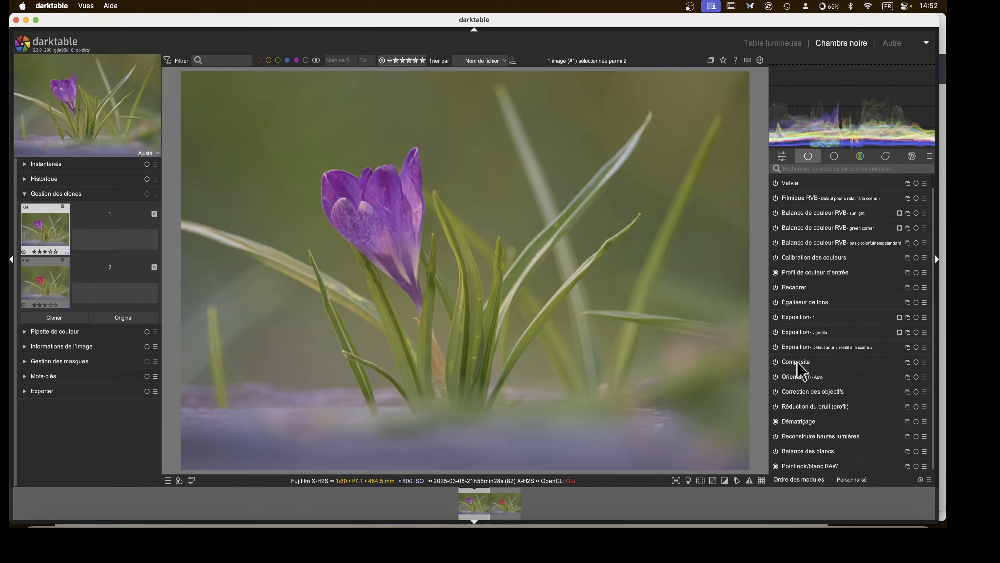
pyautogui.scroll(-1, 799, 368)
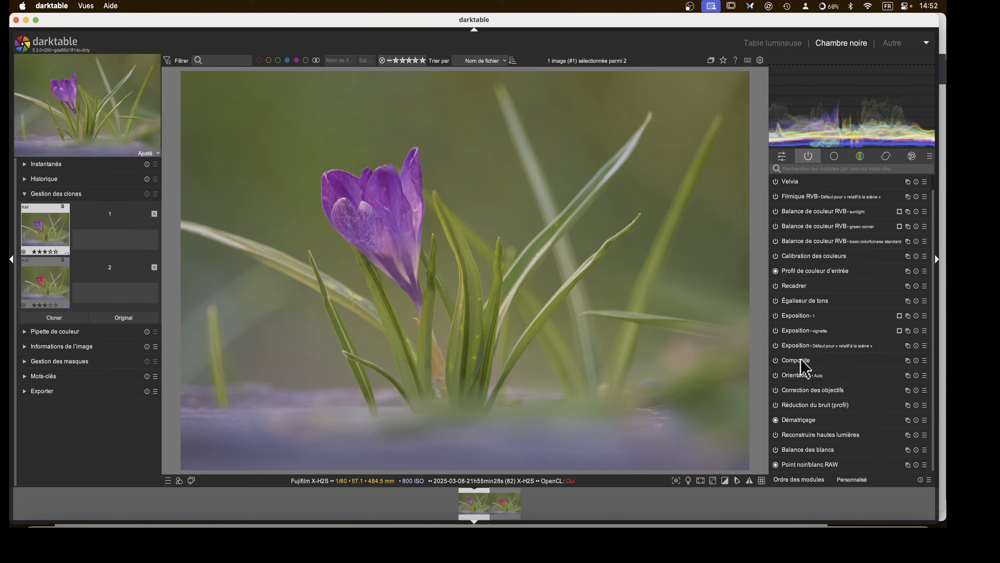
pyautogui.click(860, 156)
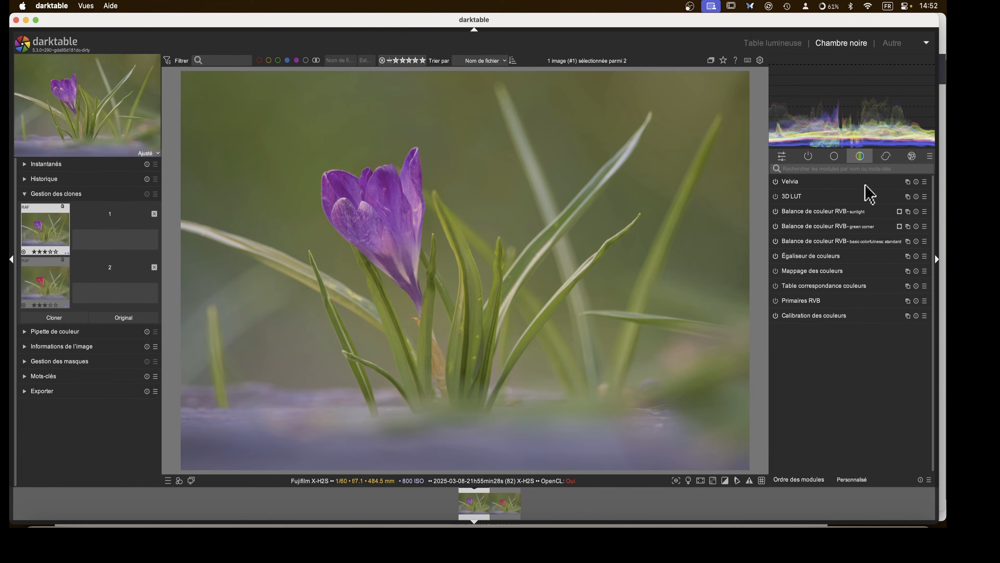
# Enable the Égaliseur de couleurs and Flous modules on the crocus original
pyautogui.click(814, 257)
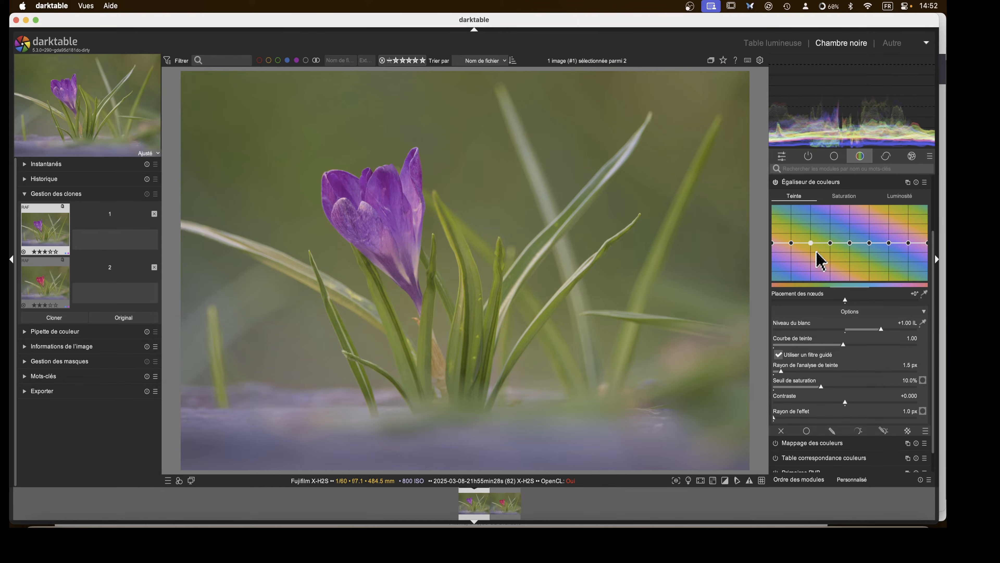
pyautogui.click(815, 187)
pyautogui.click(910, 157)
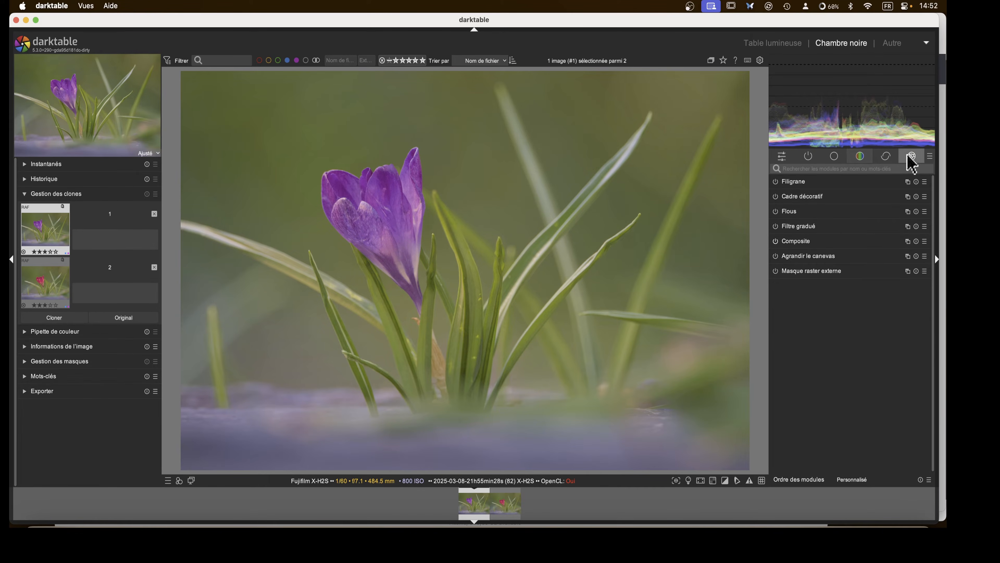
pyautogui.click(775, 212)
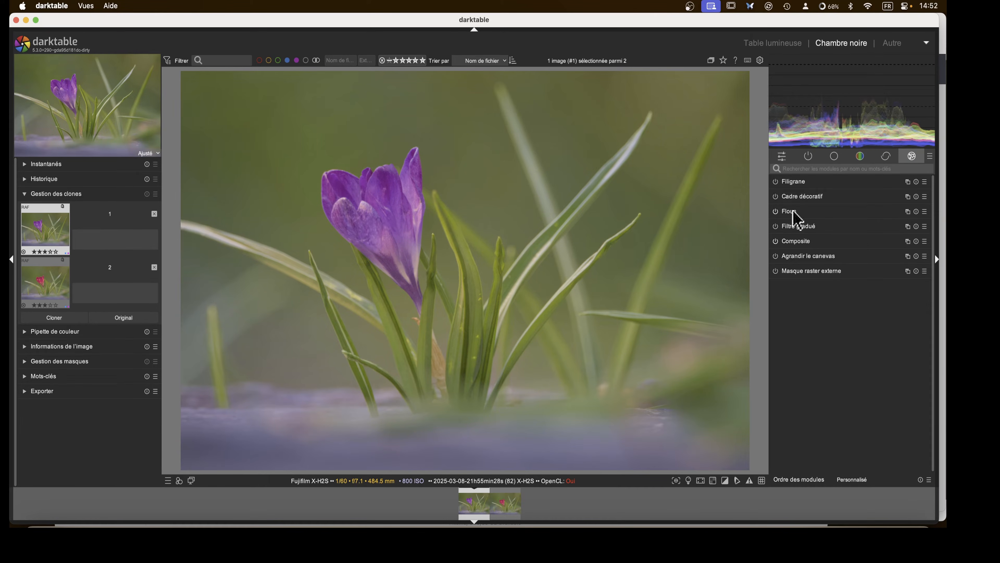
pyautogui.click(791, 211)
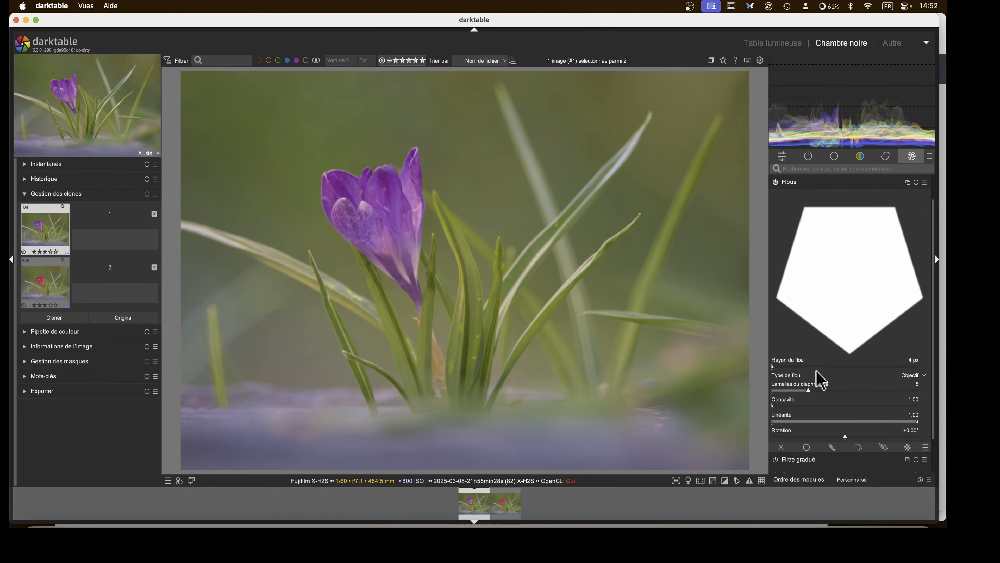
pyautogui.click(790, 184)
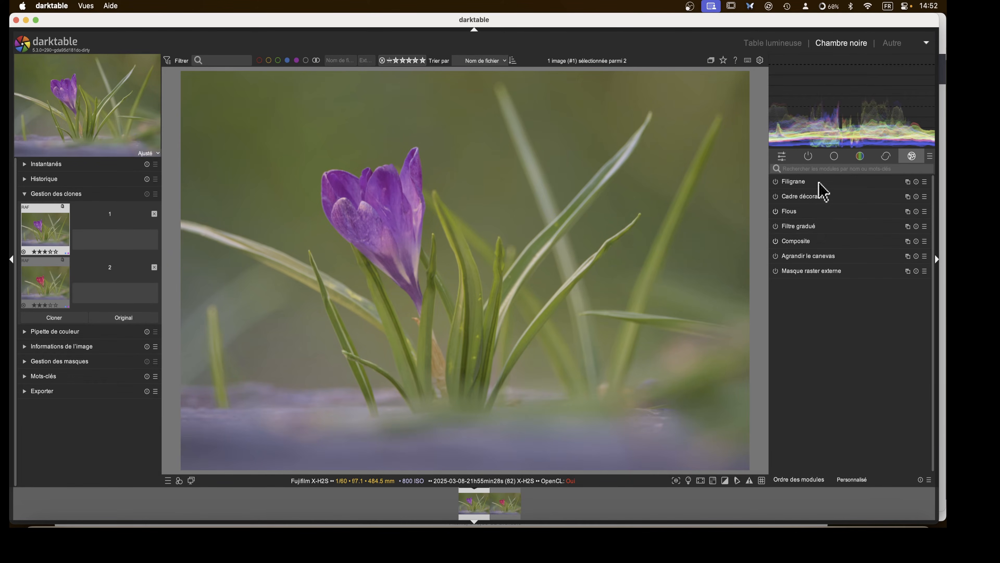
# Move the Flous module below the Balance de couleur RVB instances, directly above Égaliseur de couleurs in the active module order
pyautogui.click(811, 159)
pyautogui.scroll(-1, 824, 379)
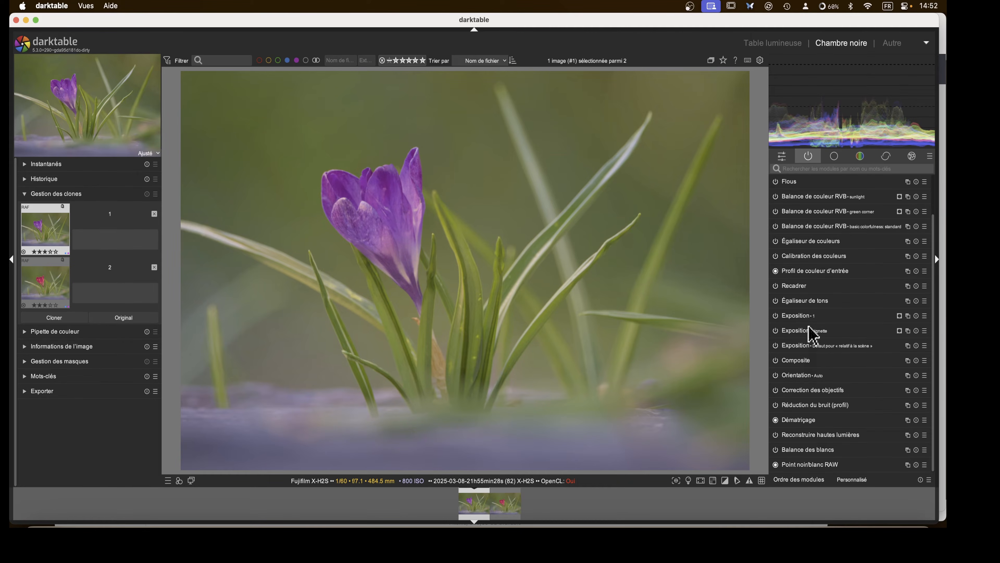
pyautogui.scroll(2, 837, 292)
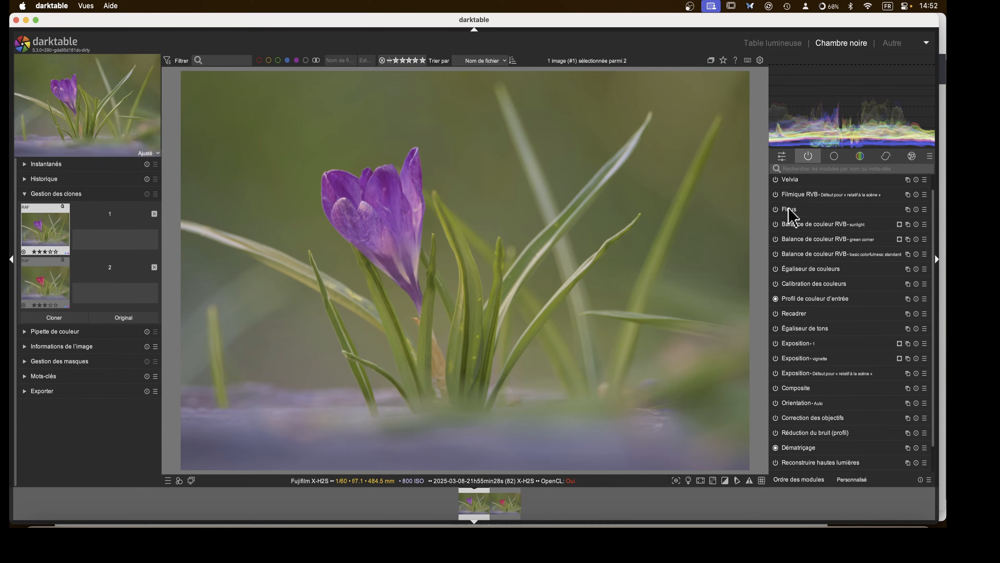
pyautogui.moveTo(789, 208); pyautogui.dragTo(800, 272)
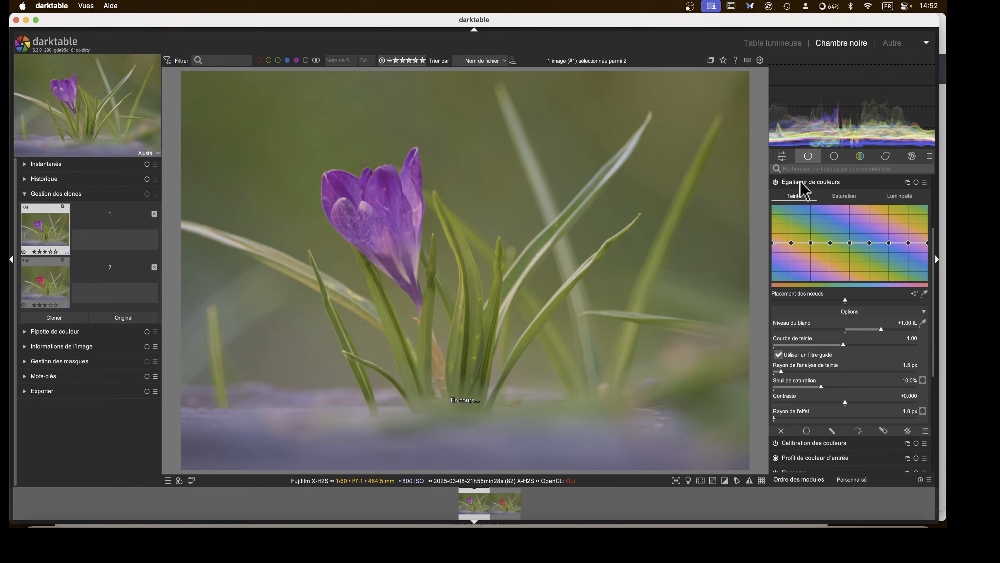
pyautogui.click(801, 182)
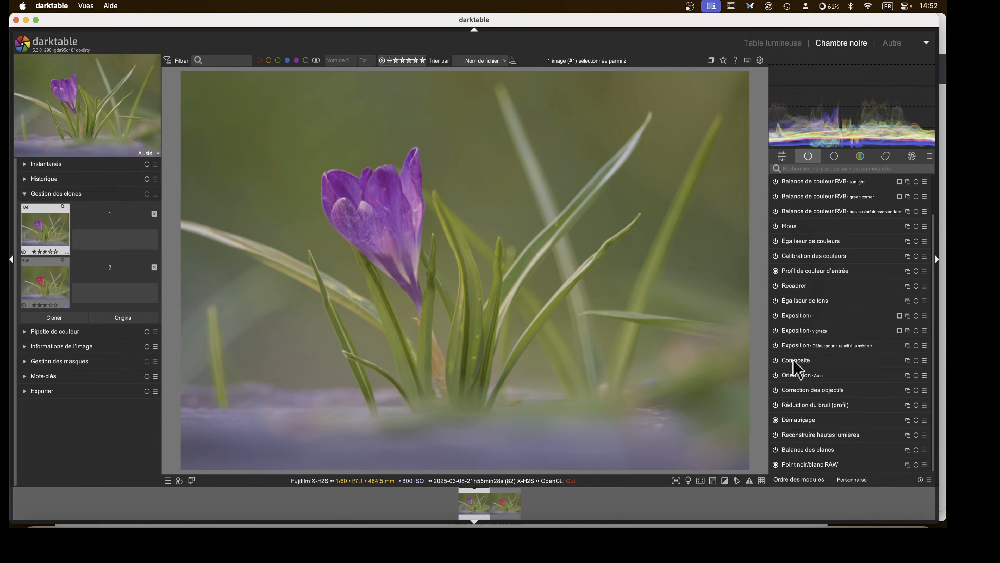
# Move the Composite module up the active module order until it sits between Flous and Égaliseur de couleurs
pyautogui.moveTo(793, 360); pyautogui.dragTo(804, 274)
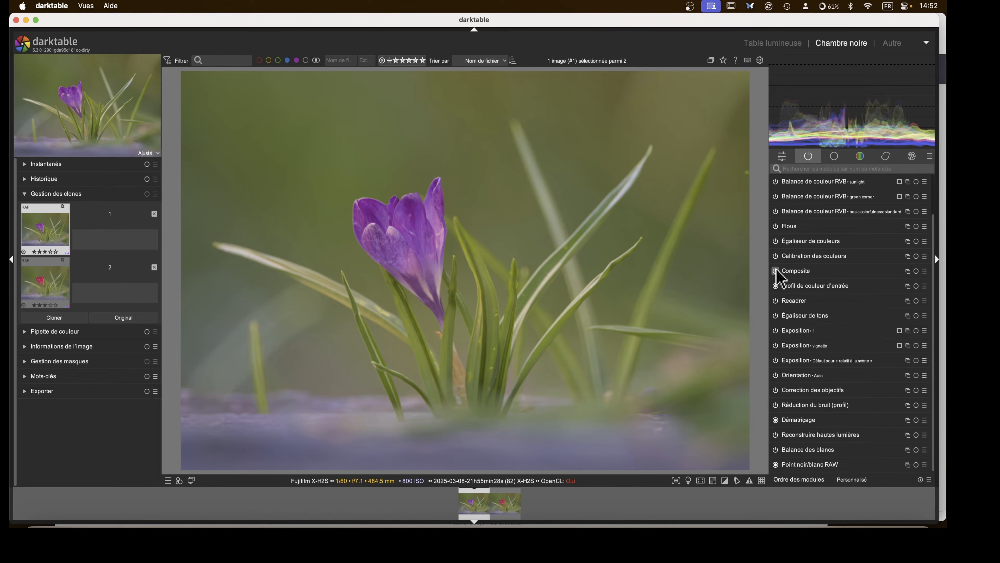
pyautogui.click(776, 301)
pyautogui.moveTo(798, 272); pyautogui.dragTo(802, 254)
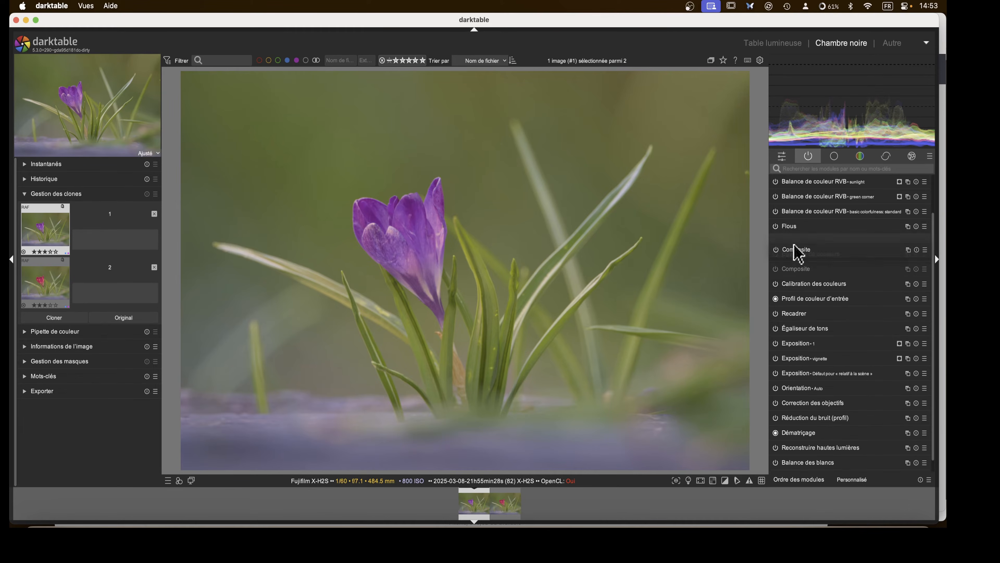
pyautogui.click(795, 254)
pyautogui.click(790, 184)
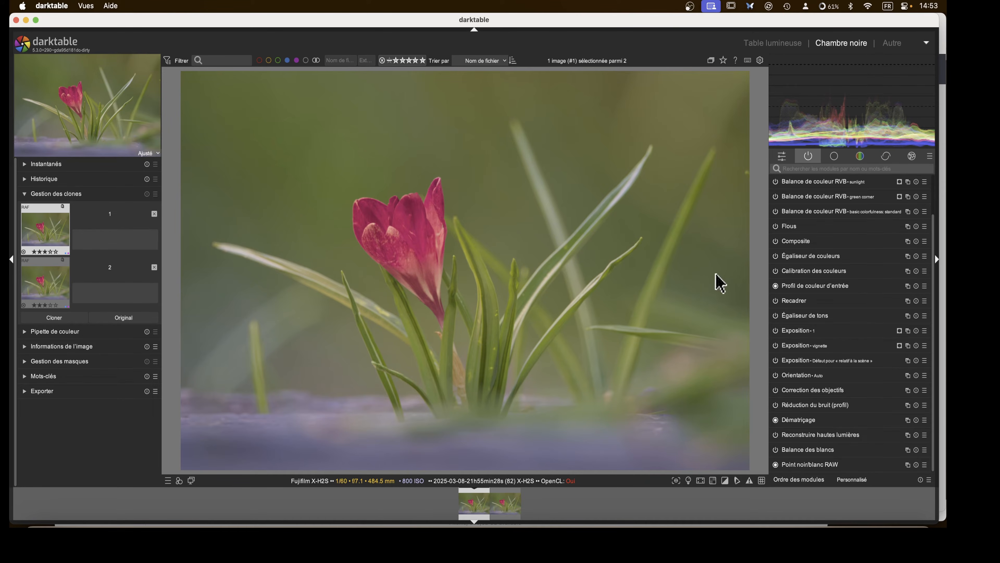
# Move Composite above Flous, and Égaliseur de couleurs above Composite, in the active module order
pyautogui.scroll(2, 822, 268)
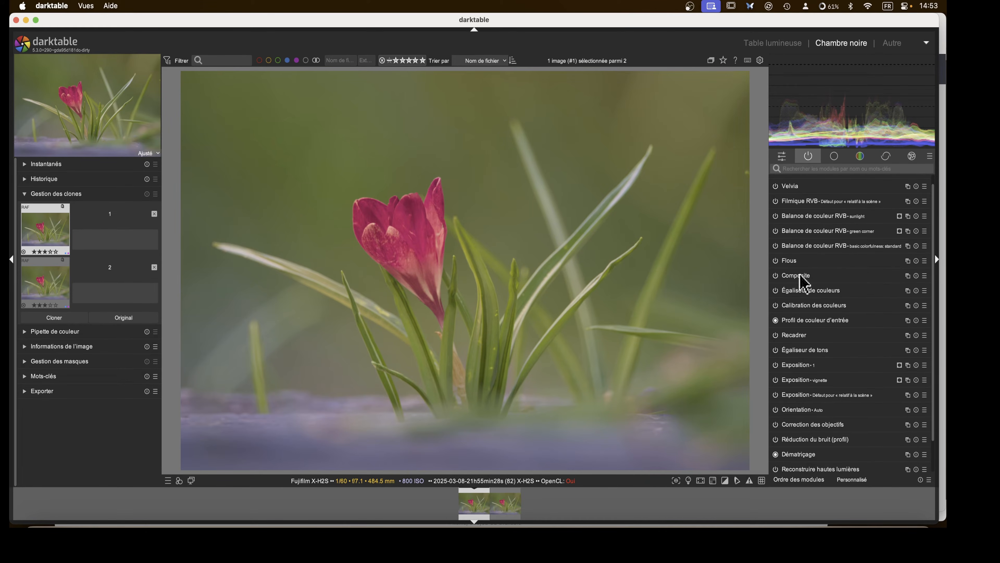
pyautogui.click(803, 263)
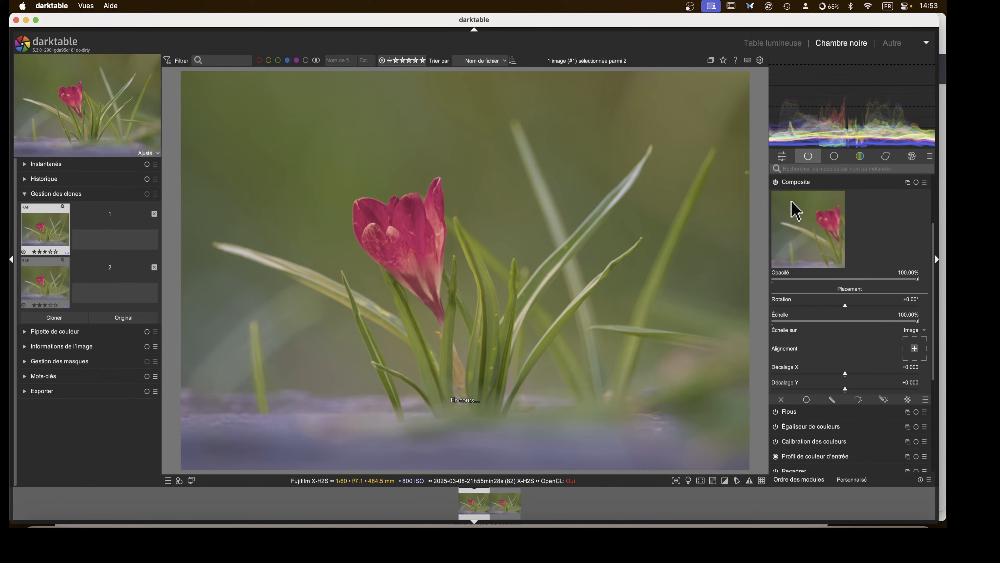
pyautogui.click(794, 185)
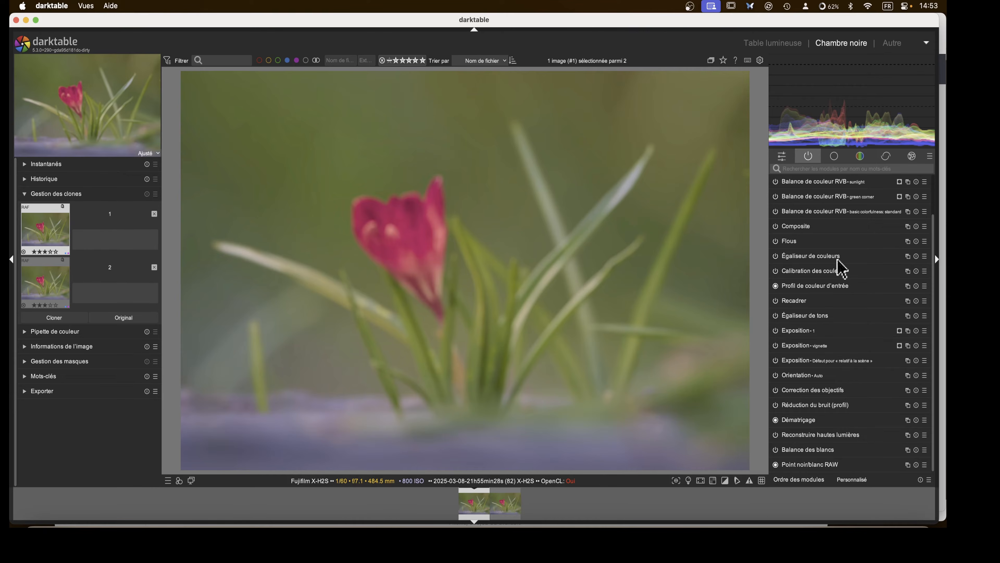
pyautogui.moveTo(811, 259); pyautogui.dragTo(813, 222)
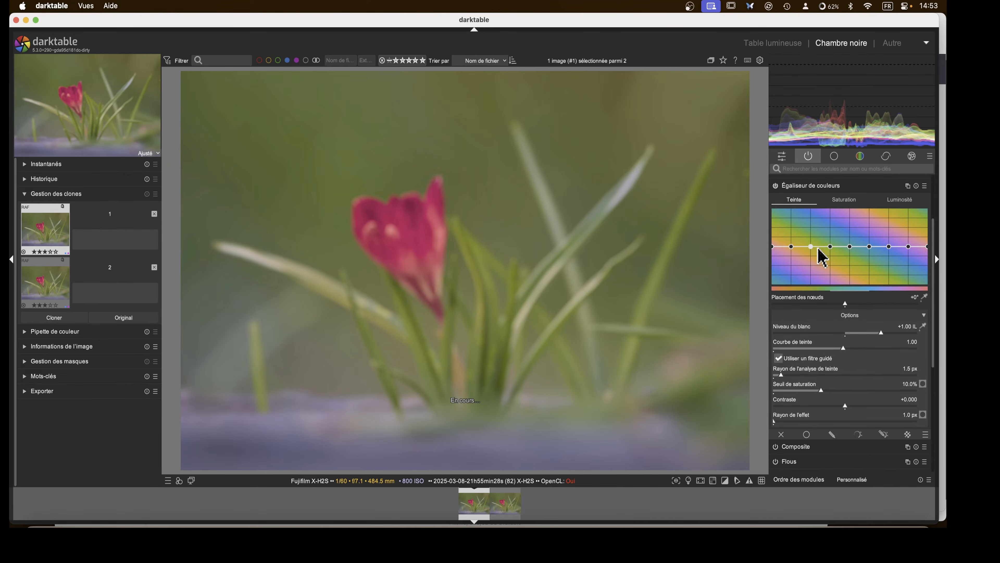
pyautogui.click(804, 185)
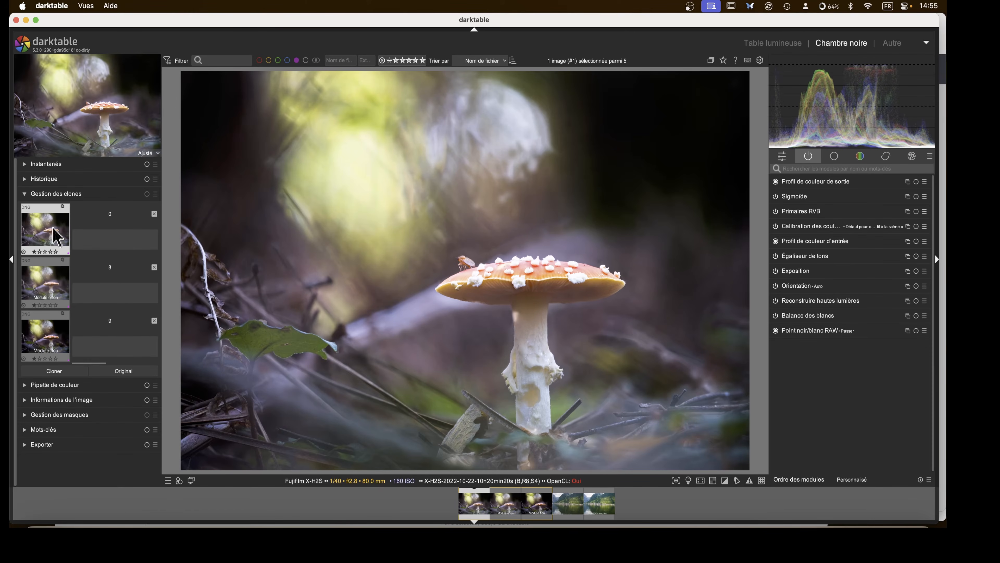
# Clone the mushroom photo and add a Filigrane watermark to the clone using the Version preset
pyautogui.click(69, 370)
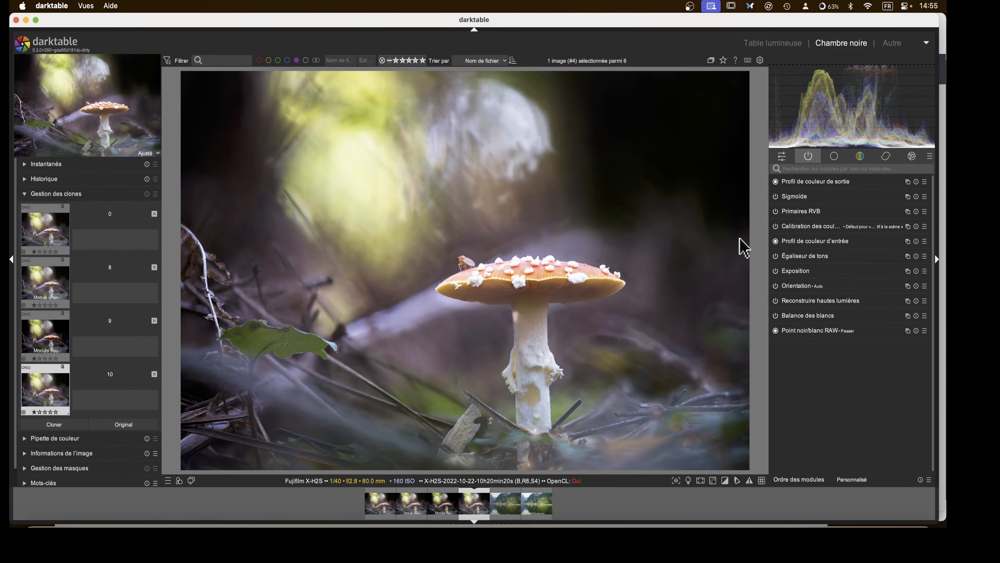
pyautogui.click(910, 157)
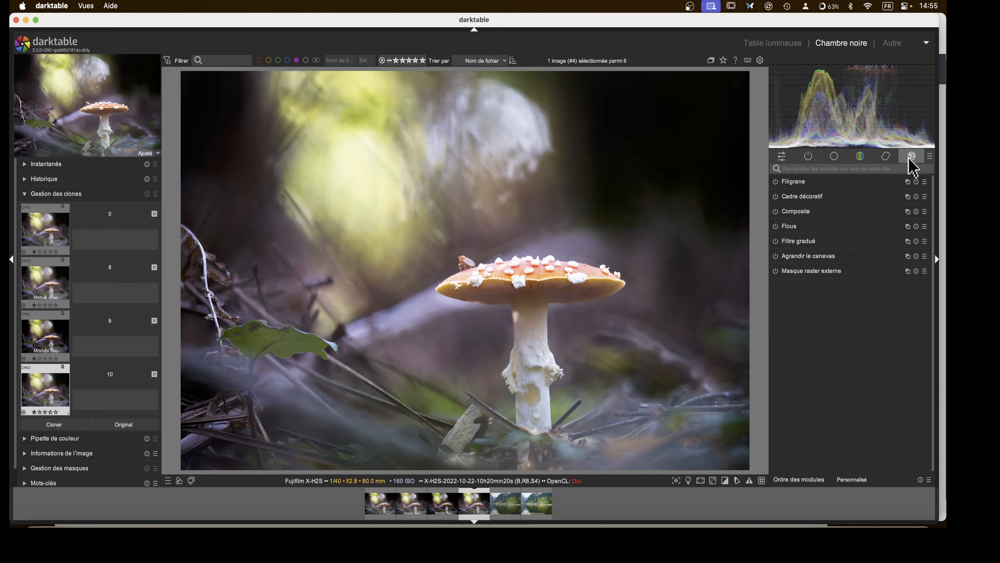
pyautogui.click(775, 182)
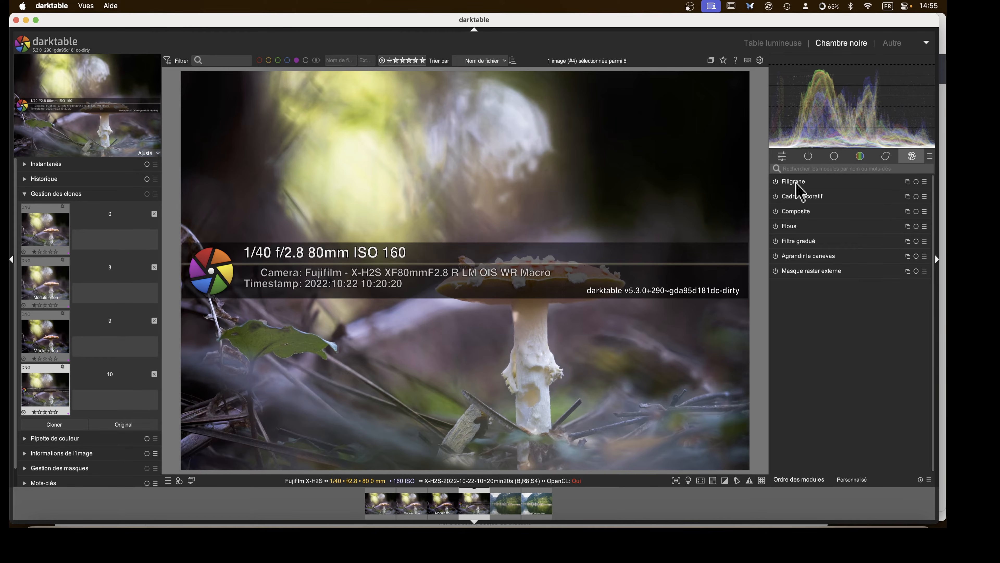
pyautogui.click(925, 181)
pyautogui.click(916, 227)
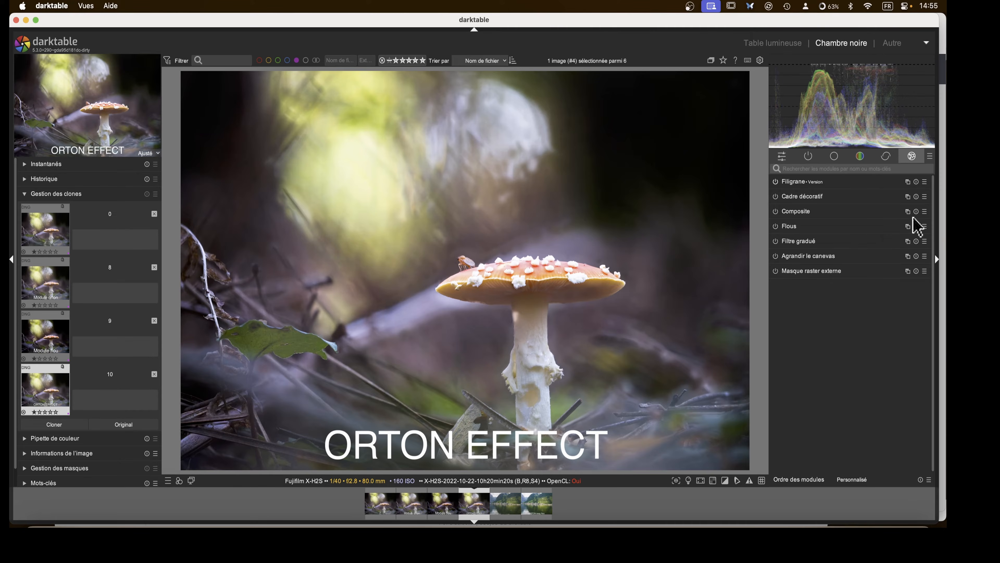
# Replace the watermark text on the mushroom clone with "Auxiliaire"
pyautogui.press('u')
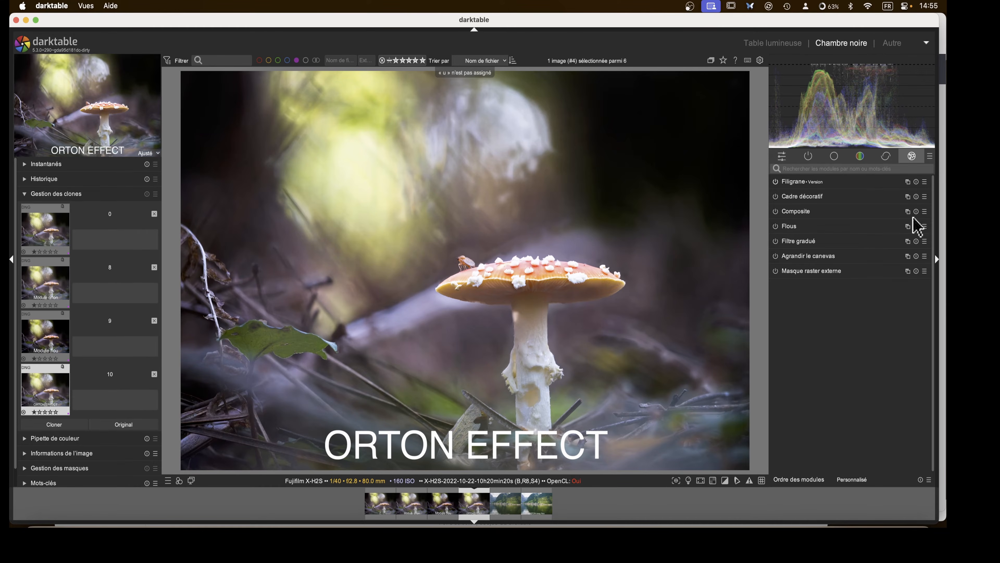
pyautogui.click(786, 183)
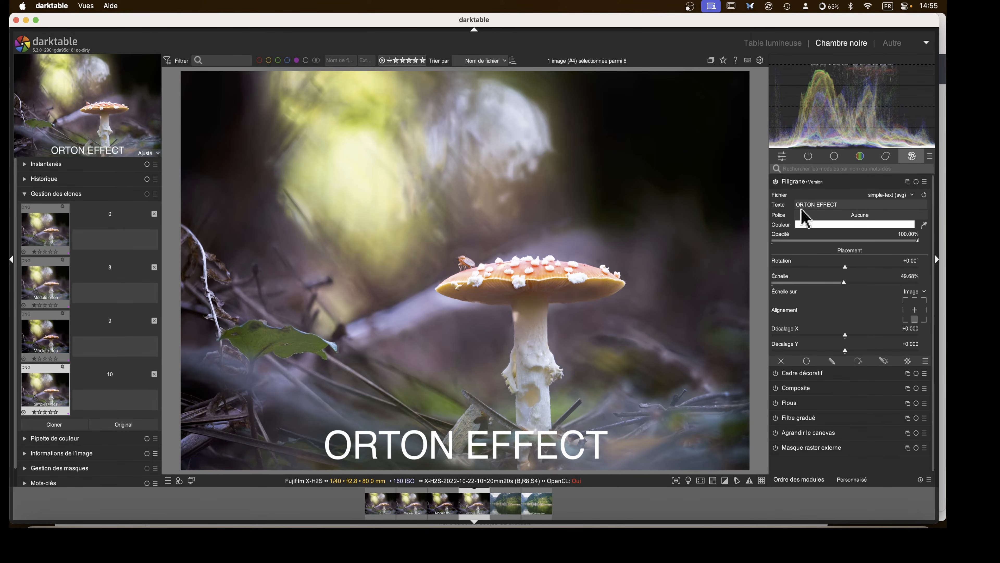
pyautogui.tripleClick(836, 203)
pyautogui.write('AY')
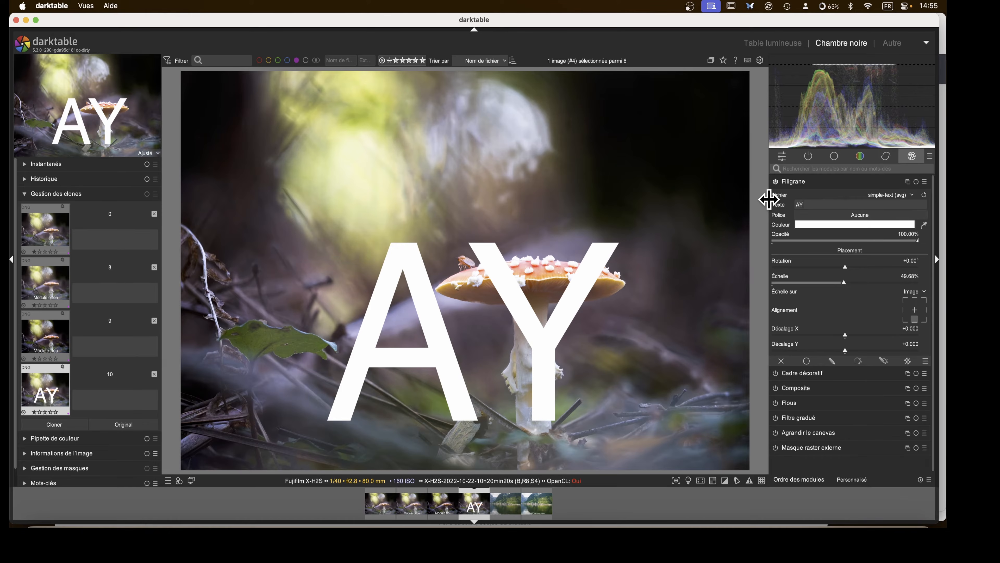
pyautogui.press('BackSpace')
pyautogui.press('BackSpace')
pyautogui.write('Ay')
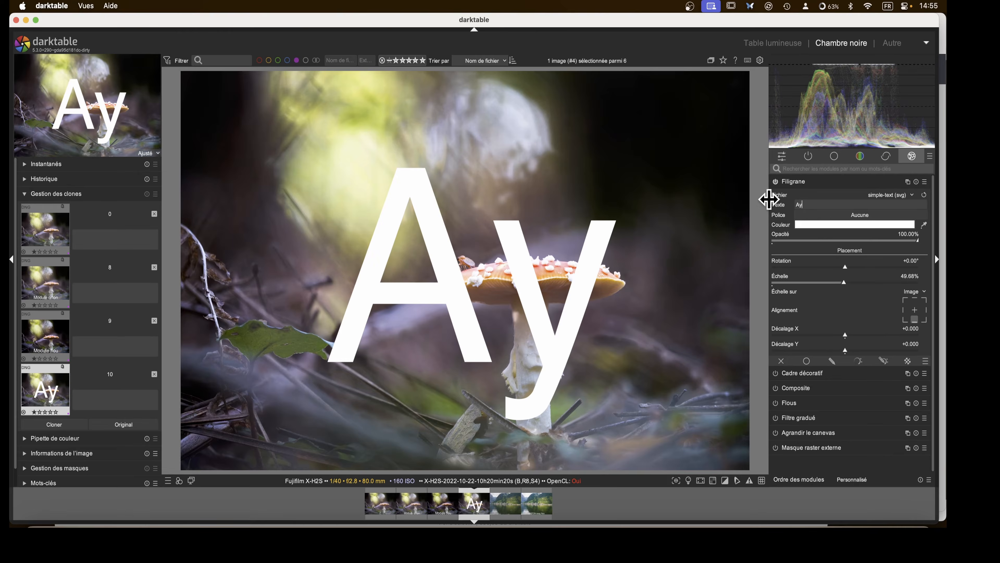
pyautogui.press('BackSpace')
pyautogui.write('uxi')
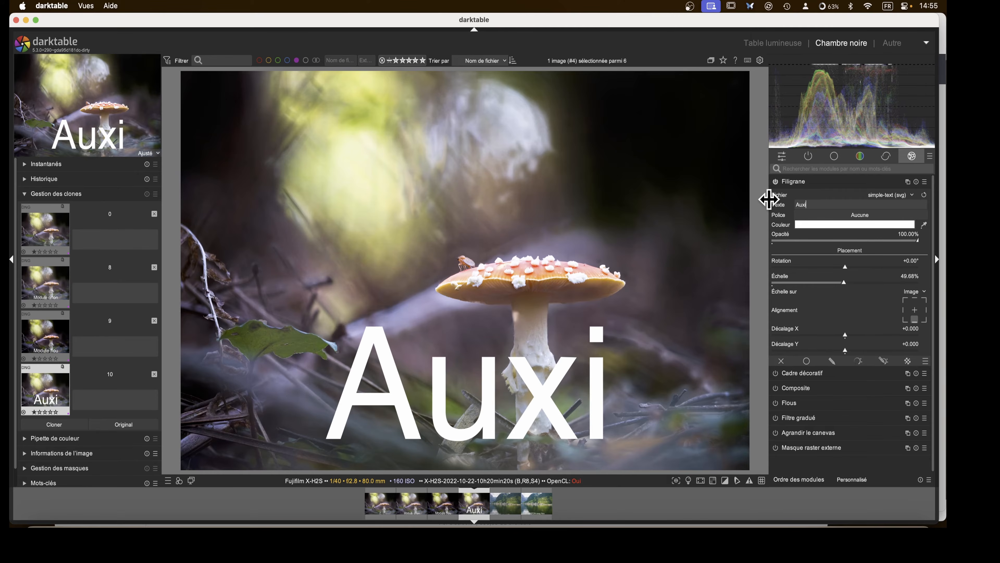
pyautogui.write('liaur')
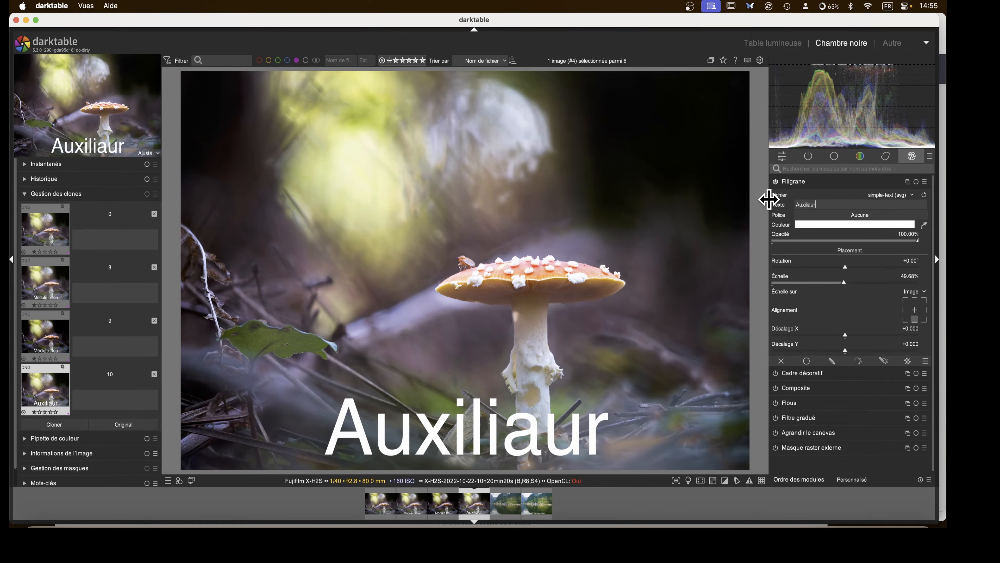
pyautogui.press('BackSpace')
pyautogui.press('BackSpace')
pyautogui.write('ire')
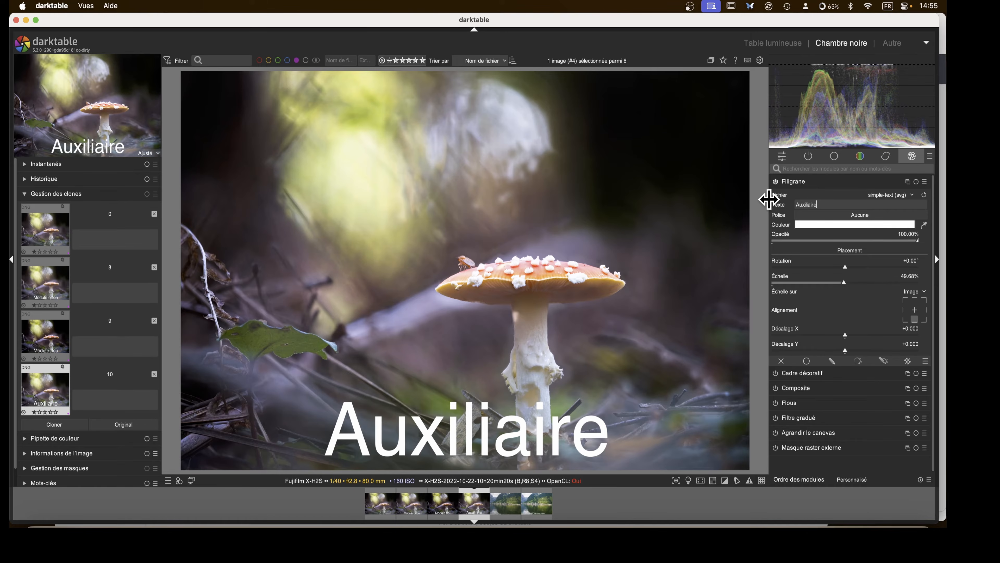
pyautogui.click(793, 183)
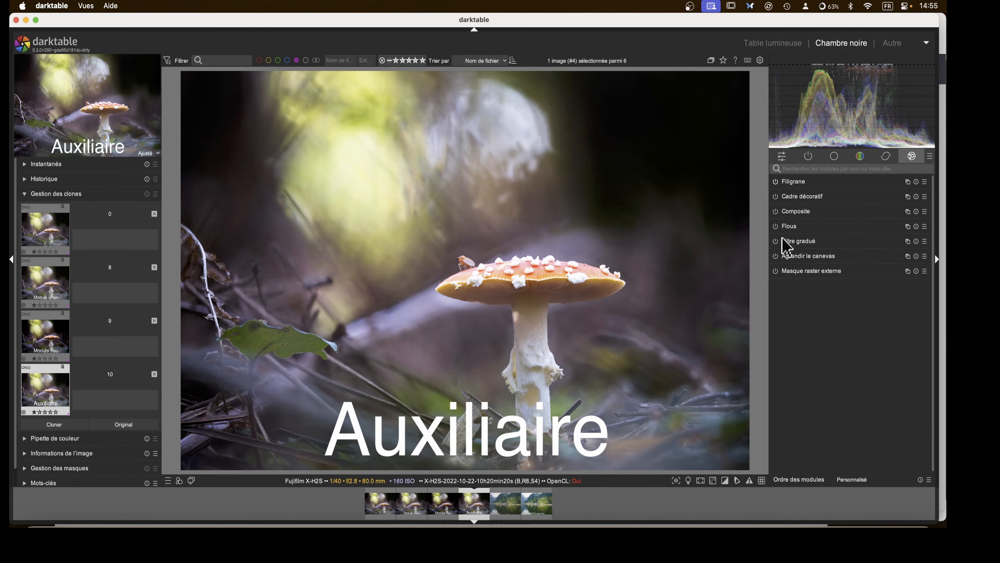
# Blur the mushroom clone with the Flous module, using a 28 px blur radius and the Gaussien blur type
pyautogui.click(790, 227)
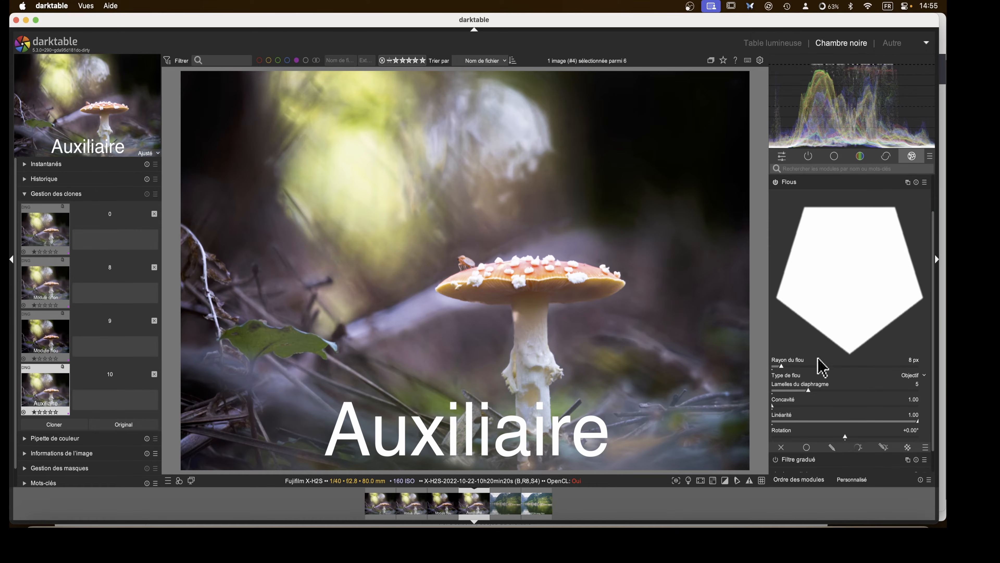
pyautogui.moveTo(781, 365); pyautogui.dragTo(830, 365)
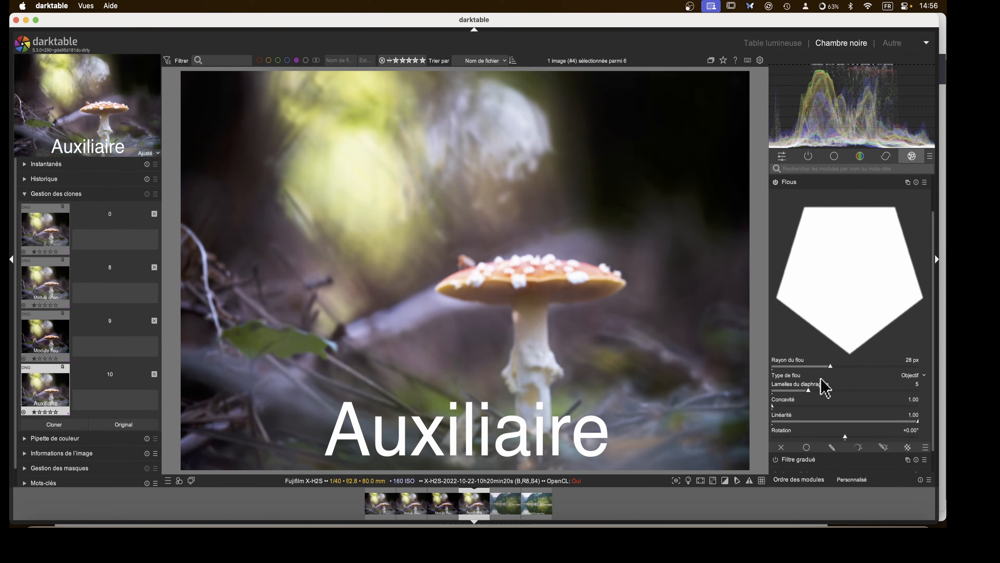
pyautogui.click(916, 379)
pyautogui.click(905, 382)
pyautogui.click(908, 384)
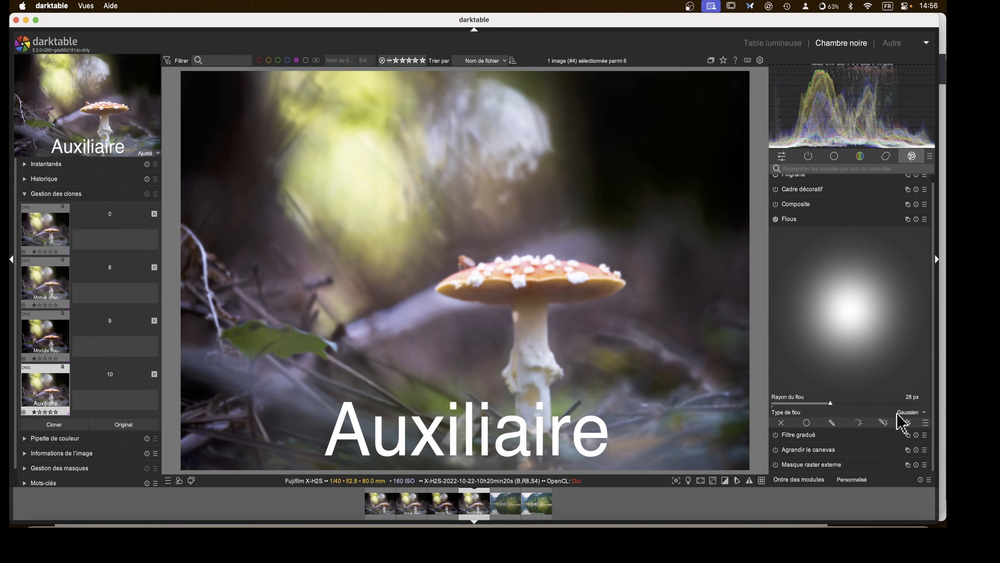
# Try uniform blending for the Flous module in the RVB (affichage) colour space with the Écran blend mode
pyautogui.click(806, 423)
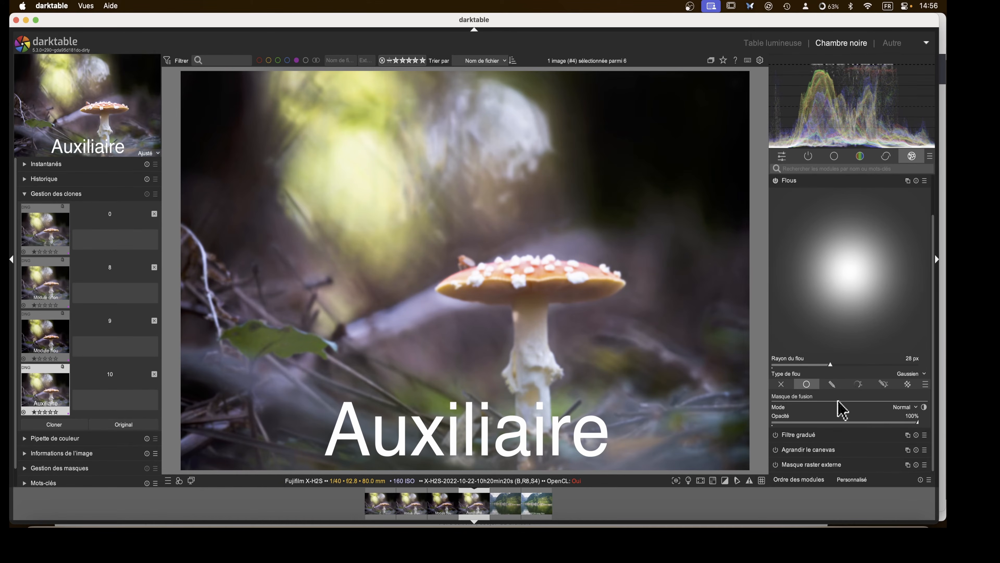
pyautogui.click(914, 407)
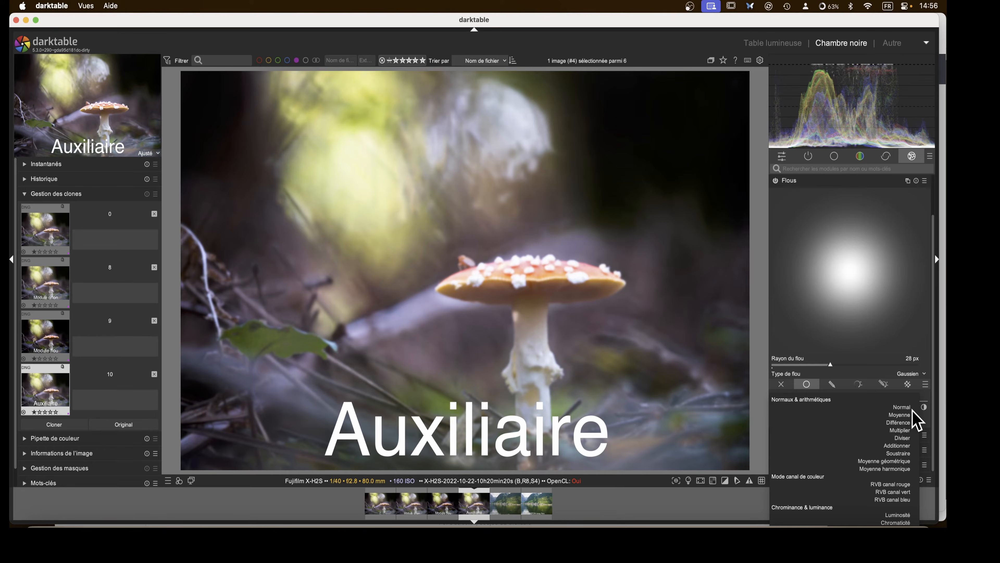
pyautogui.click(913, 410)
pyautogui.click(925, 384)
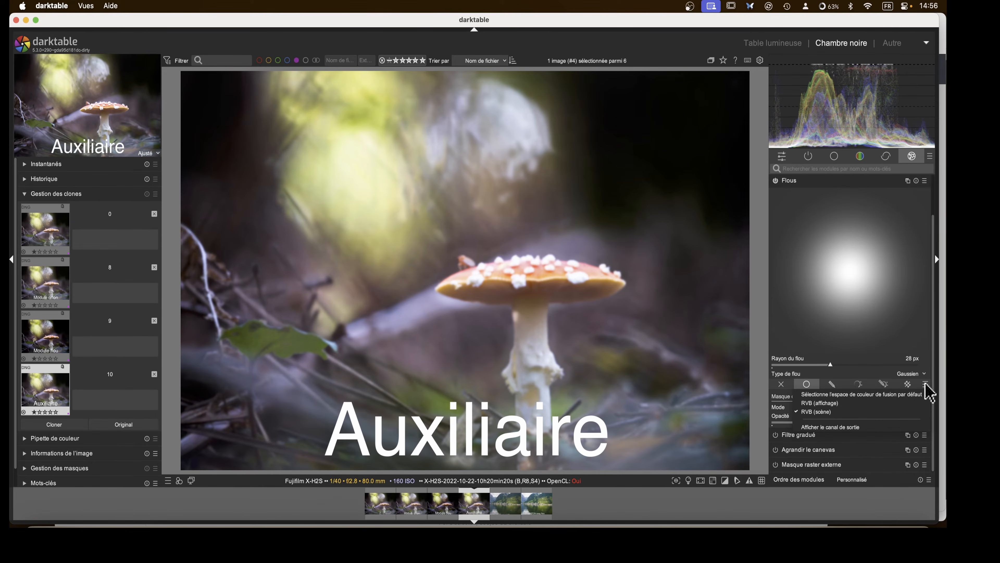
pyautogui.click(814, 405)
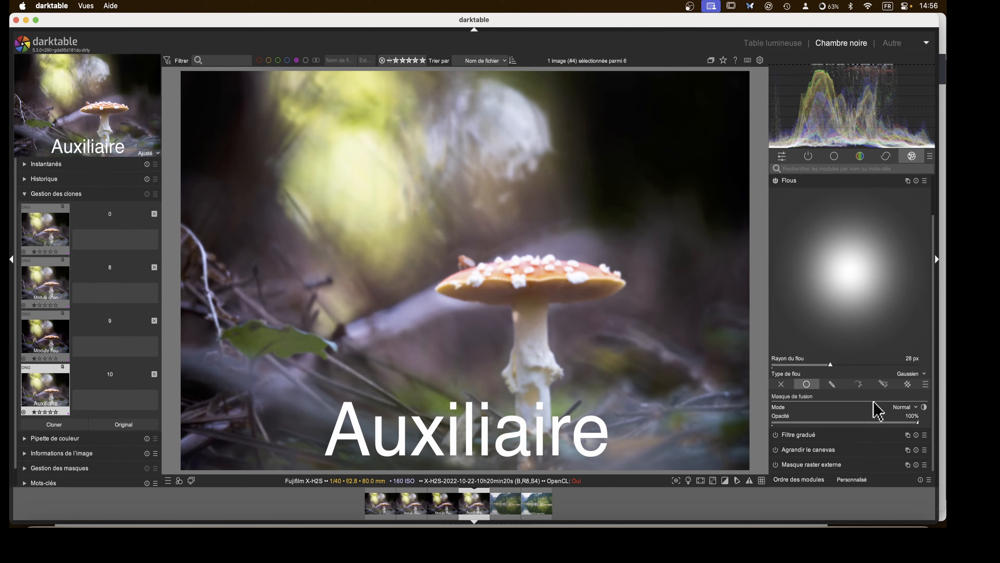
pyautogui.click(909, 417)
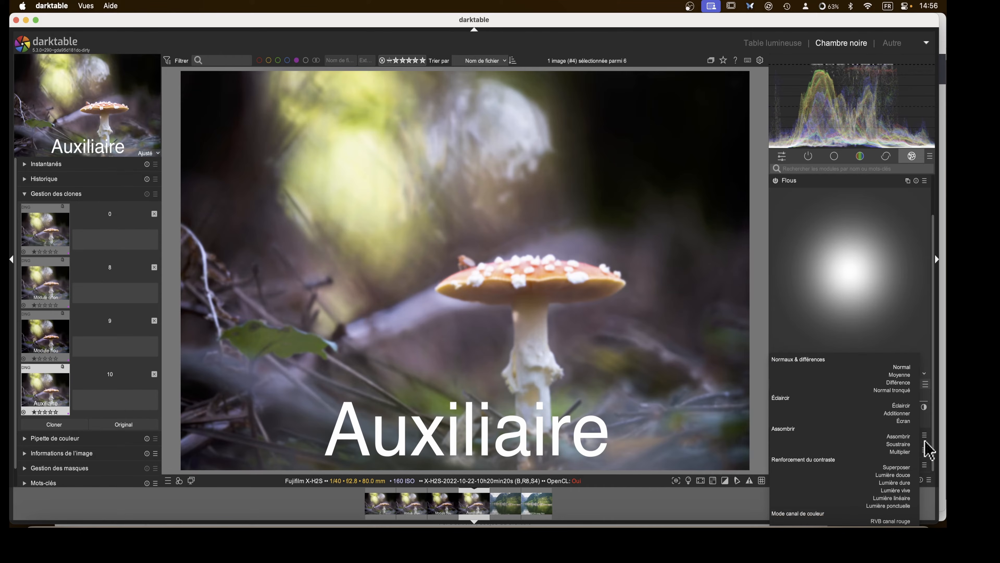
pyautogui.click(903, 421)
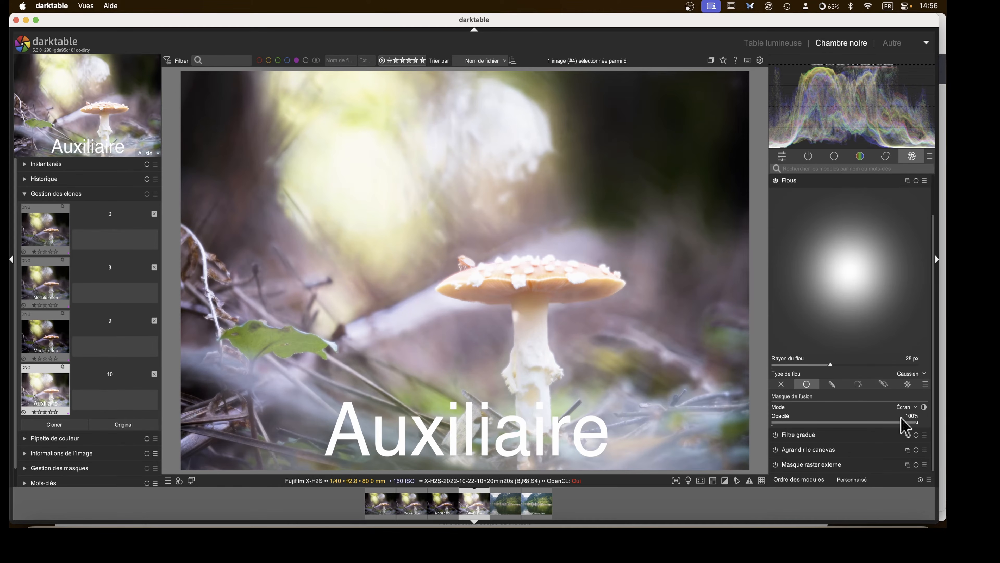
# Return the Flous blend mode to Normal at 100% opacity and collapse the module
pyautogui.moveTo(911, 422)
pyautogui.mouseDown()
pyautogui.moveTo(861, 423)
pyautogui.moveTo(924, 424)
pyautogui.mouseUp()
pyautogui.click(911, 407)
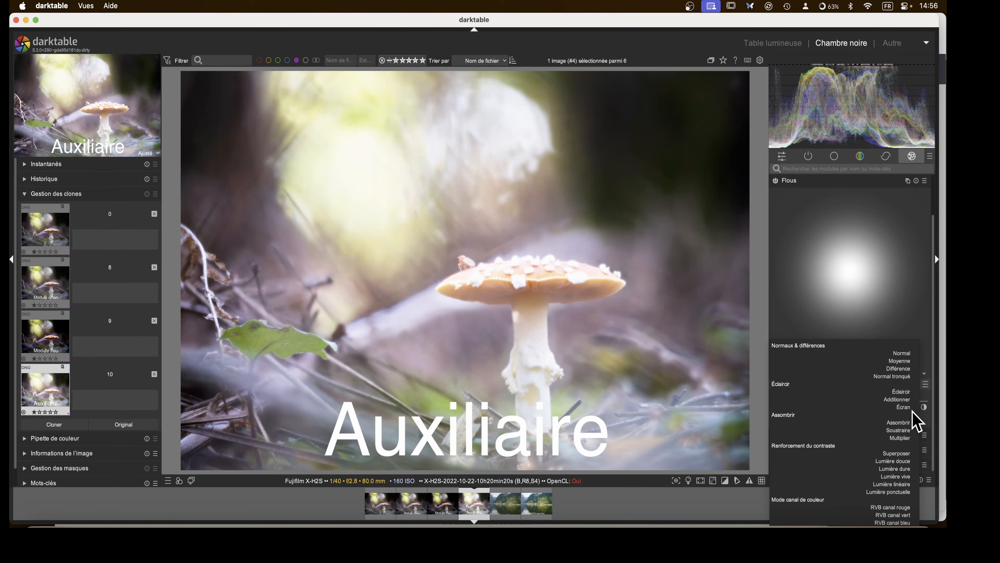
pyautogui.click(901, 353)
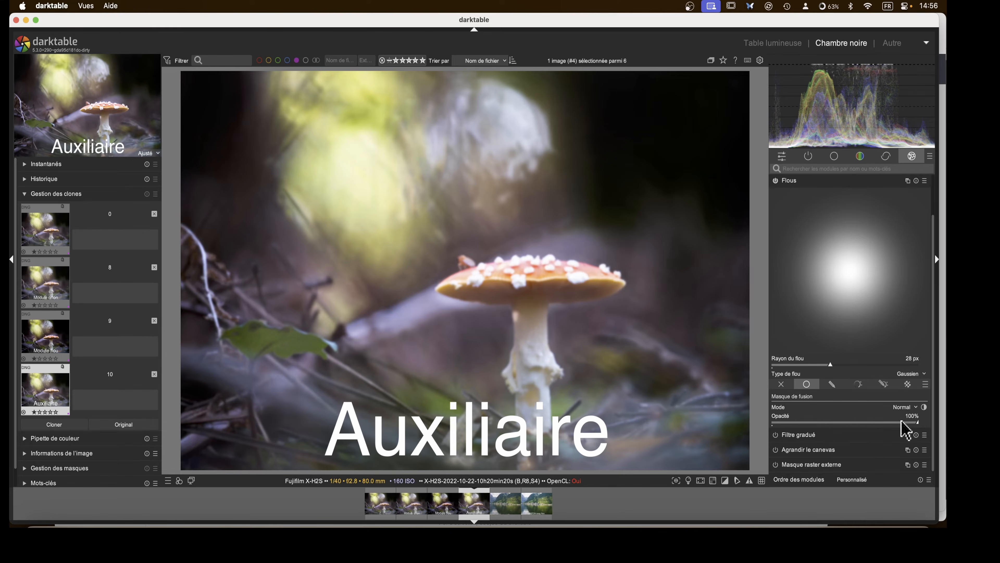
pyautogui.scroll(3, 877, 394)
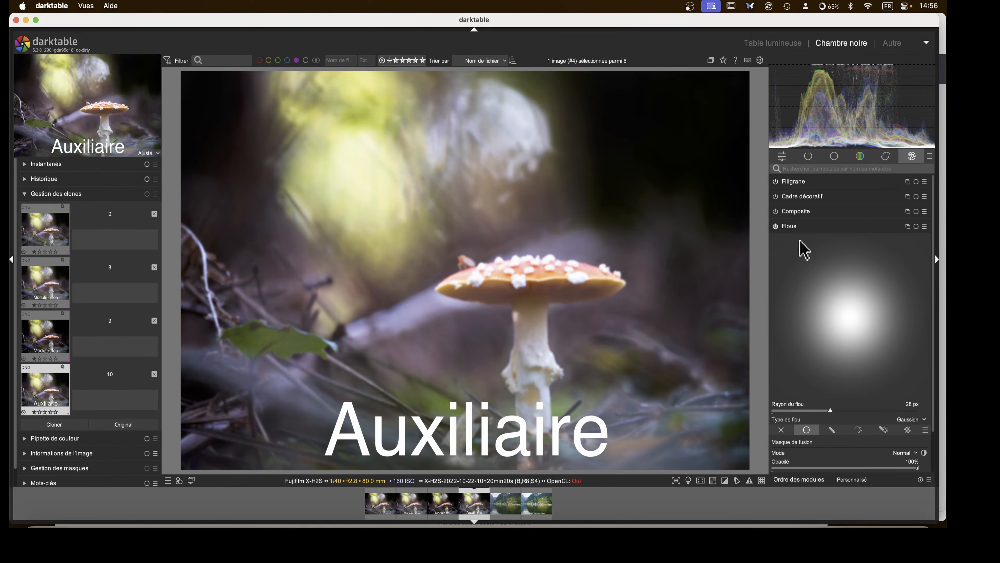
pyautogui.click(792, 227)
# In Balance de couleur RVB, set brilliance Ombres +4.98%, Tons moyens +23.59%, Hautes lumières -6.98%, and Saturation globale +18.94%
pyautogui.click(861, 156)
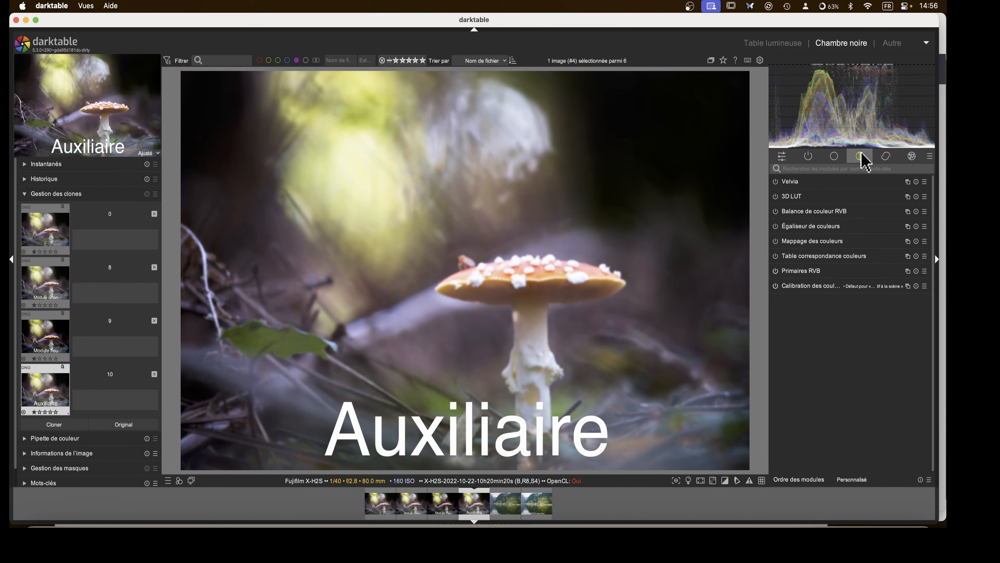
pyautogui.click(798, 213)
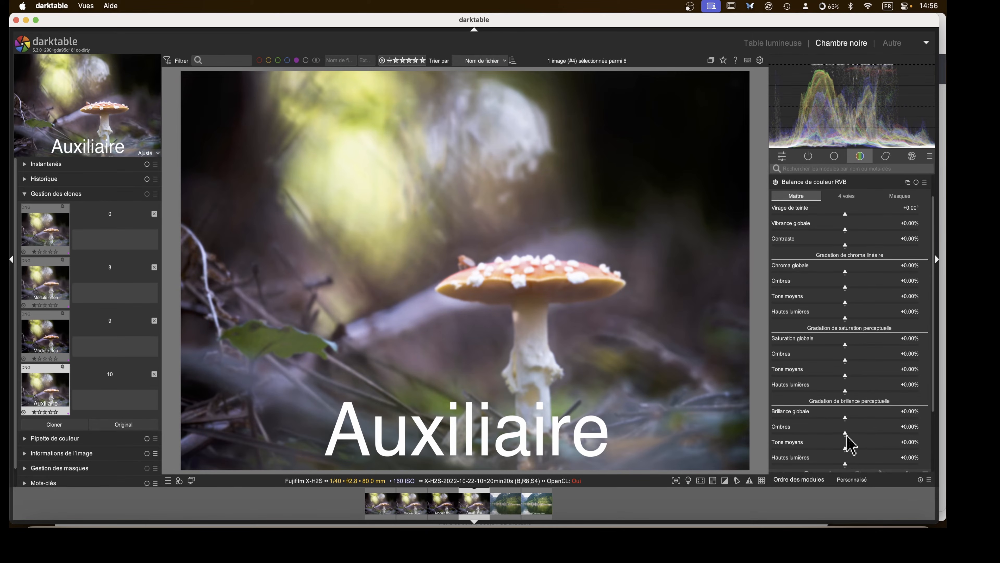
pyautogui.moveTo(846, 437); pyautogui.dragTo(840, 472)
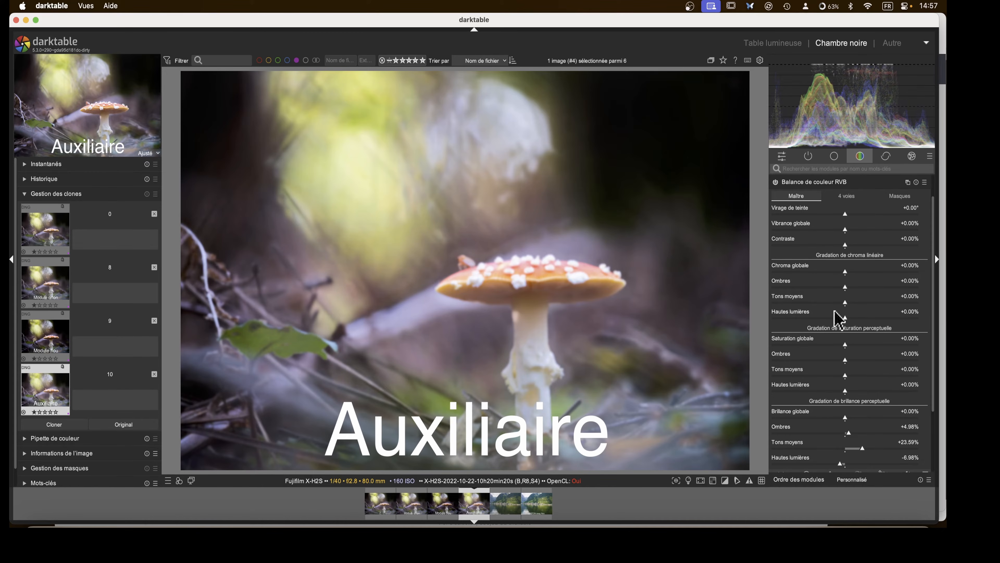
pyautogui.moveTo(844, 346)
pyautogui.mouseDown()
pyautogui.moveTo(873, 347)
pyautogui.moveTo(859, 348)
pyautogui.mouseUp()
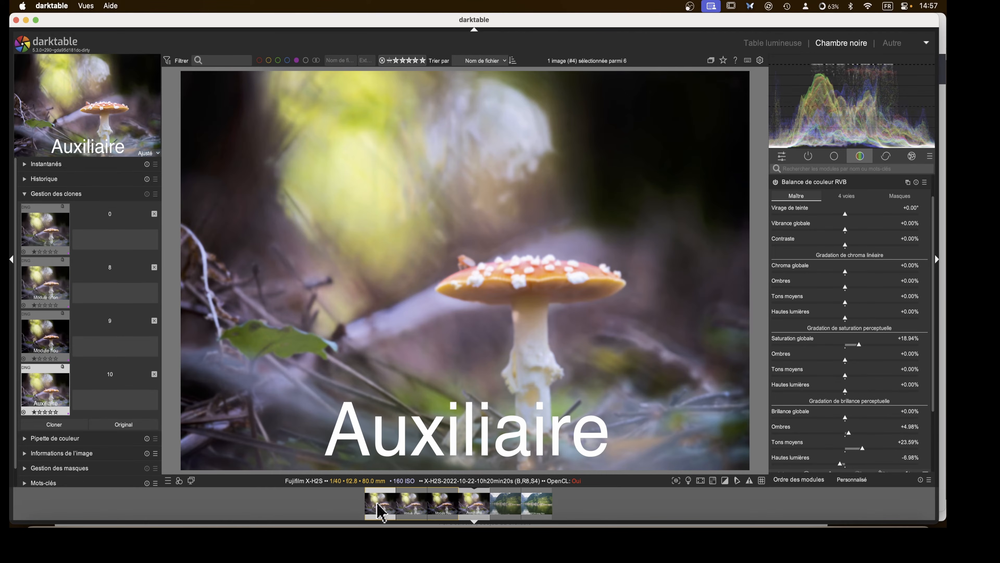
# Open the original mushroom photo and load the Auxiliaire clone from the filmstrip as its Composite overlay image
pyautogui.click(380, 512)
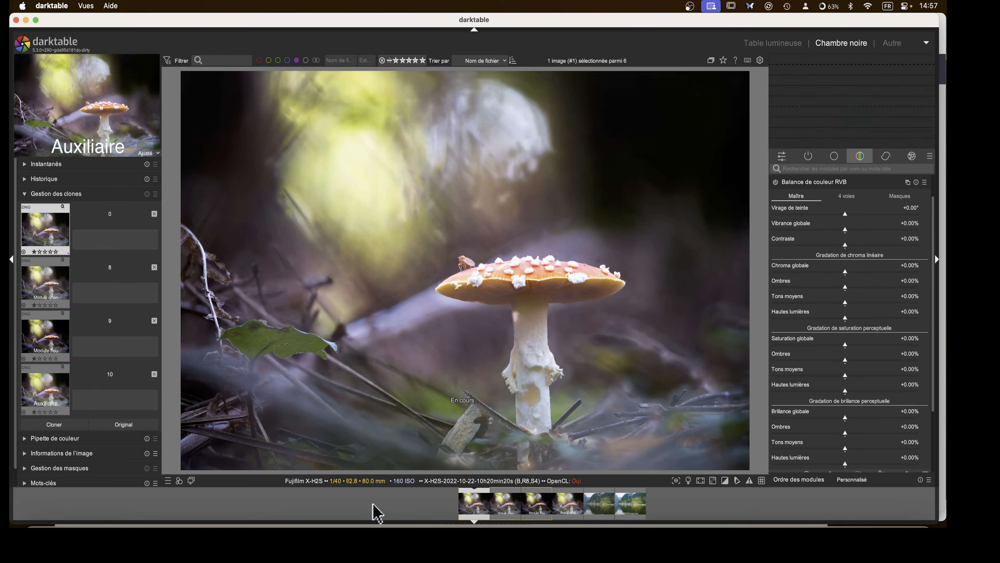
pyautogui.click(818, 182)
pyautogui.click(911, 156)
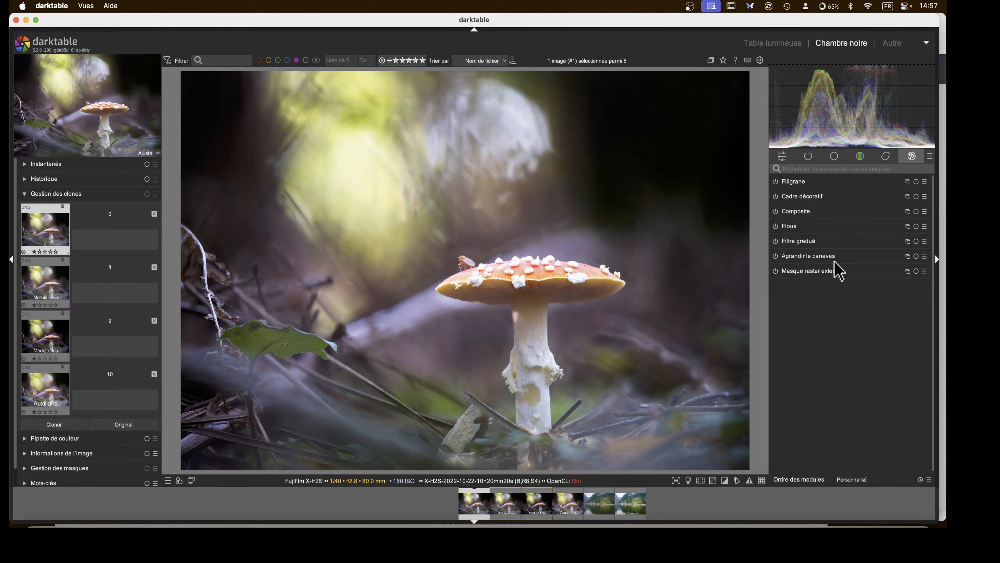
pyautogui.click(782, 213)
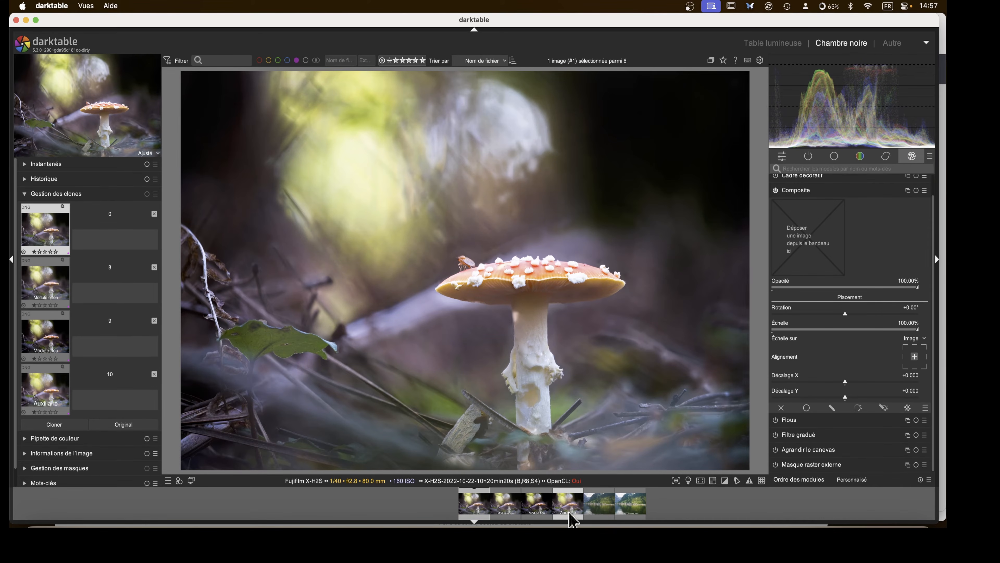
pyautogui.moveTo(575, 516); pyautogui.dragTo(803, 265)
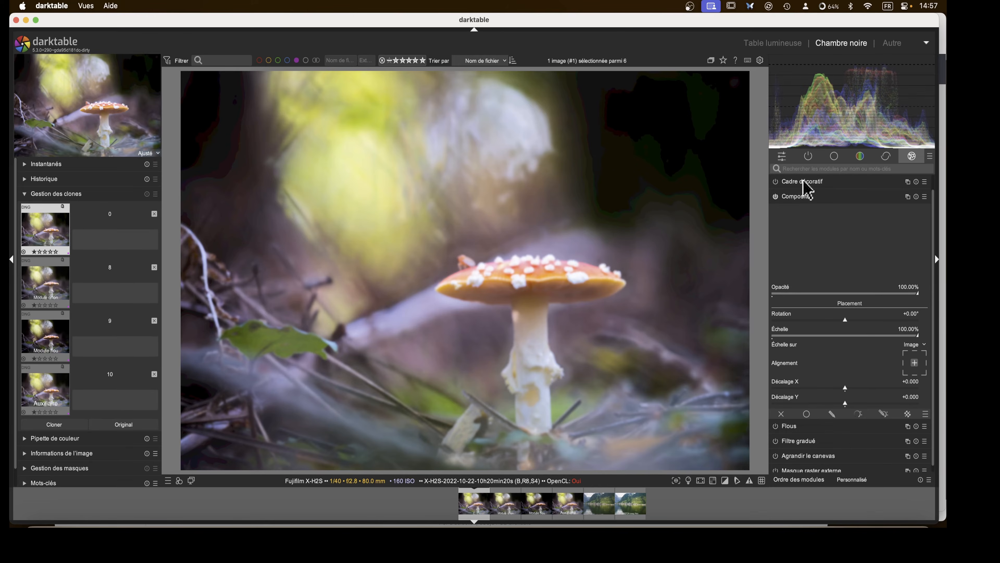
# Try Composite just below Exposition in the active module order, and restore it above Sigmoïde
pyautogui.click(806, 157)
pyautogui.click(809, 197)
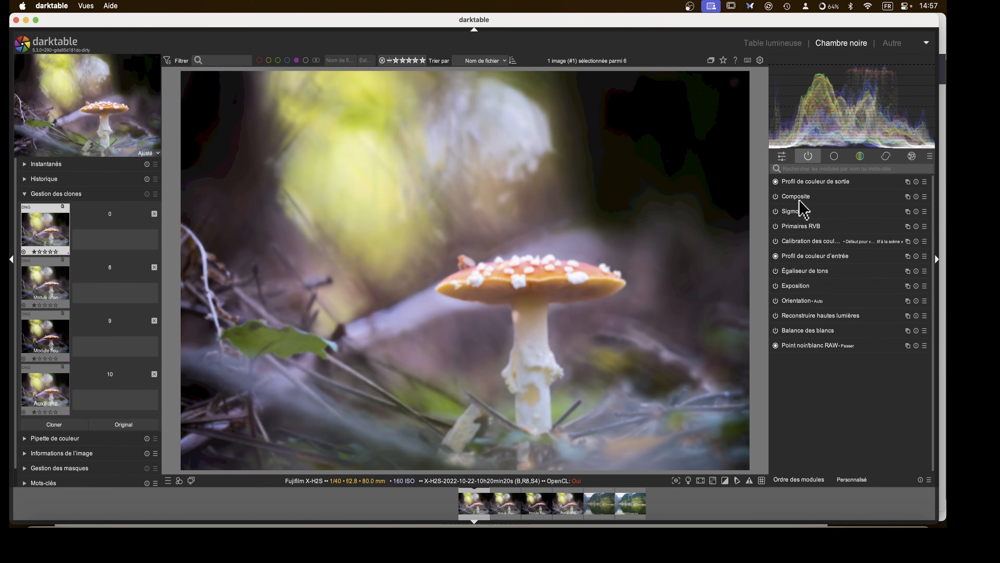
pyautogui.moveTo(799, 197); pyautogui.dragTo(801, 306)
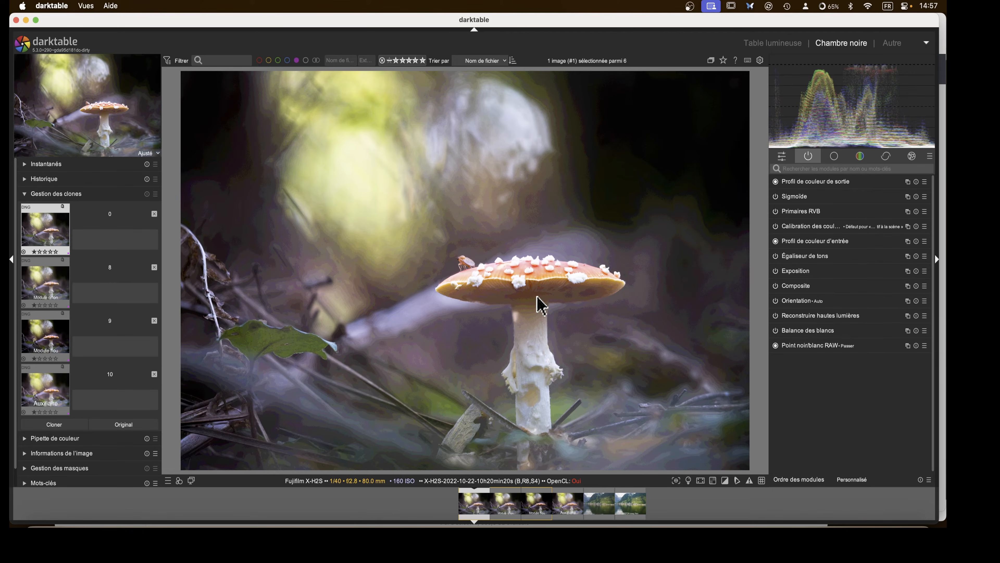
pyautogui.click(798, 285)
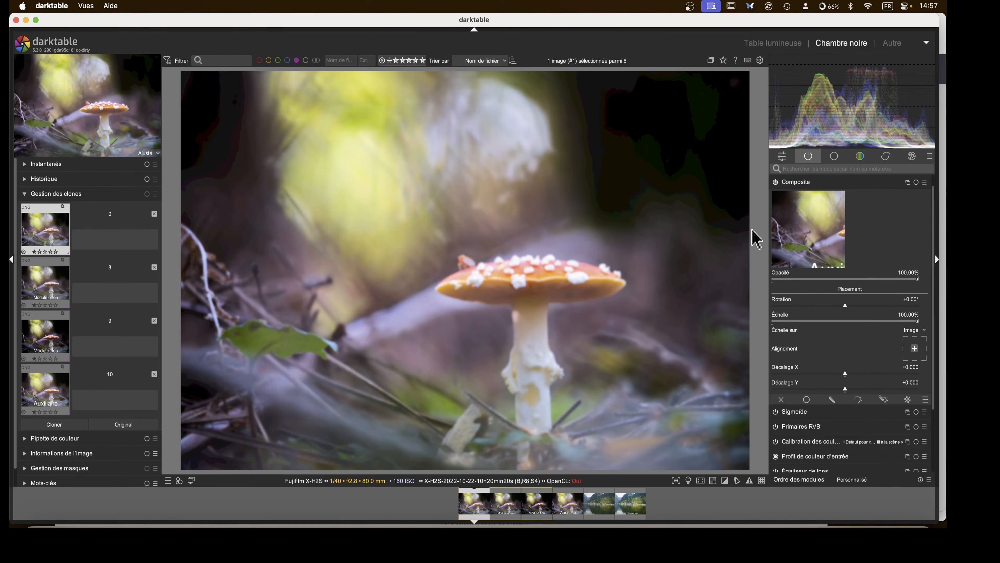
pyautogui.click(802, 186)
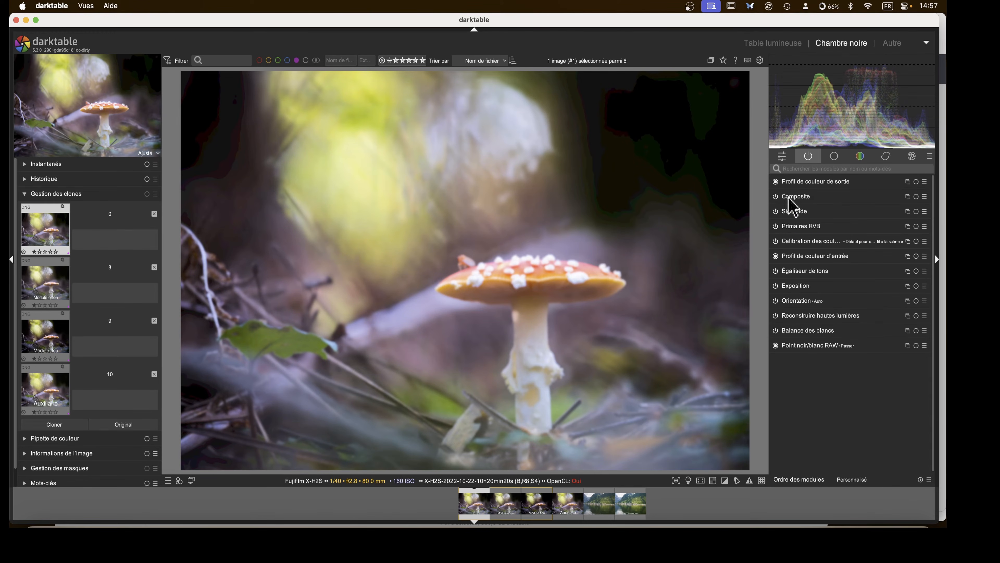
# Enable uniform blending for the Composite module and set its blend mode to Multiplier
pyautogui.click(803, 197)
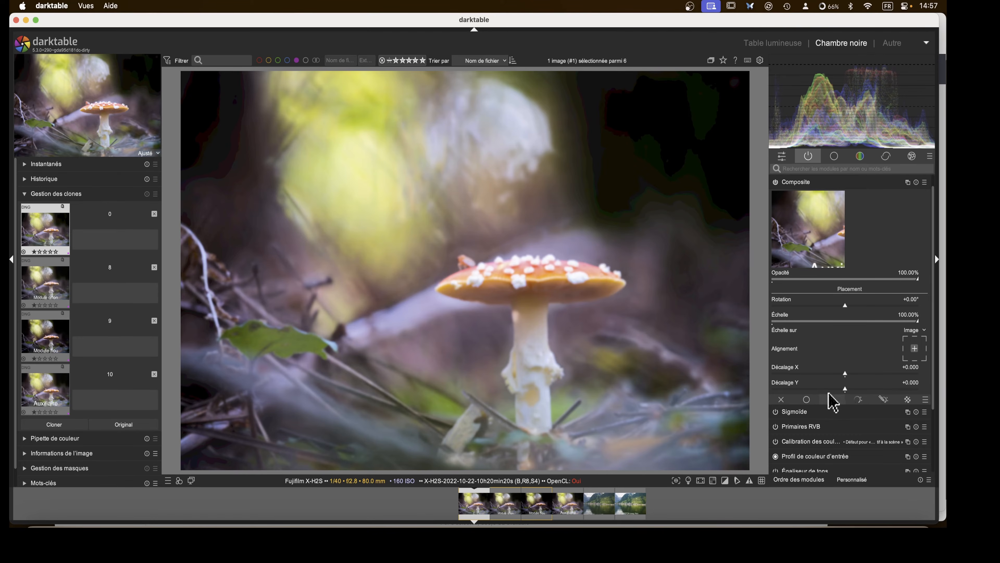
pyautogui.click(807, 399)
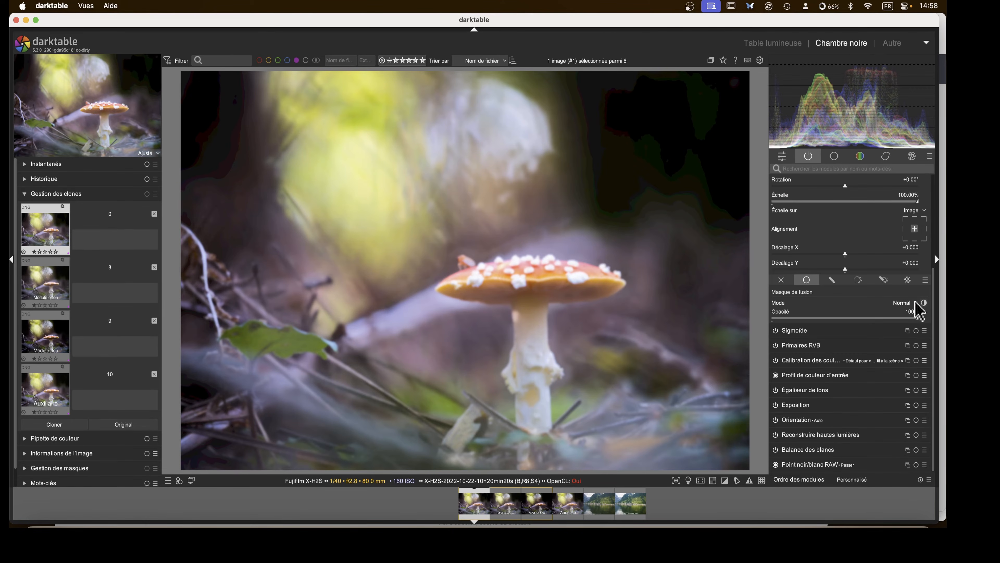
pyautogui.click(915, 306)
pyautogui.click(901, 327)
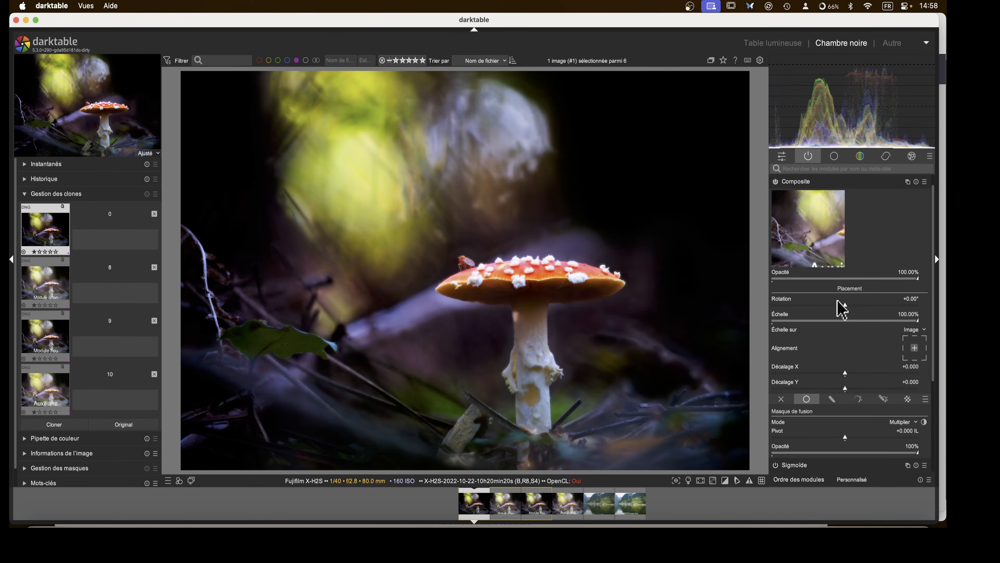
# Set the Composite blending Pivot to +0.229 IL and the blending opacity to 54%, and collapse the module
pyautogui.scroll(-5, 829, 372)
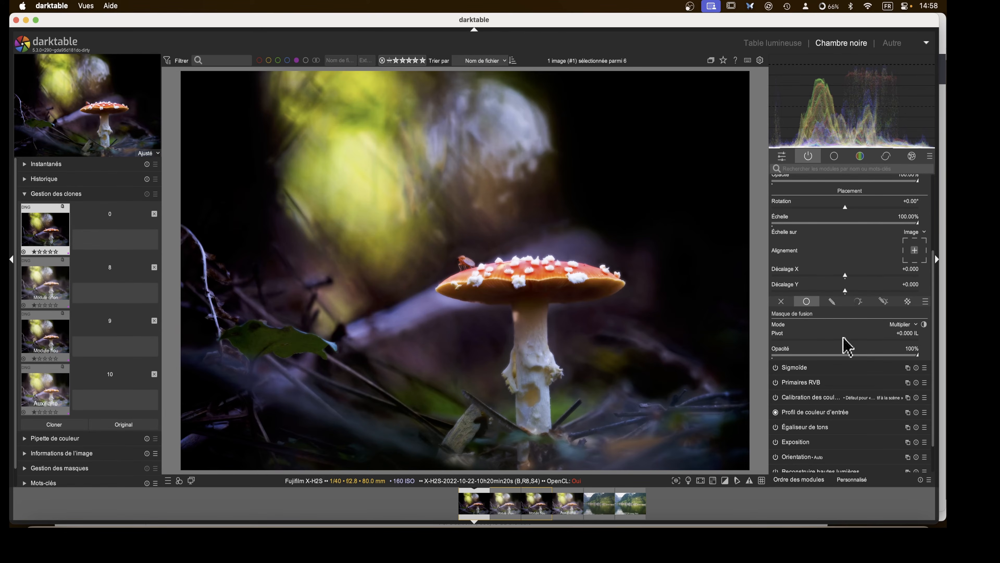
pyautogui.moveTo(848, 344)
pyautogui.mouseDown()
pyautogui.moveTo(884, 346)
pyautogui.moveTo(838, 342)
pyautogui.moveTo(859, 346)
pyautogui.moveTo(838, 345)
pyautogui.moveTo(848, 347)
pyautogui.mouseUp()
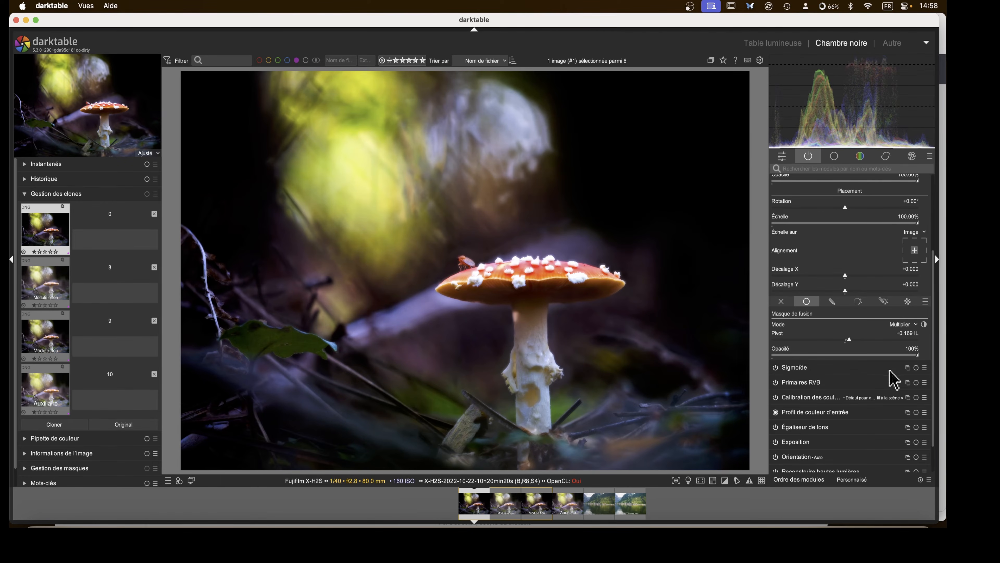
pyautogui.click(851, 346)
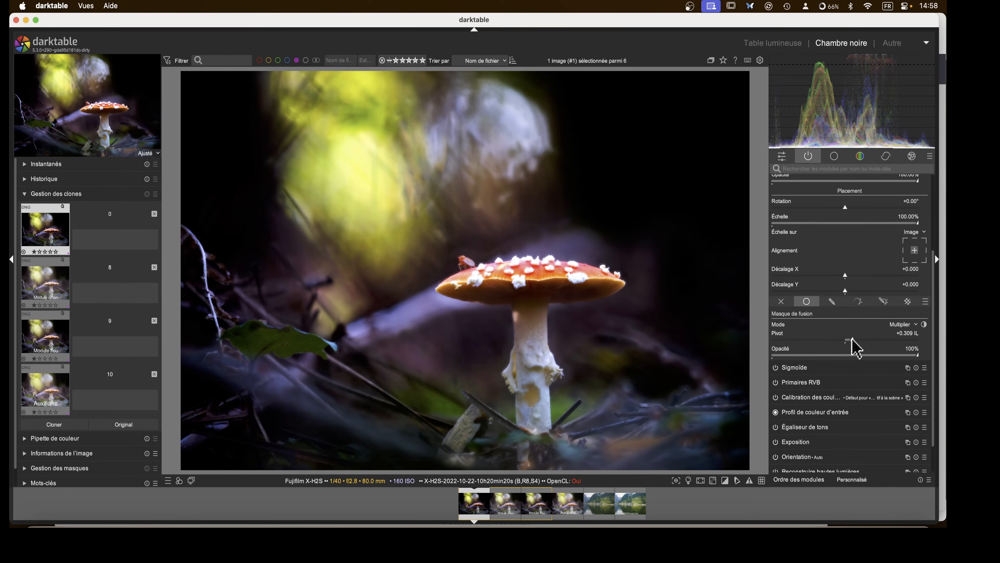
pyautogui.moveTo(911, 354)
pyautogui.mouseDown()
pyautogui.moveTo(817, 354)
pyautogui.moveTo(920, 363)
pyautogui.moveTo(837, 370)
pyautogui.moveTo(880, 371)
pyautogui.moveTo(822, 360)
pyautogui.mouseUp()
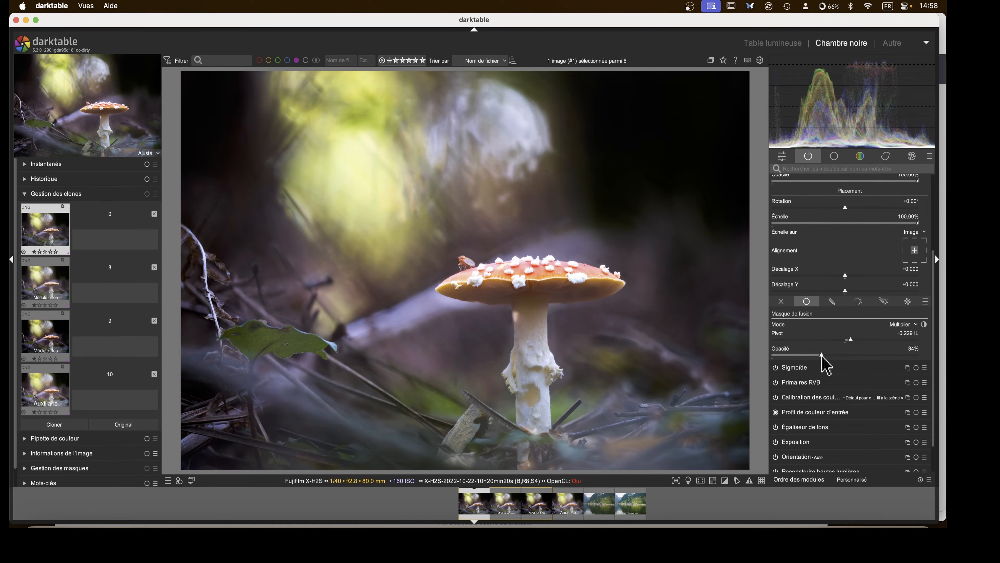
pyautogui.moveTo(822, 354); pyautogui.dragTo(851, 357)
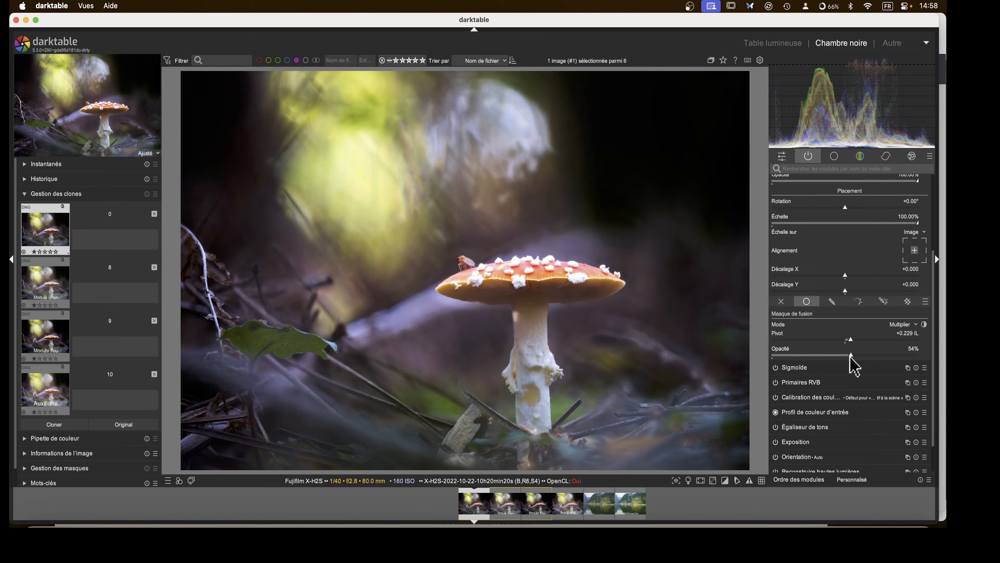
pyautogui.scroll(3, 831, 275)
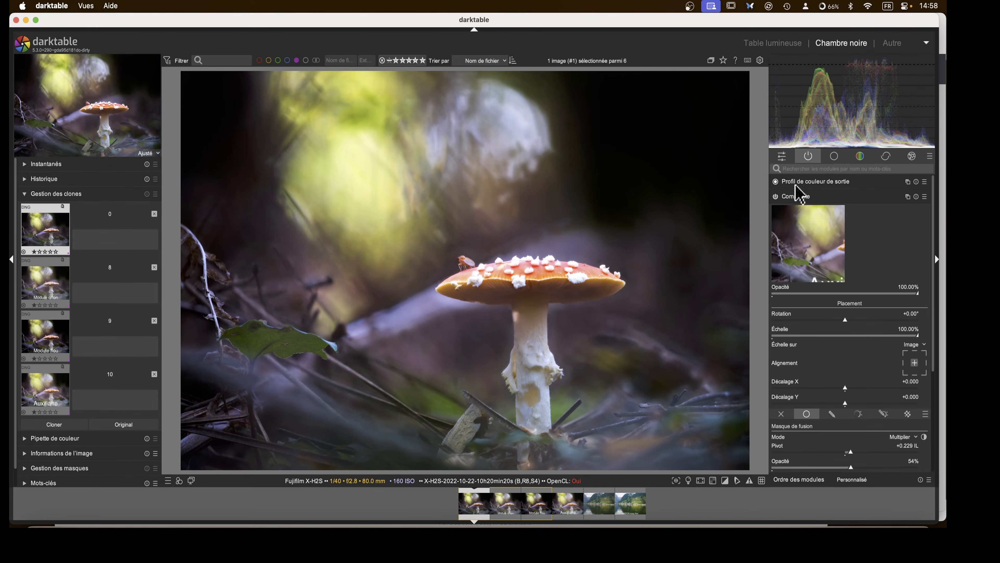
pyautogui.click(797, 197)
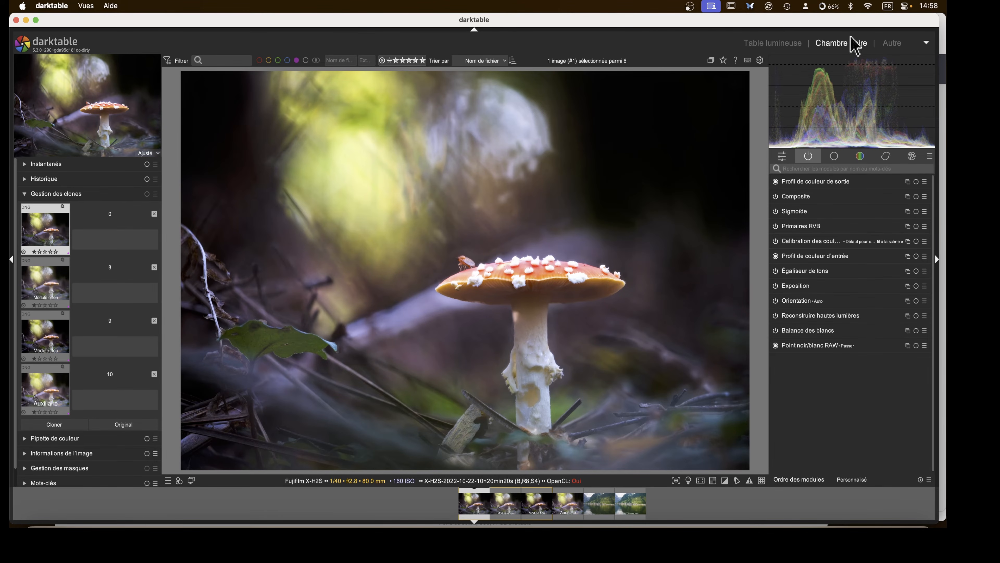
# Reopen the original mushroom photo for editing and apply the Version preset to an enabled Filigrane module
pyautogui.click(789, 48)
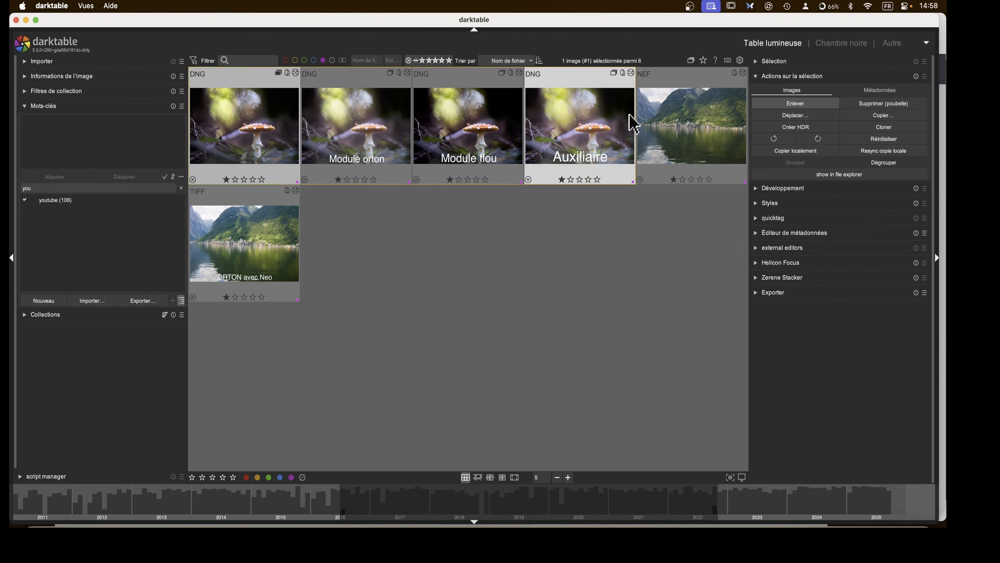
pyautogui.doubleClick(247, 123)
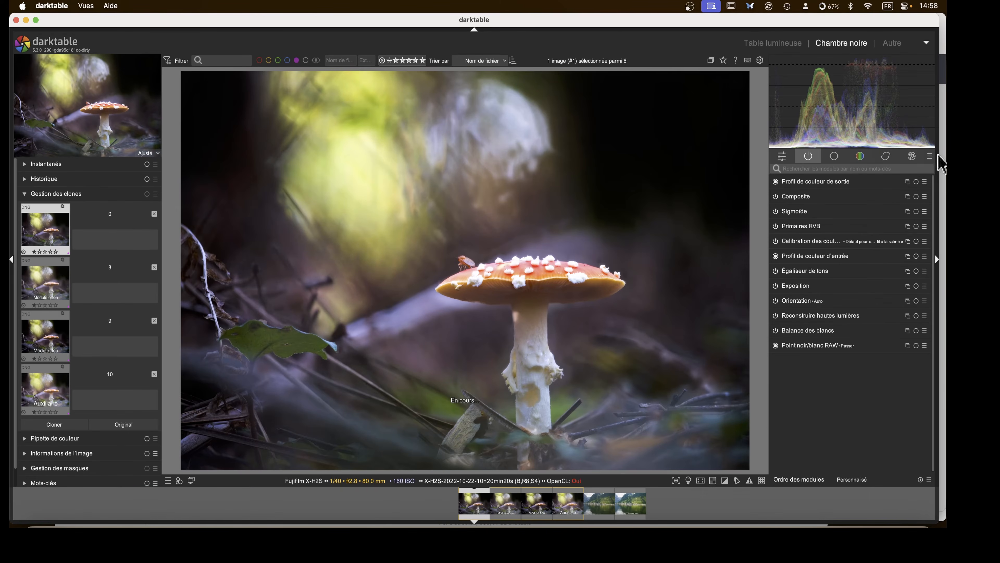
pyautogui.click(912, 156)
pyautogui.click(775, 181)
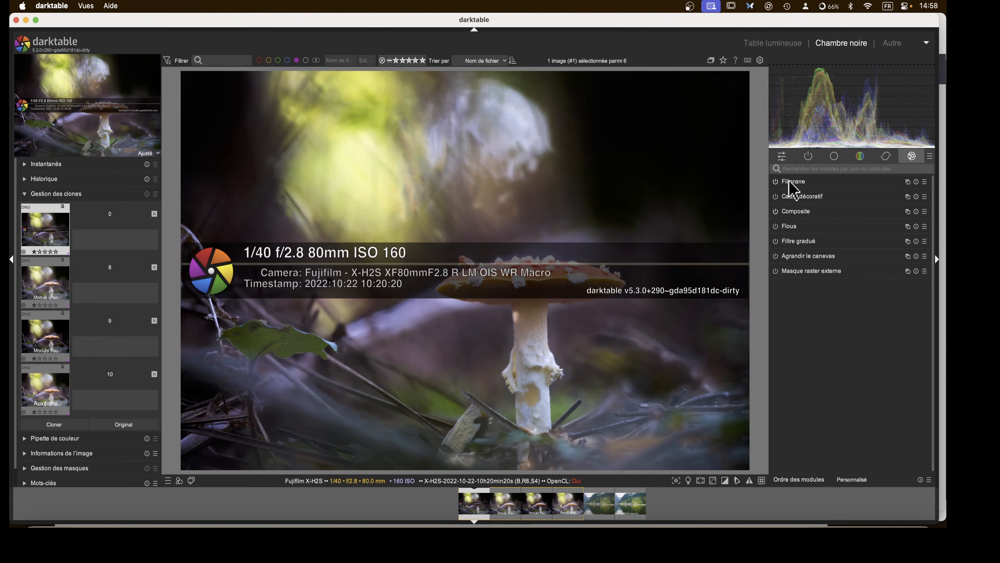
pyautogui.click(924, 182)
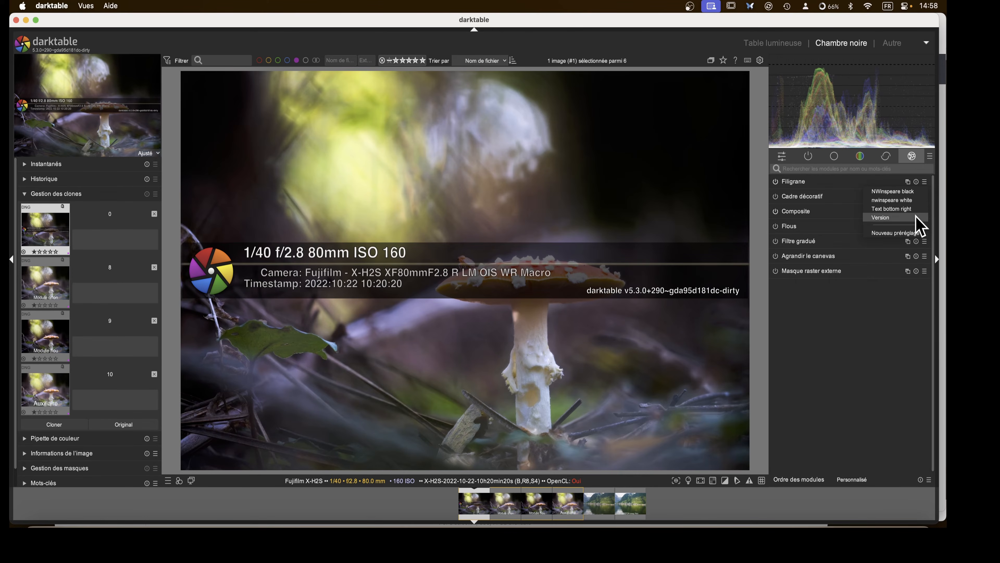
pyautogui.click(915, 224)
pyautogui.click(796, 182)
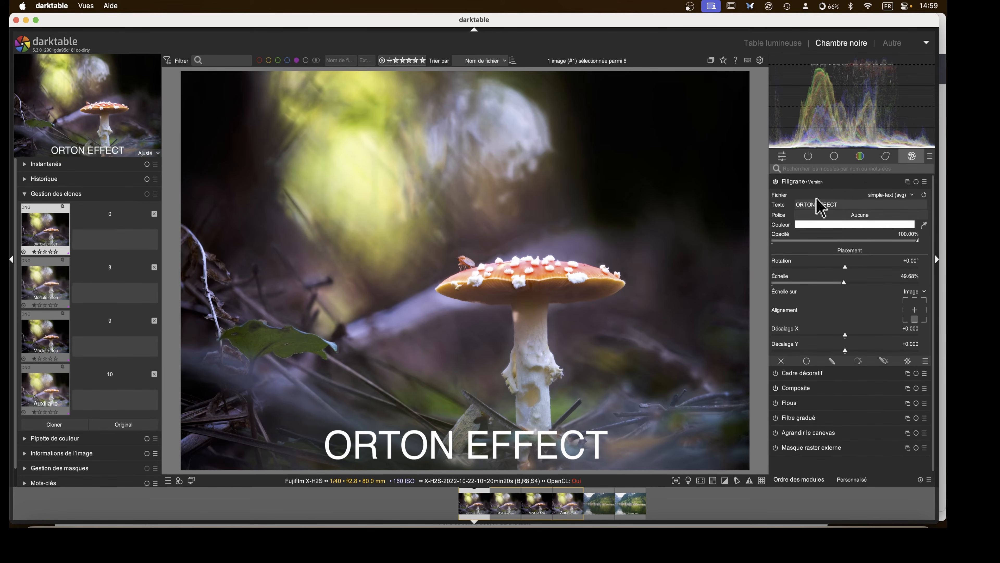
# Replace the Filigrane watermark text with "Composite"
pyautogui.tripleClick(844, 205)
pyautogui.write('C')
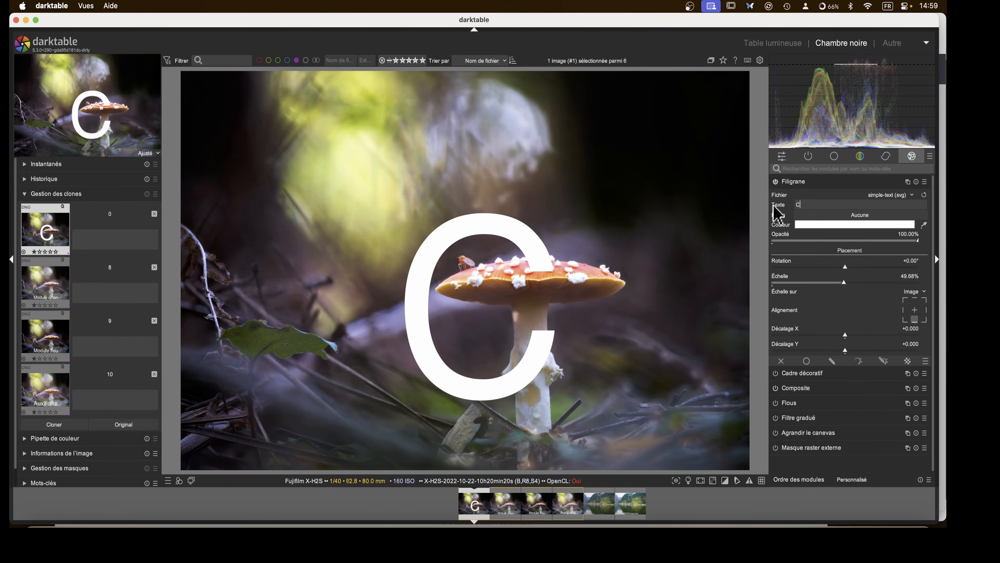
pyautogui.write('omposite')
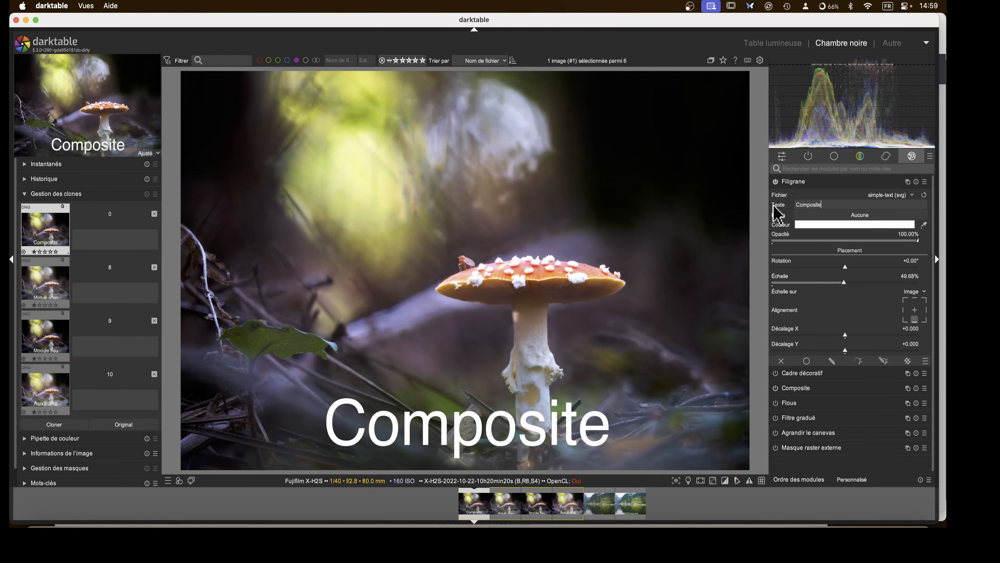
# Return to the image collection and compare the "ORTON avec Neo" and "Composite" mushroom versions in full preview
pyautogui.click(770, 42)
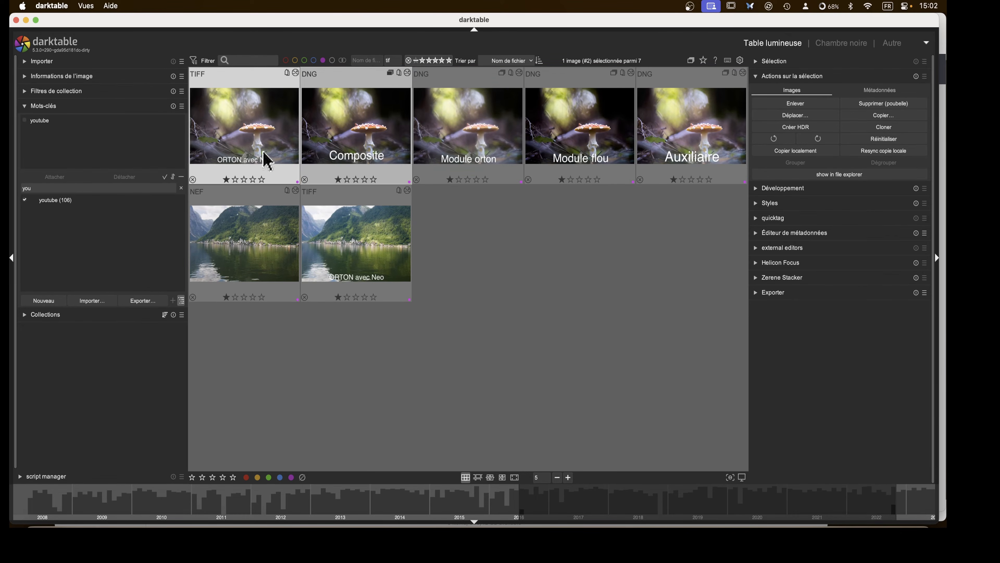
pyautogui.press('w')
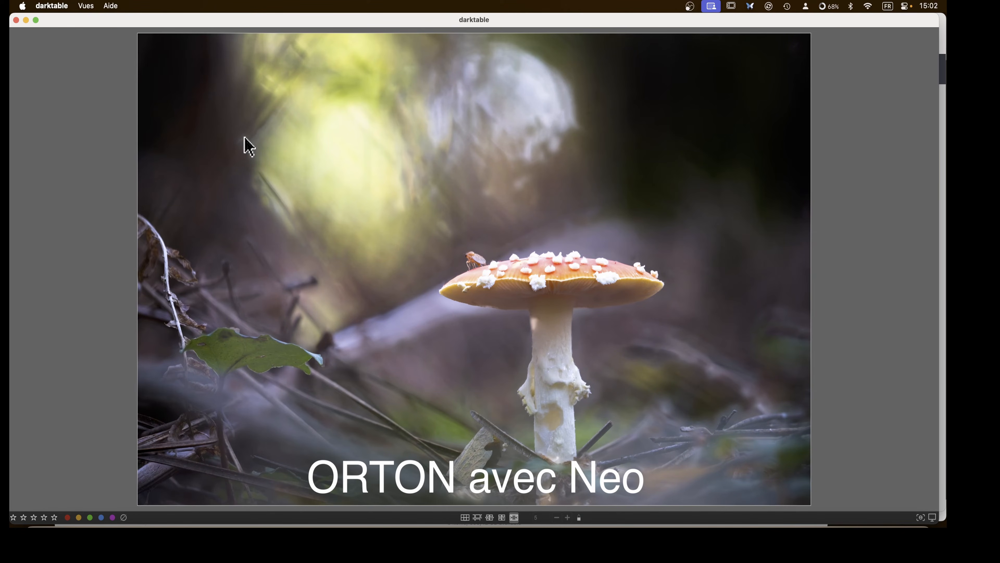
pyautogui.press('Right')
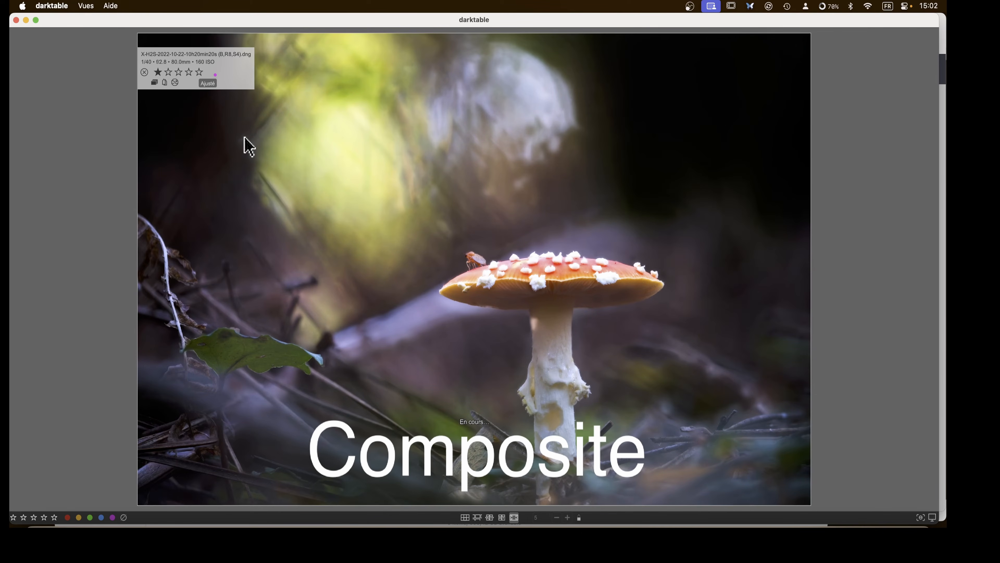
pyautogui.press('Left')
pyautogui.press('Right')
# Compare the "Module orton" mushroom version with the "Composite" version in full preview
pyautogui.press('Right')
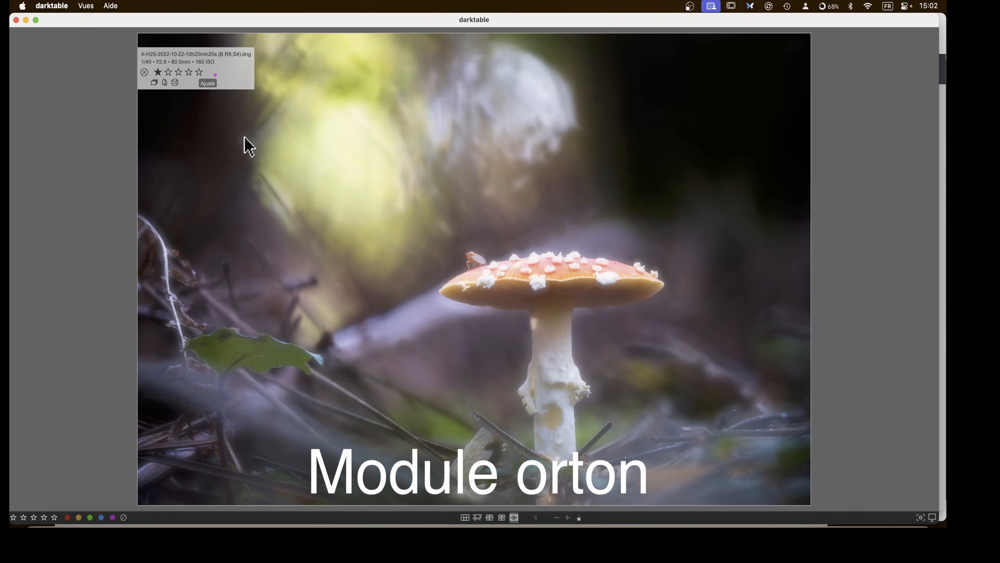
pyautogui.press('Left')
pyautogui.press('Right')
pyautogui.press('Left')
pyautogui.press('Right')
# Compare the "Module flou" mushroom version with the "Composite" version in full preview, and return to the thumbnail grid
pyautogui.press('Right')
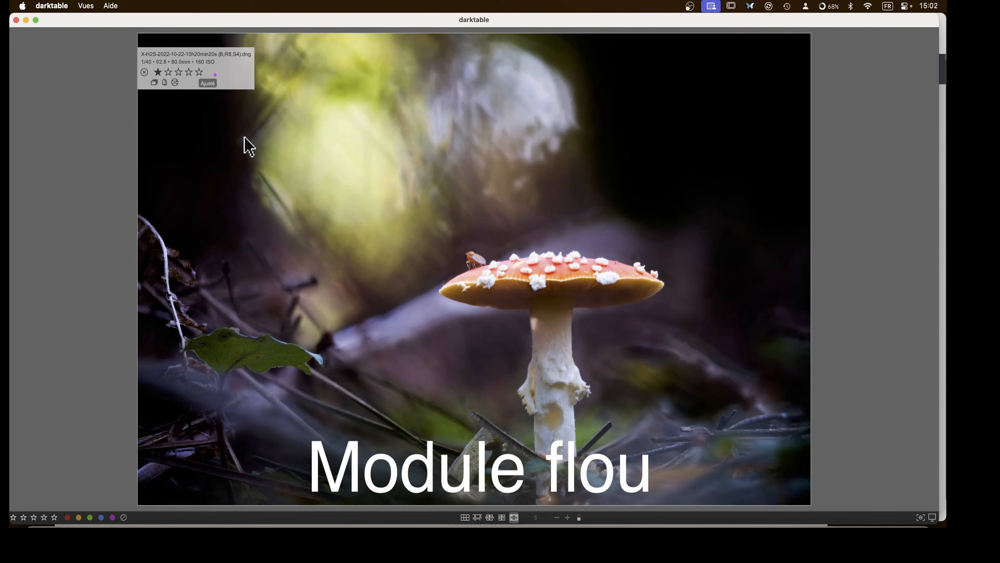
pyautogui.press('Left')
pyautogui.press('Left')
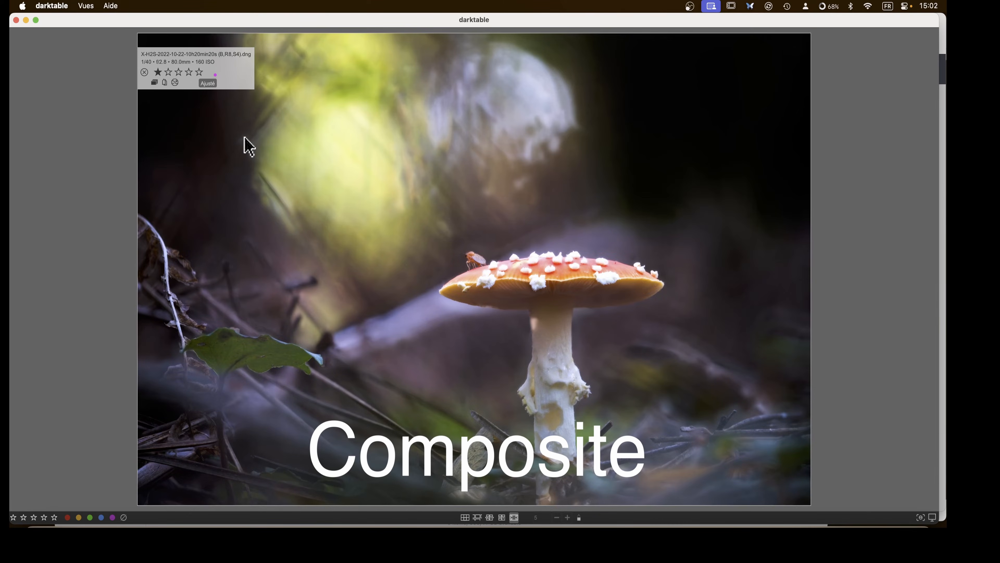
pyautogui.press('Right')
pyautogui.press('Right')
pyautogui.press('Left')
pyautogui.press('Left')
pyautogui.press('Right')
pyautogui.press('Right')
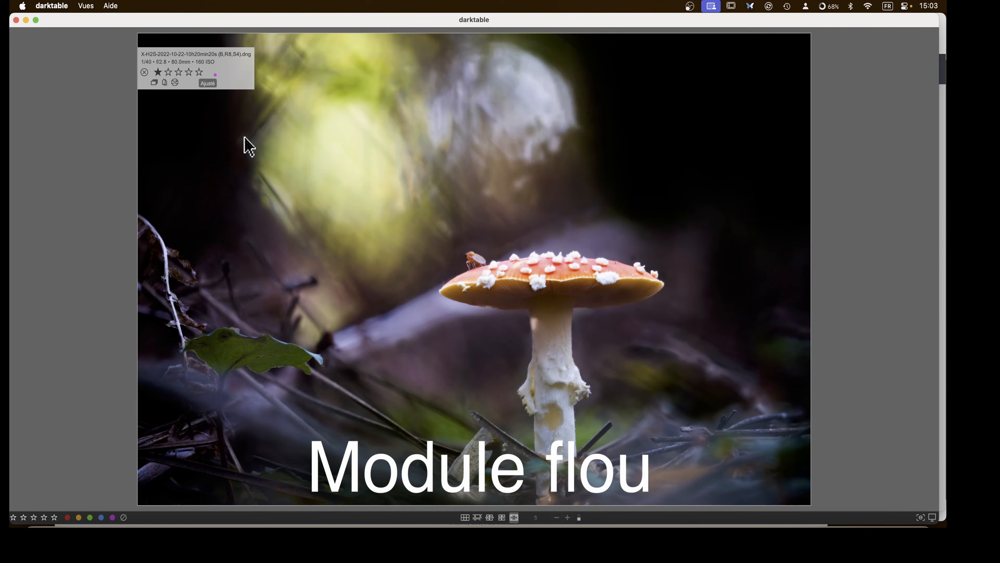
pyautogui.press('f')
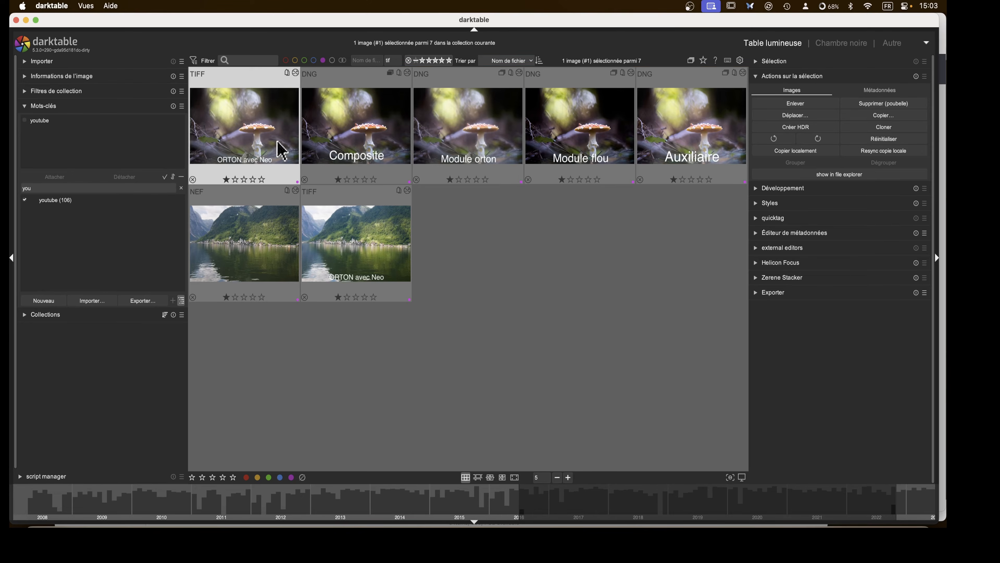
# Open the "Composite" mushroom version for editing and review its active, technical and correction module groups
pyautogui.doubleClick(328, 141)
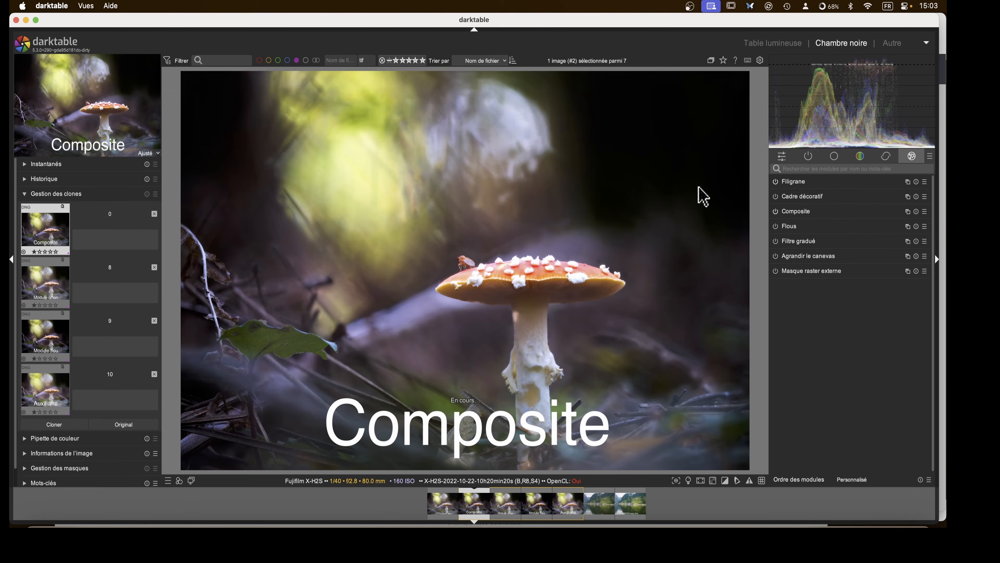
pyautogui.click(804, 154)
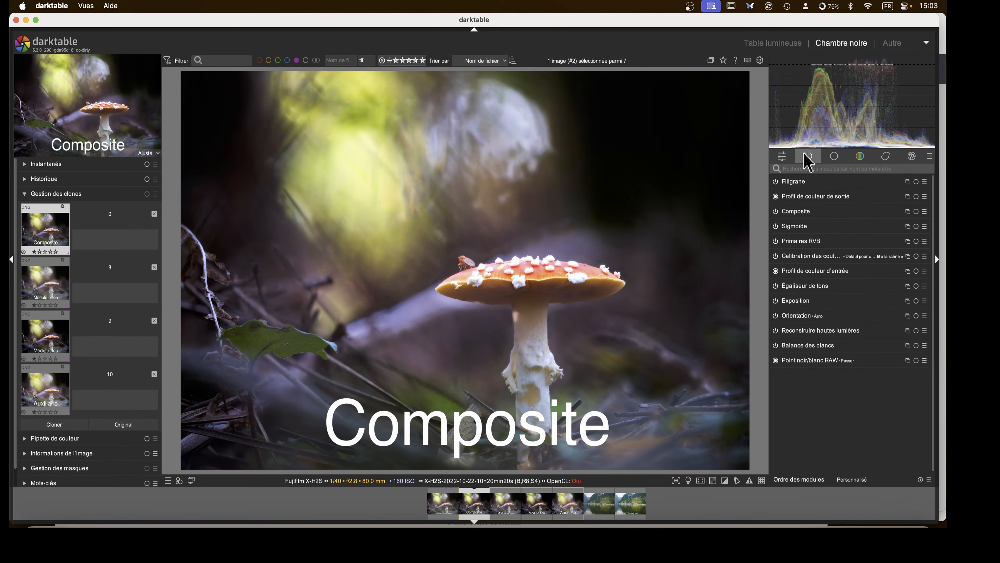
pyautogui.click(891, 159)
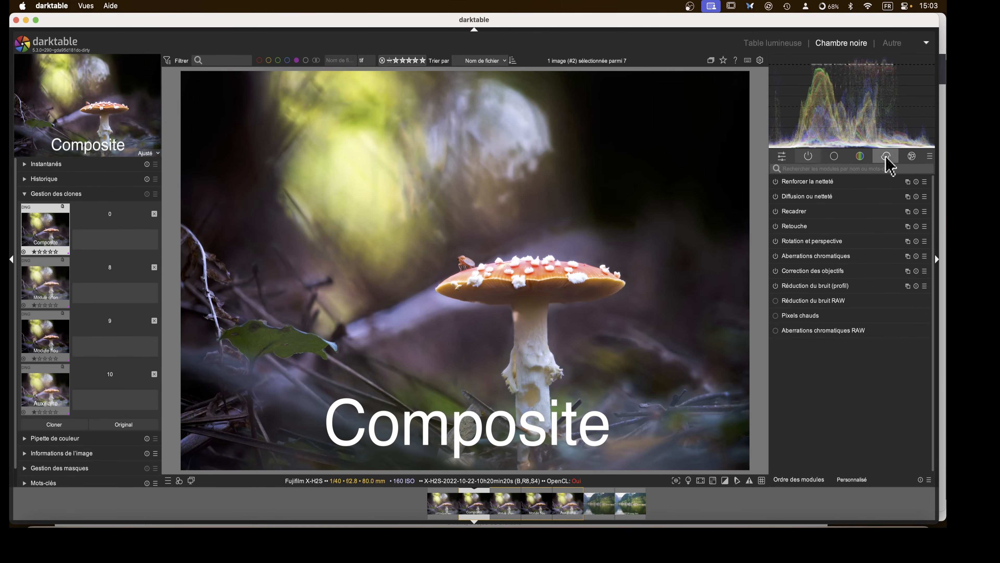
pyautogui.click(810, 158)
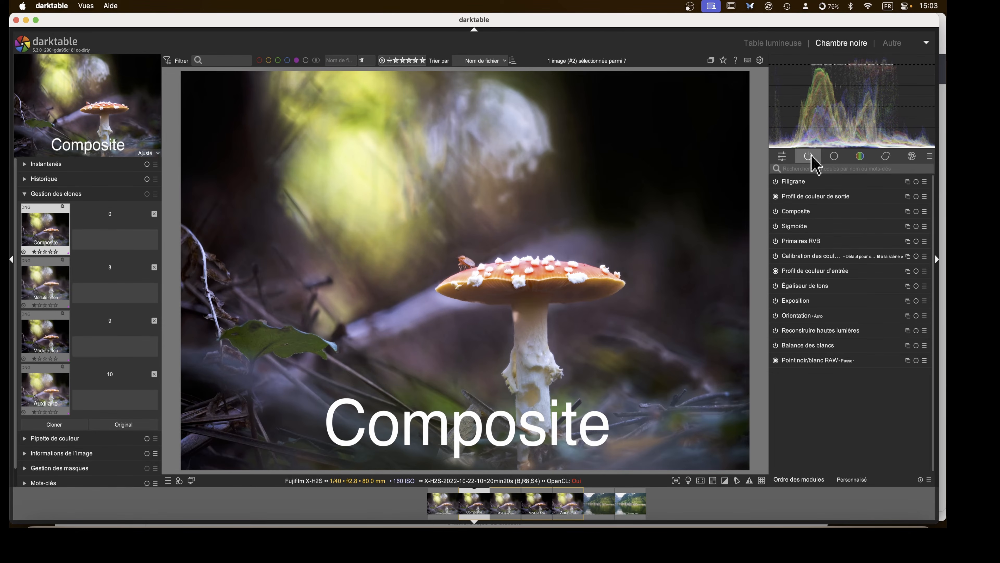
pyautogui.click(839, 157)
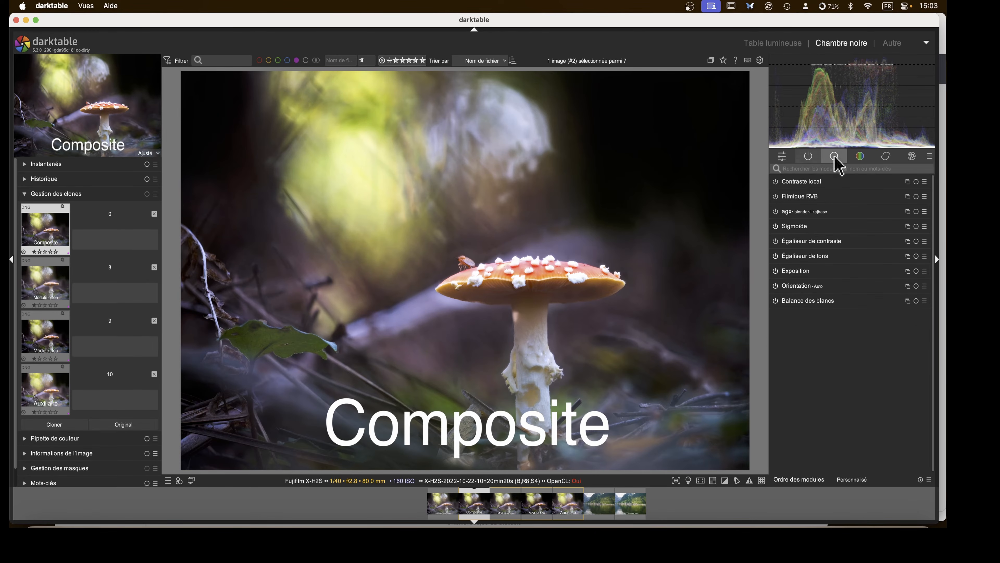
pyautogui.click(807, 155)
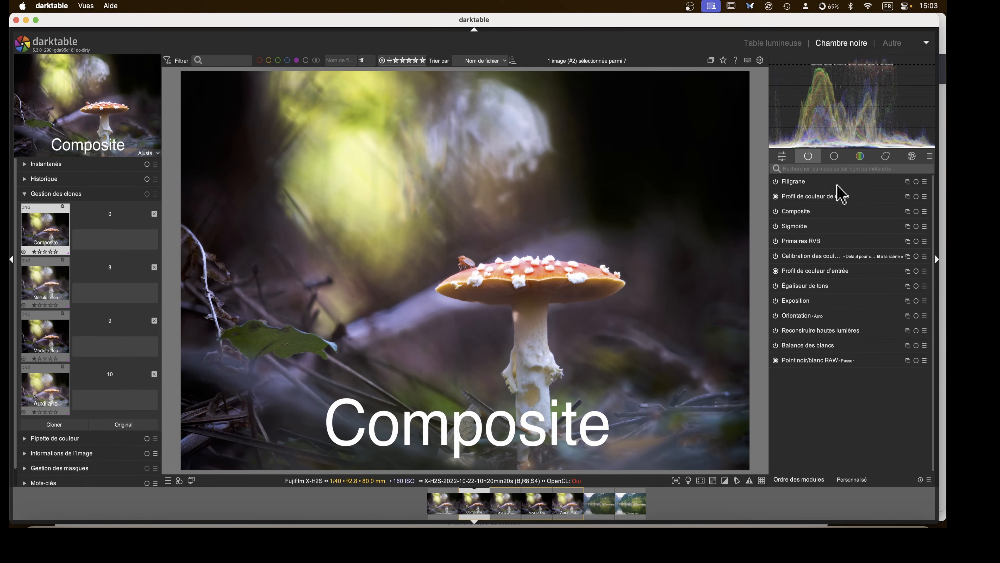
pyautogui.click(836, 157)
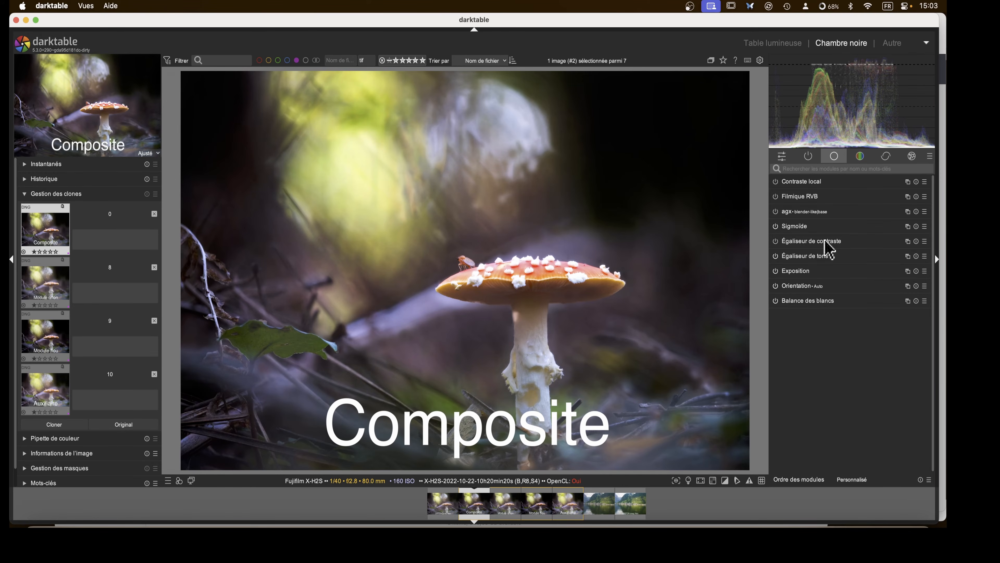
# Crop the Composite version tightly around the mushroom with Recadrer, trimming the upper edge and both sides
pyautogui.click(895, 157)
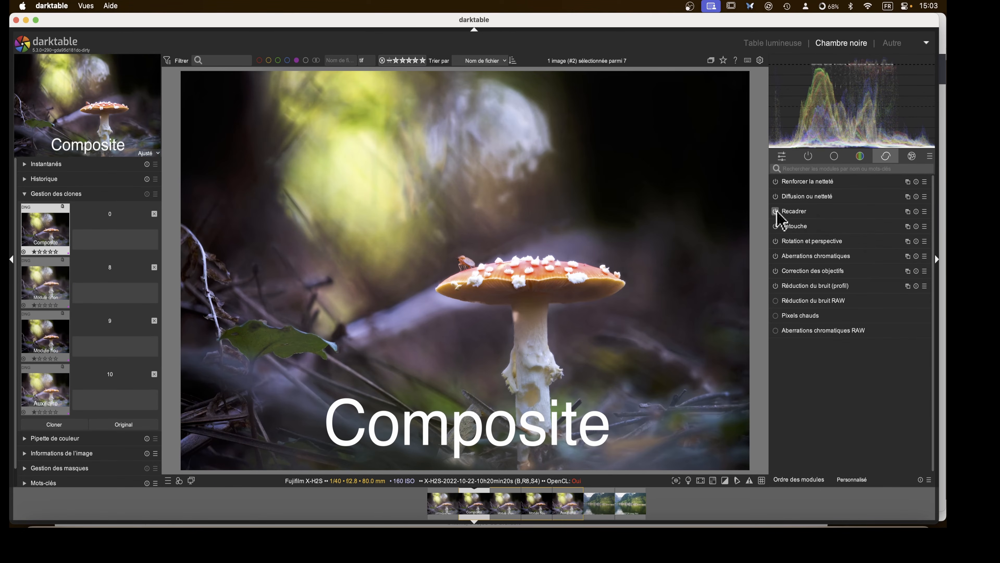
pyautogui.click(795, 213)
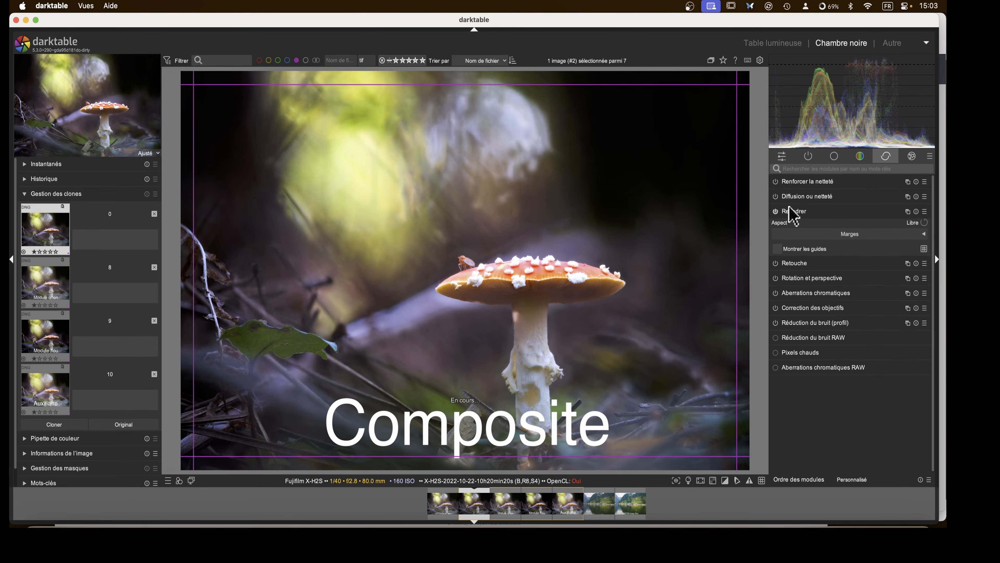
pyautogui.moveTo(738, 87); pyautogui.dragTo(641, 163)
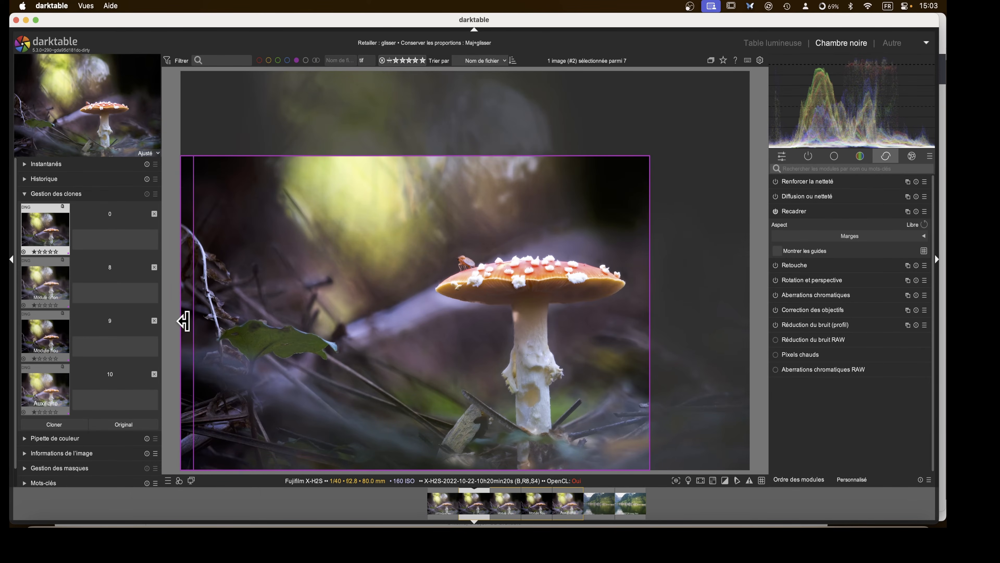
pyautogui.moveTo(183, 320); pyautogui.dragTo(334, 334)
pyautogui.press('c')
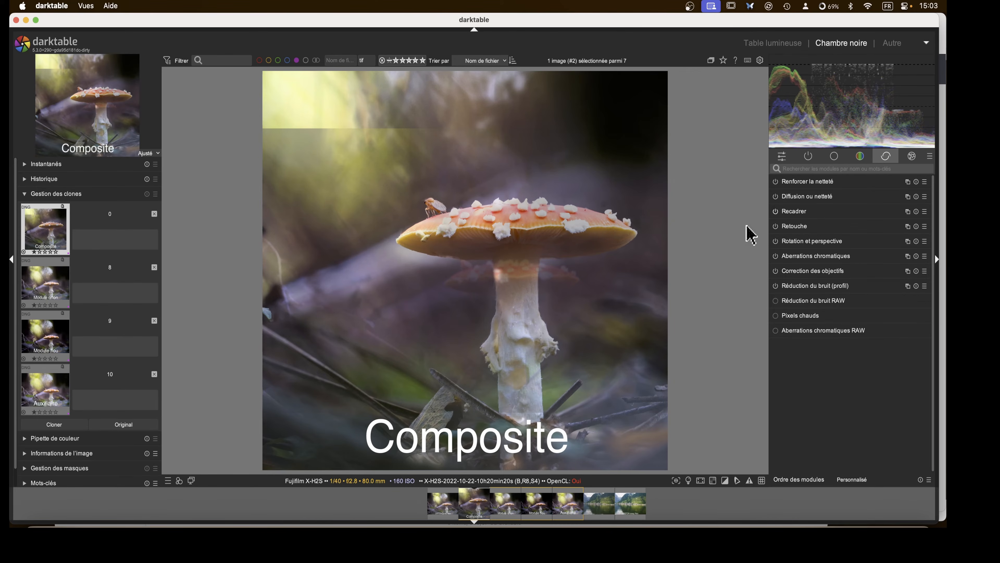
# Move Recadrer above Filigrane in the active module order, and reset its crop to the full image
pyautogui.click(808, 157)
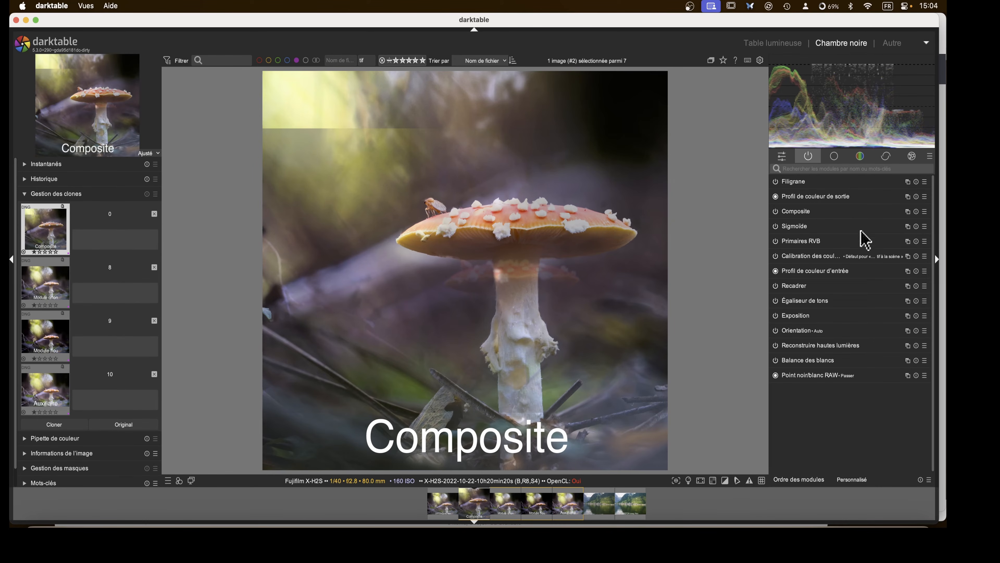
pyautogui.moveTo(803, 287); pyautogui.dragTo(805, 191)
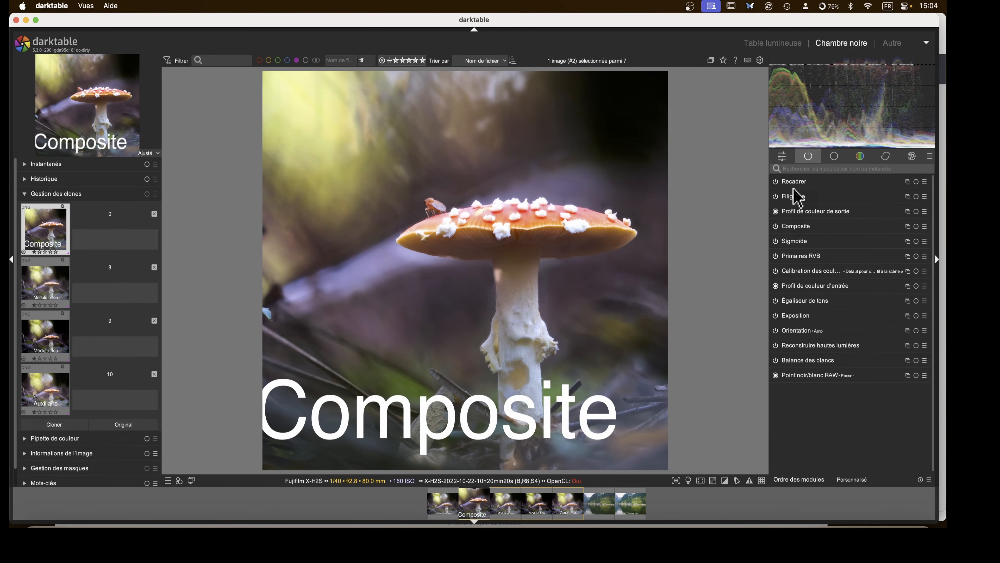
pyautogui.click(798, 182)
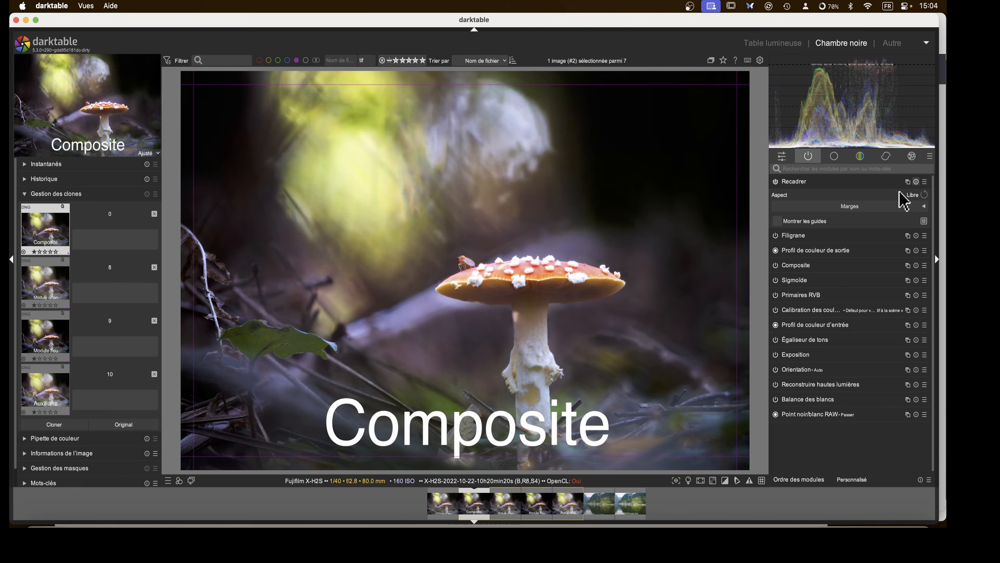
pyautogui.click(798, 182)
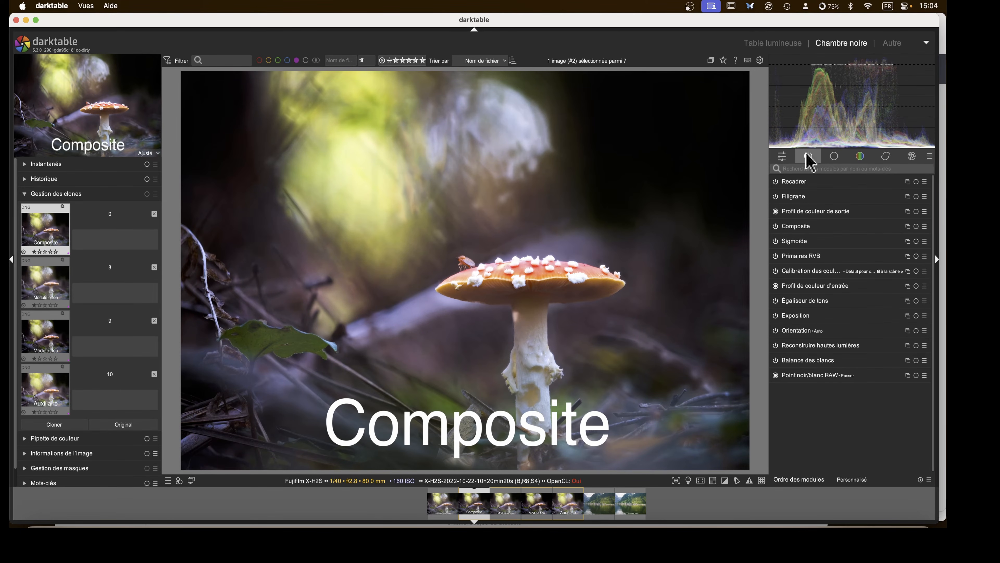
pyautogui.click(912, 157)
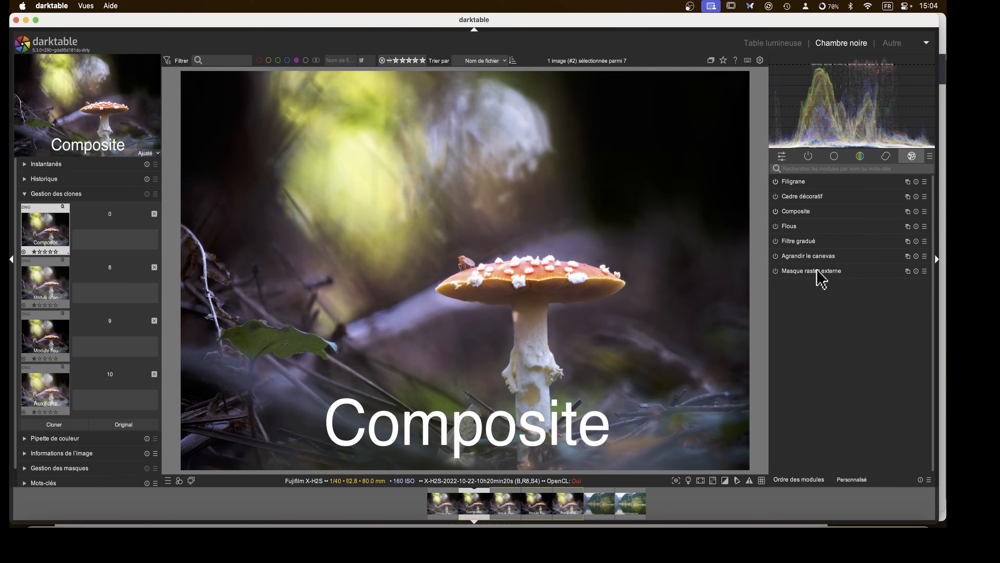
pyautogui.click(809, 156)
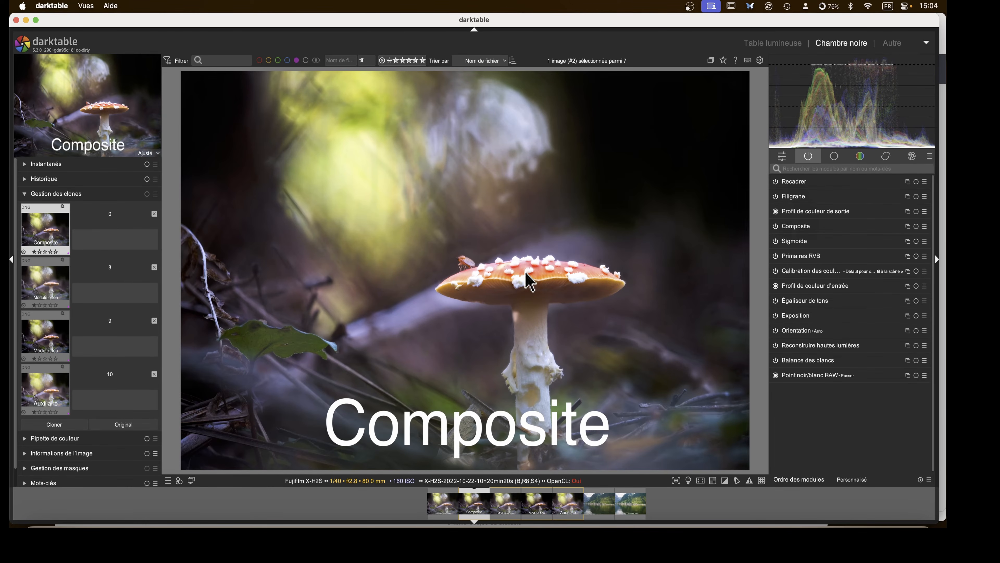
# Return to the thumbnail grid, open the lake landscape NEF for editing, and create a clone of it
pyautogui.press('l')
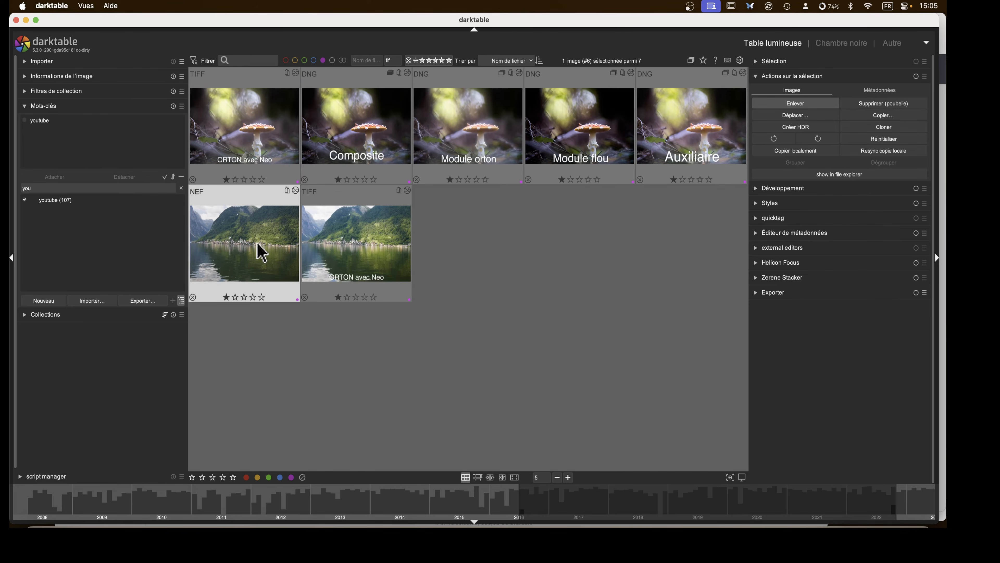
pyautogui.doubleClick(260, 251)
pyautogui.click(47, 262)
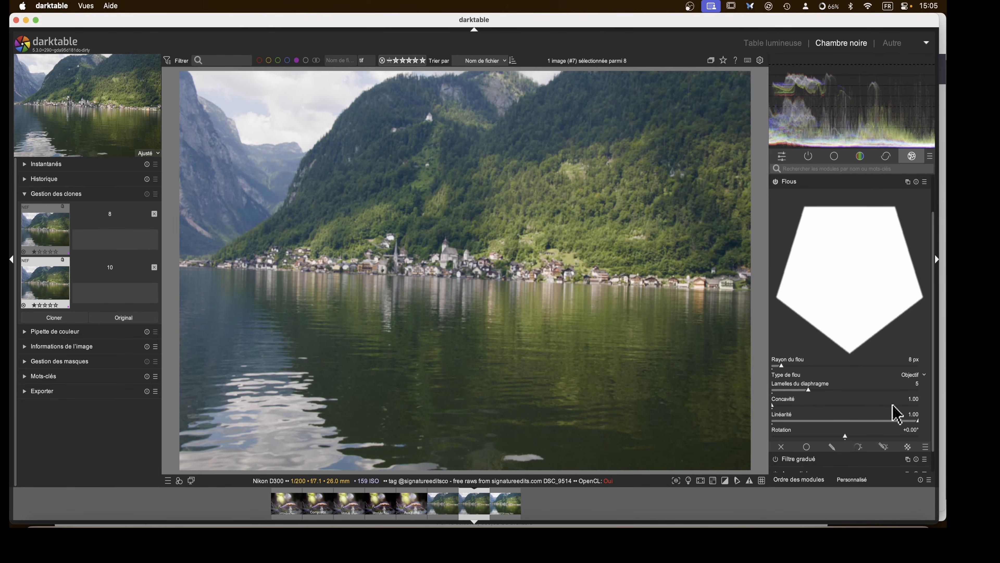
# Set the Flous blur type to Gaussien and its blur radius to 27 px on the lake clone
pyautogui.click(916, 376)
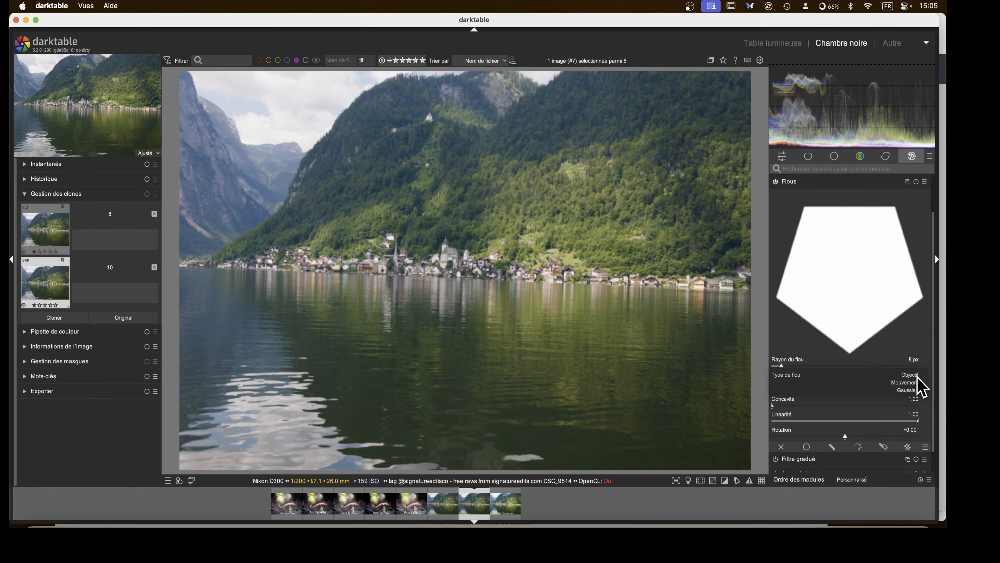
pyautogui.click(910, 392)
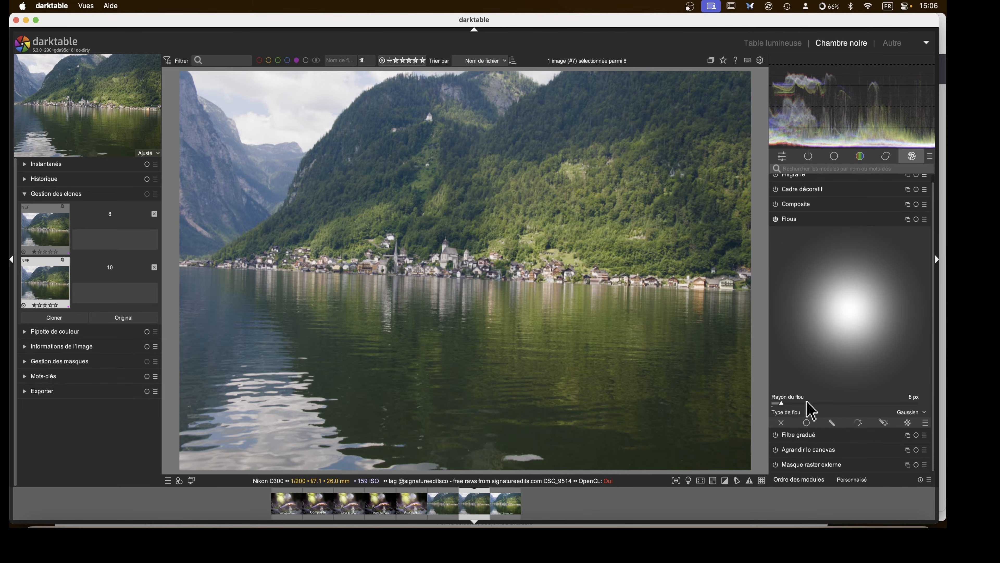
pyautogui.moveTo(806, 403); pyautogui.dragTo(827, 403)
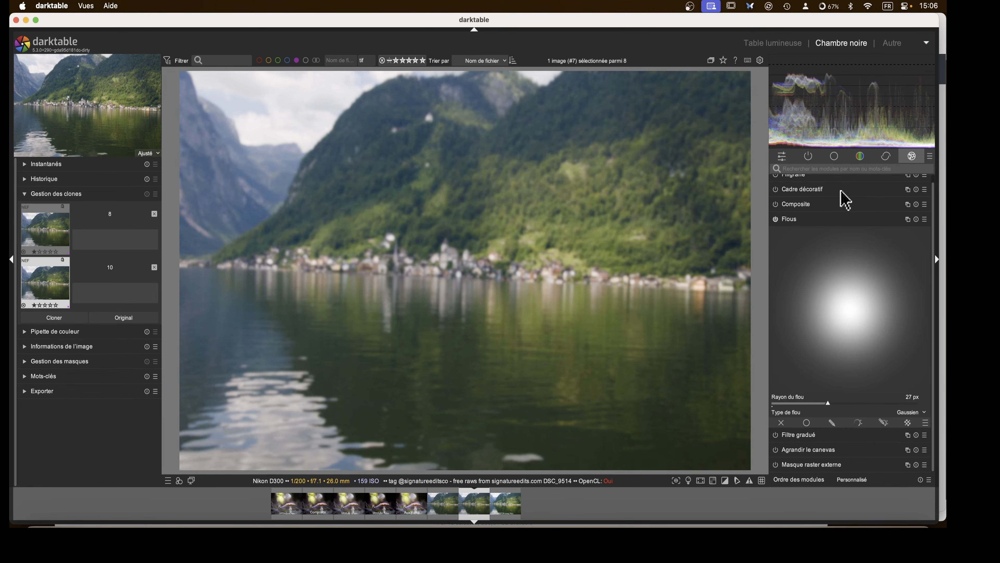
pyautogui.scroll(1, 806, 234)
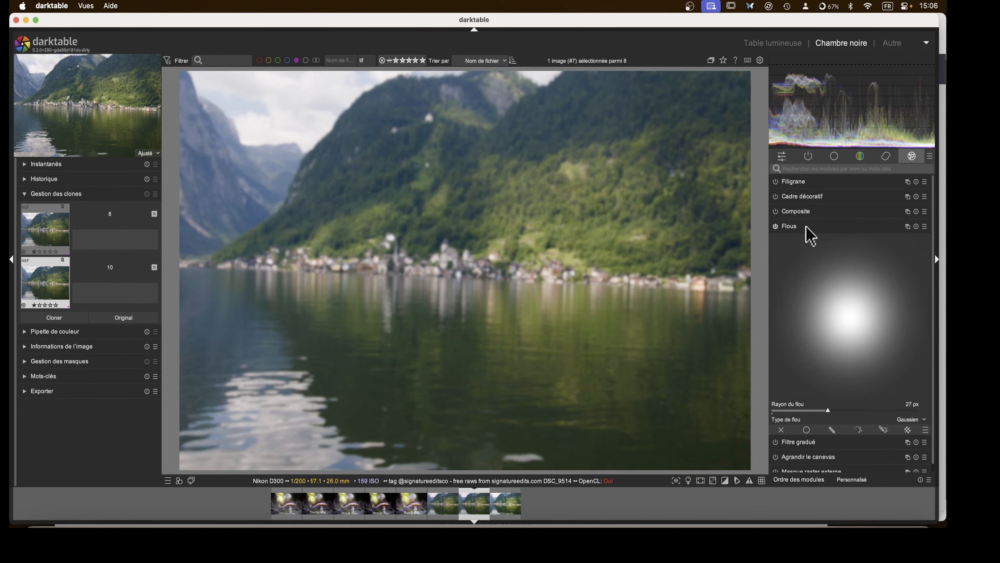
pyautogui.scroll(-1, 859, 322)
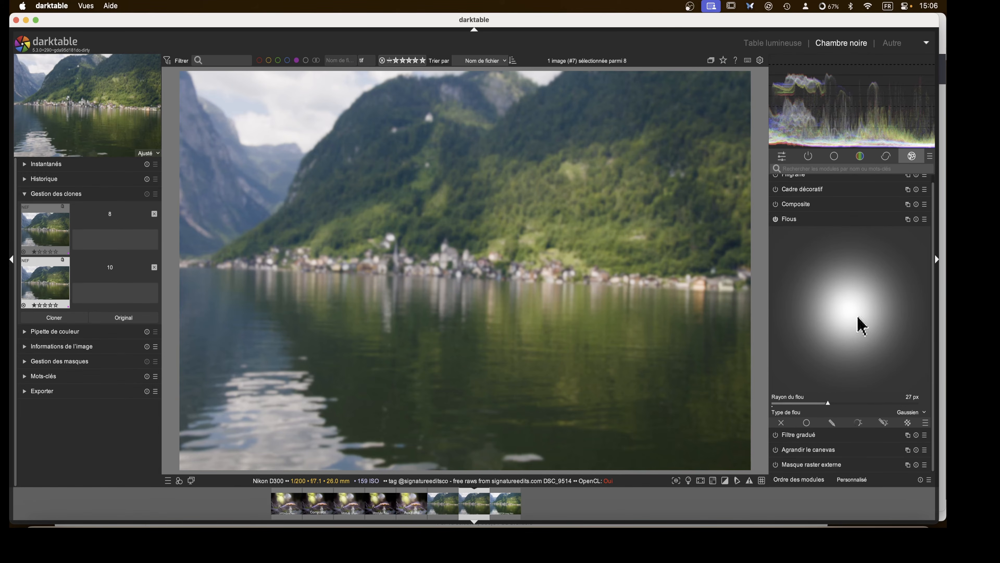
# Blend Flous uniformly in Multiplier mode with the pivot at about +2.621 IL and opacity at 76%, and collapse the module
pyautogui.click(806, 421)
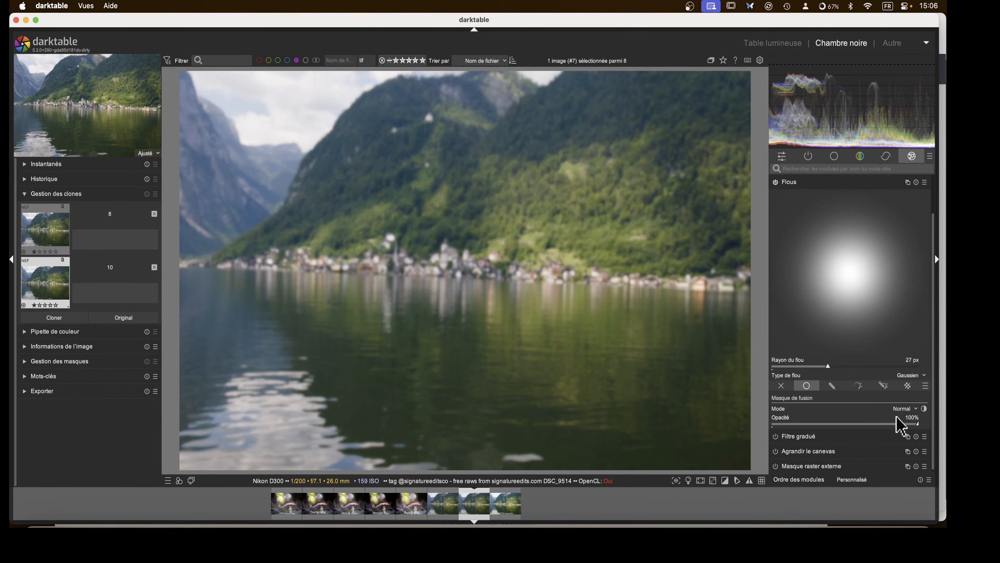
pyautogui.click(906, 415)
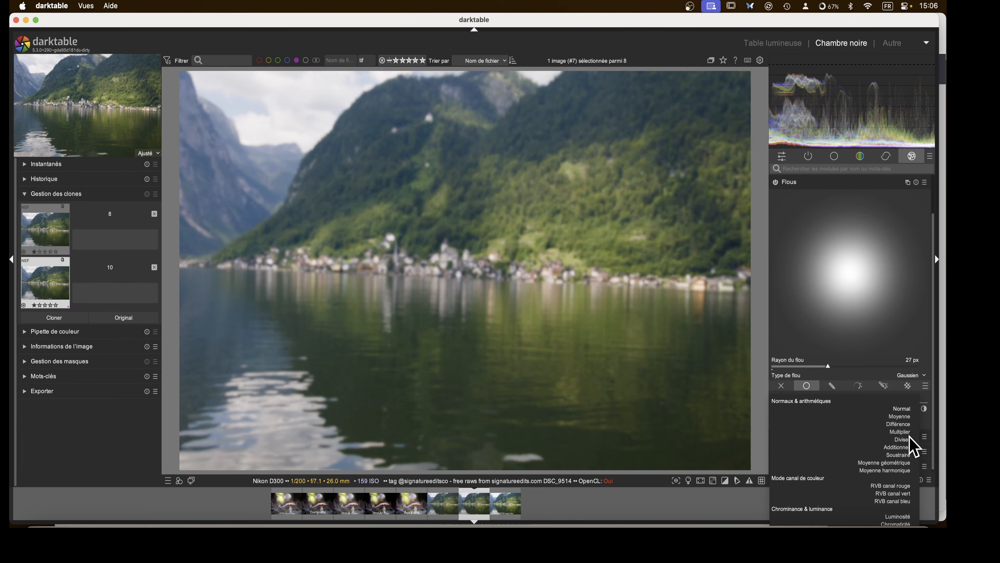
pyautogui.click(902, 432)
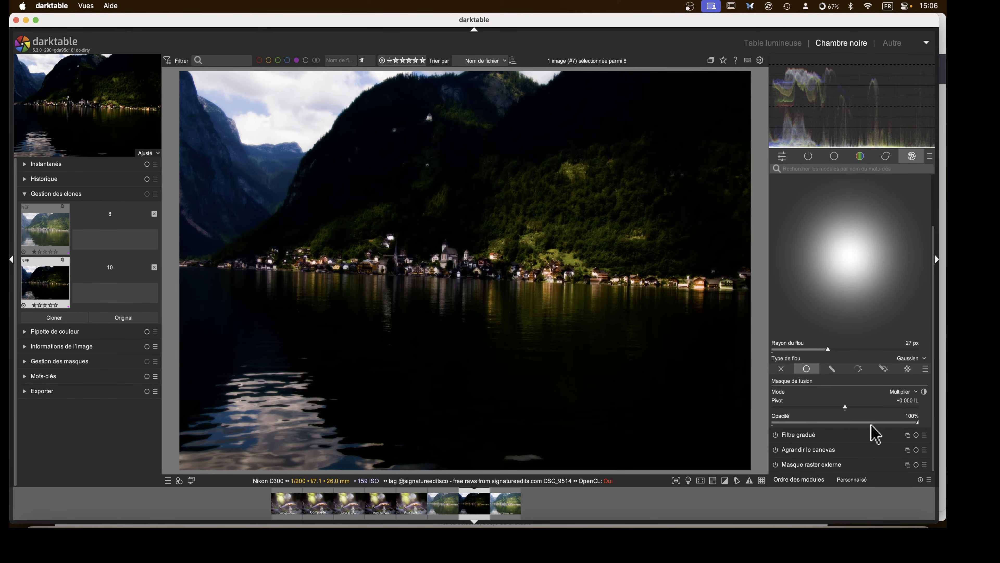
pyautogui.moveTo(848, 409); pyautogui.dragTo(909, 409)
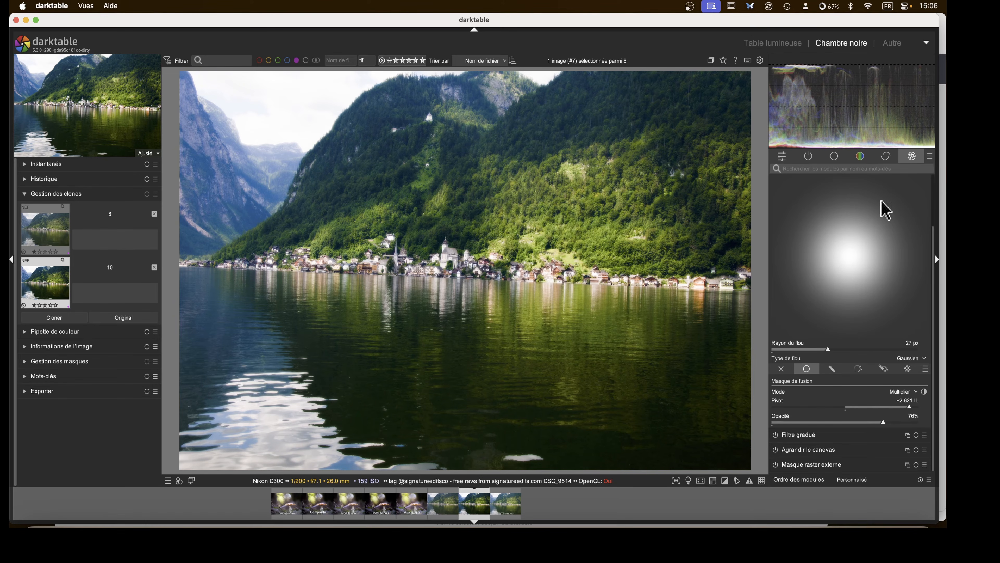
pyautogui.scroll(3, 886, 211)
pyautogui.click(792, 226)
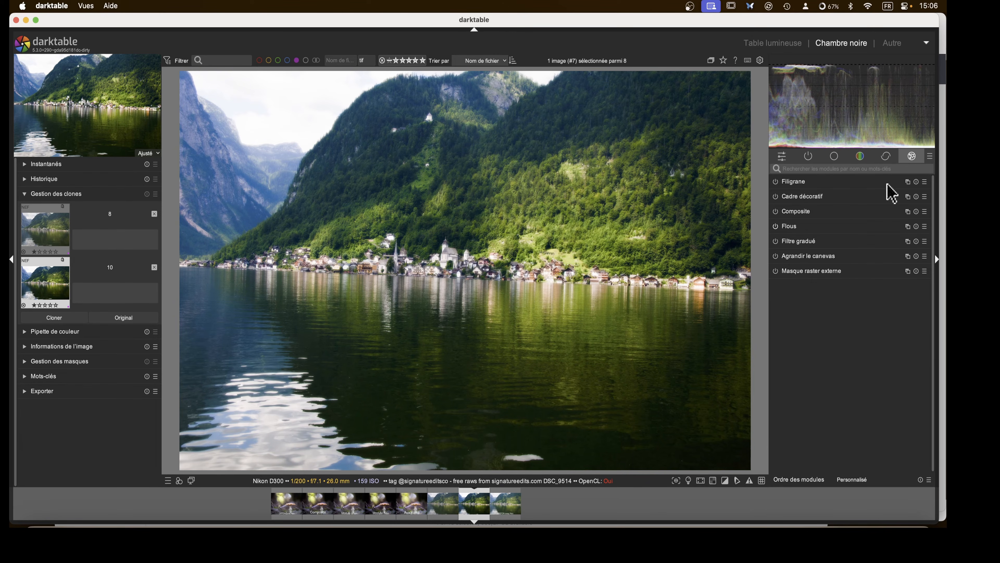
# Apply the Version preset of Filigrane to the clone and change the watermark text to "Module flou"
pyautogui.click(923, 182)
pyautogui.click(911, 225)
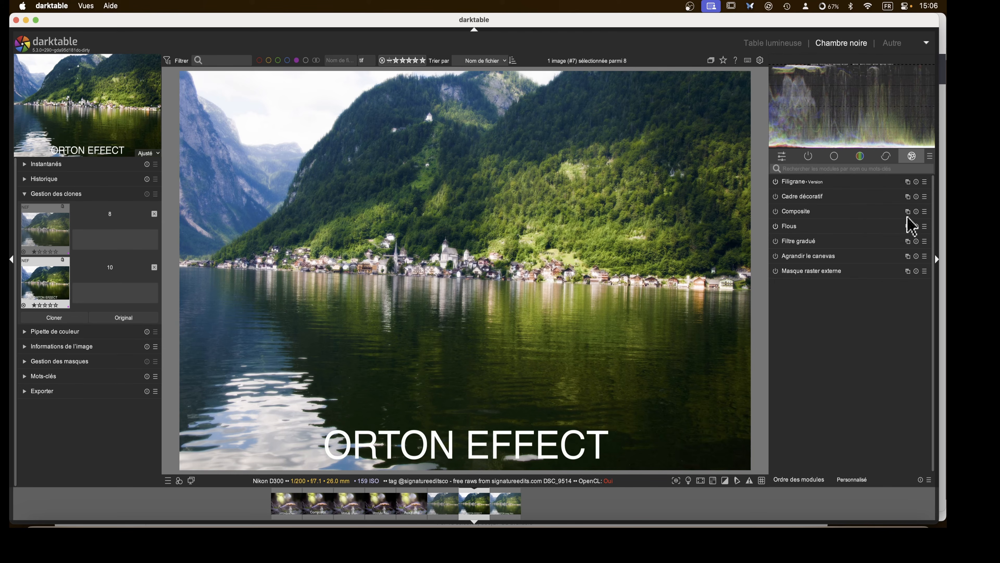
pyautogui.click(811, 183)
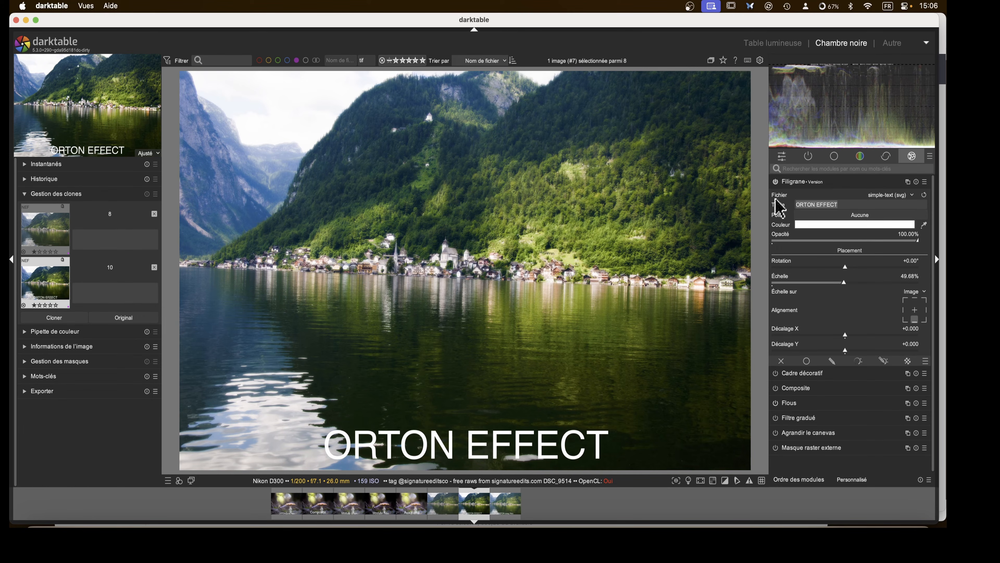
pyautogui.write('Module')
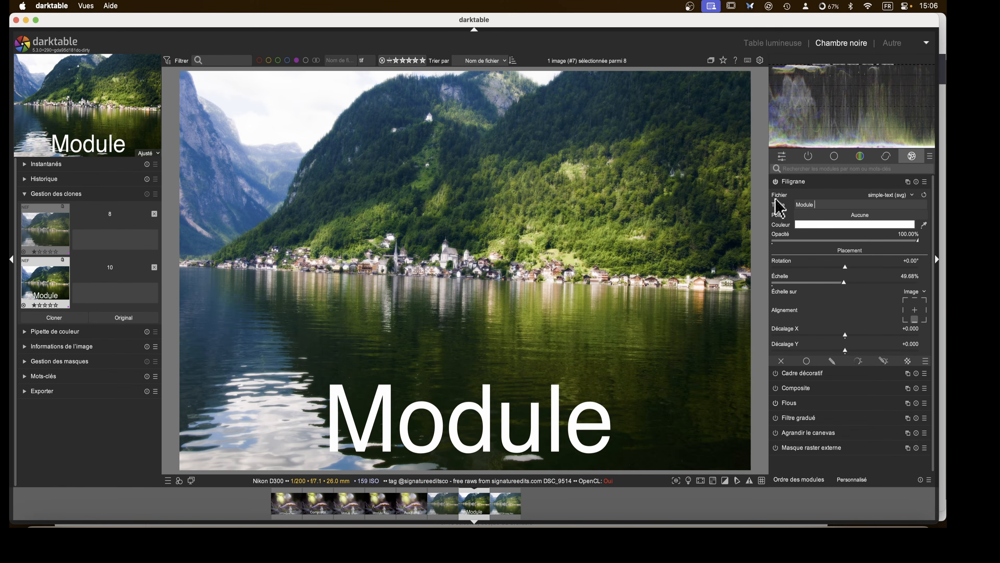
pyautogui.write(' flou')
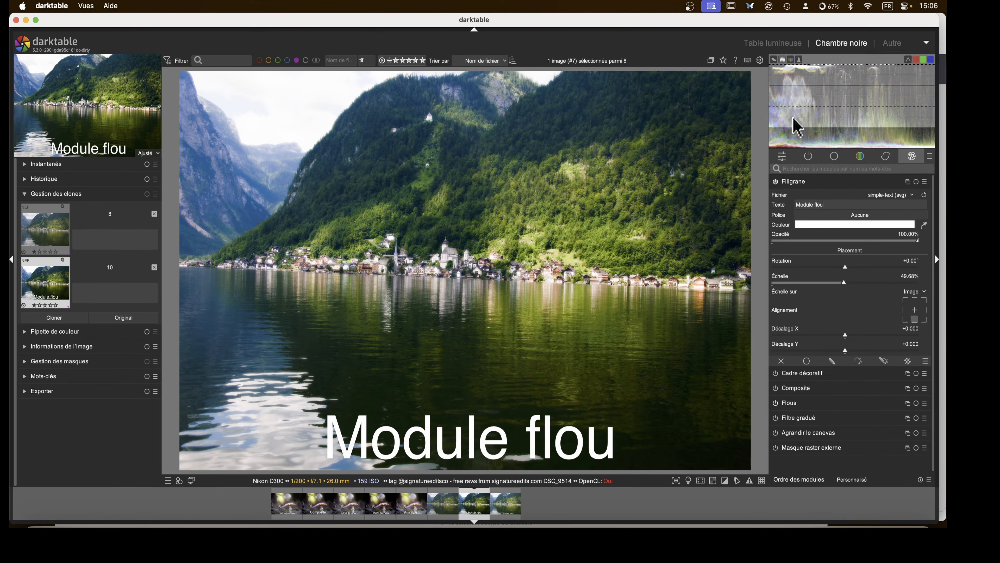
# Switch back to the unlabelled original lake version and create another clone from it
pyautogui.click(808, 156)
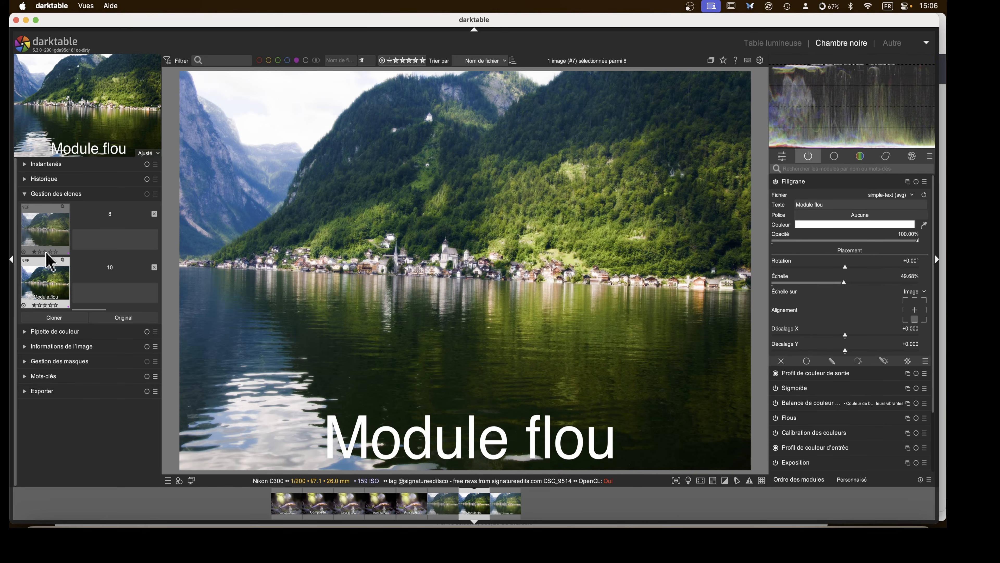
pyautogui.click(58, 236)
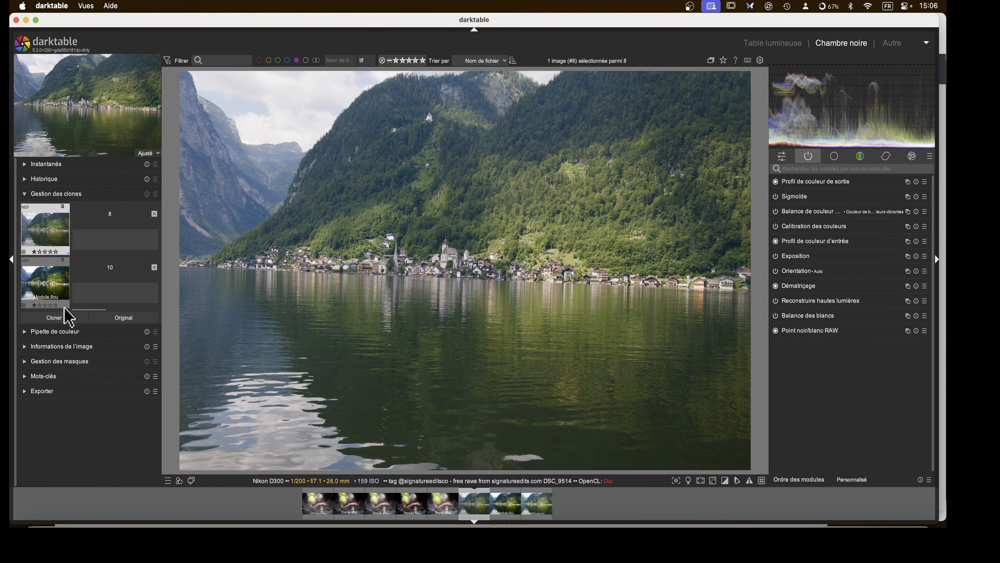
pyautogui.click(59, 318)
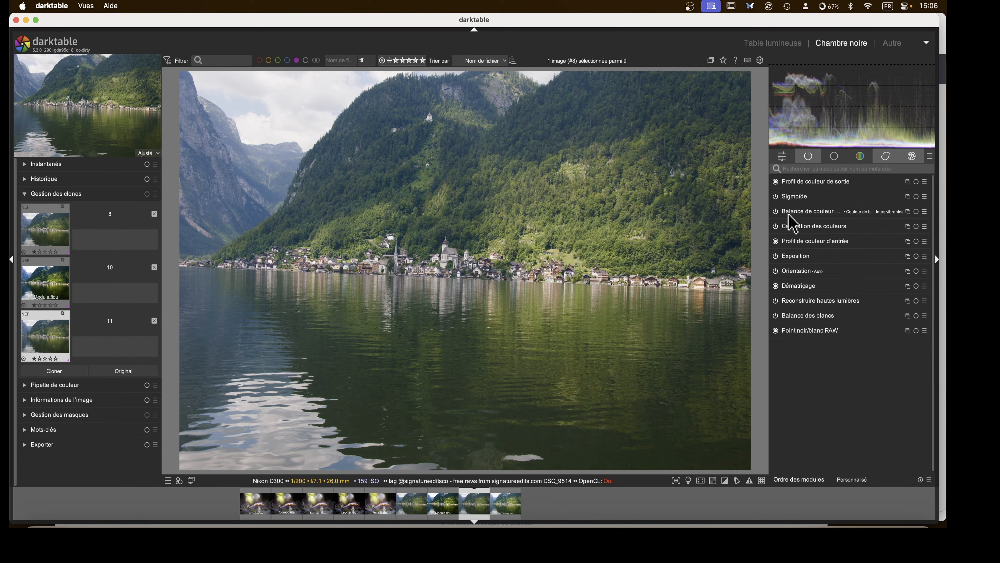
# Enable Flous on the new lake clone with the Gaussien blur type and a radius of 27 px
pyautogui.click(894, 169)
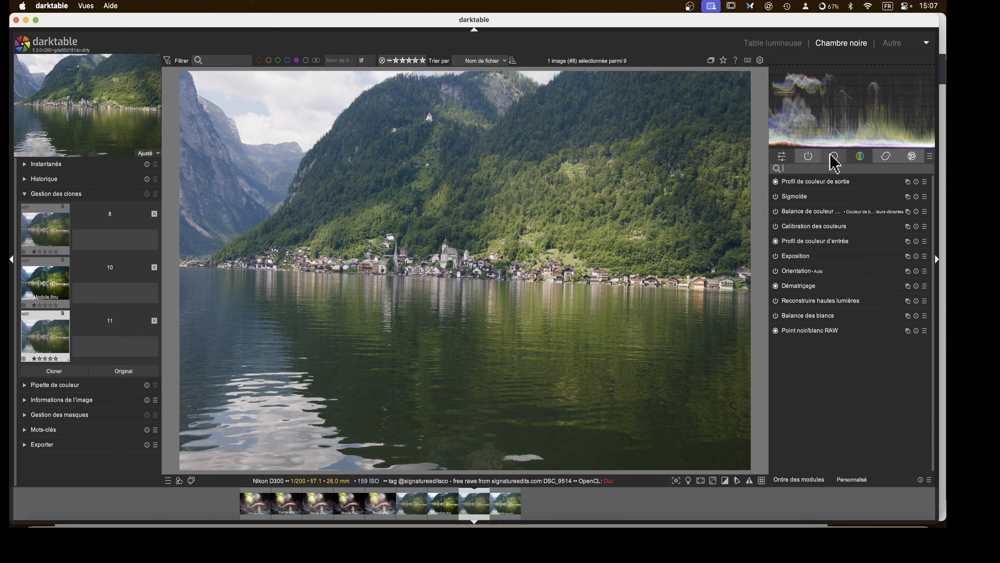
pyautogui.click(829, 155)
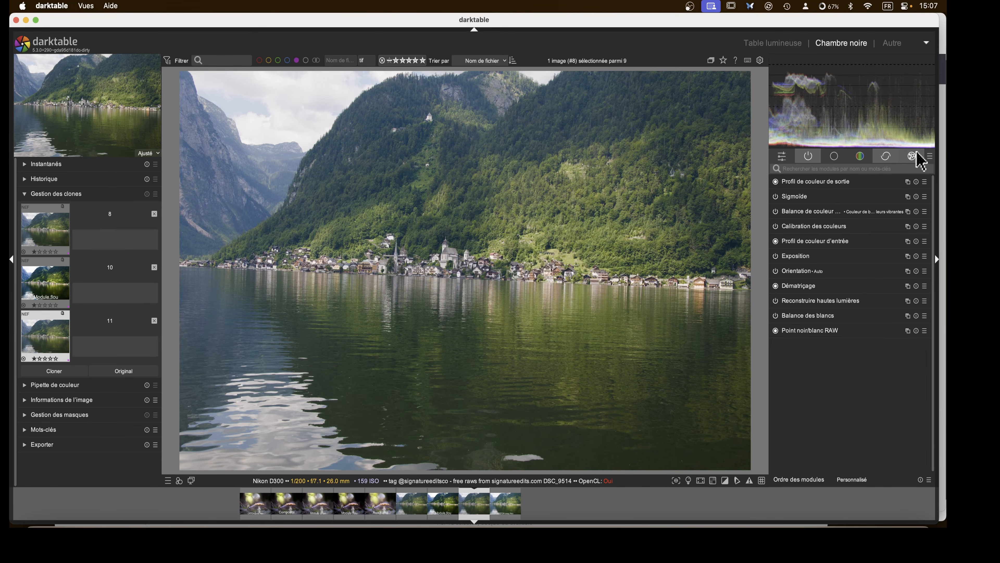
pyautogui.click(862, 168)
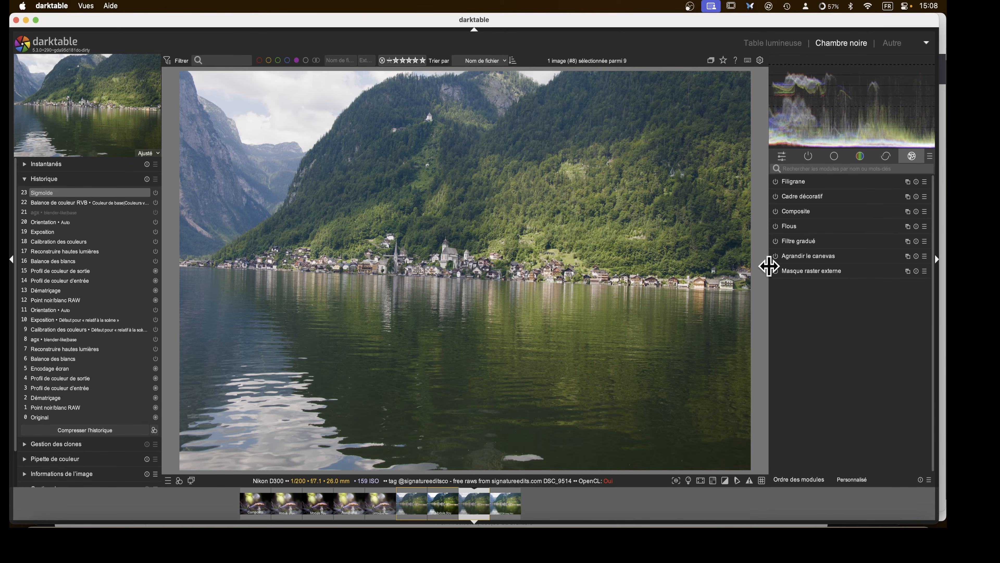
pyautogui.click(775, 226)
pyautogui.click(787, 226)
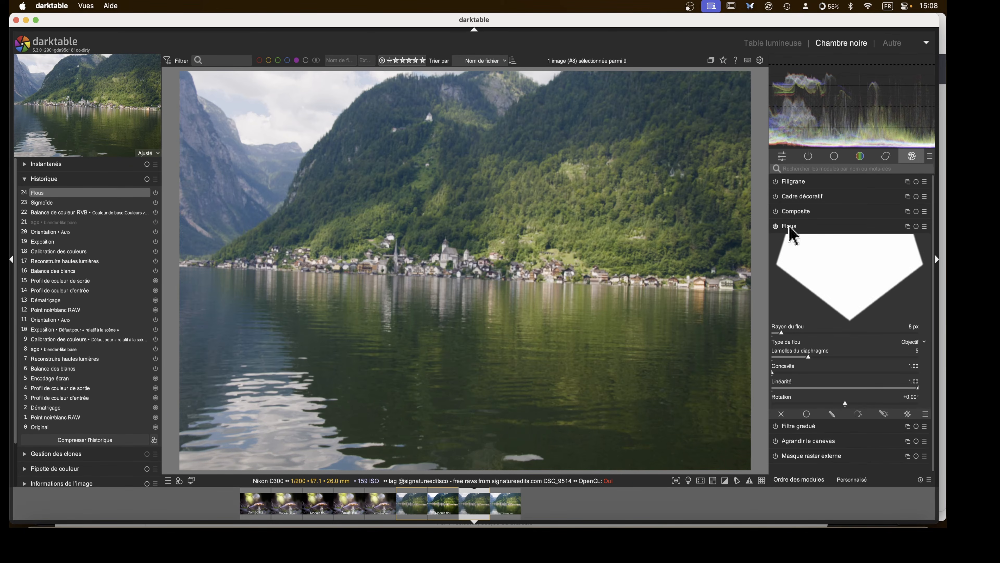
pyautogui.click(927, 375)
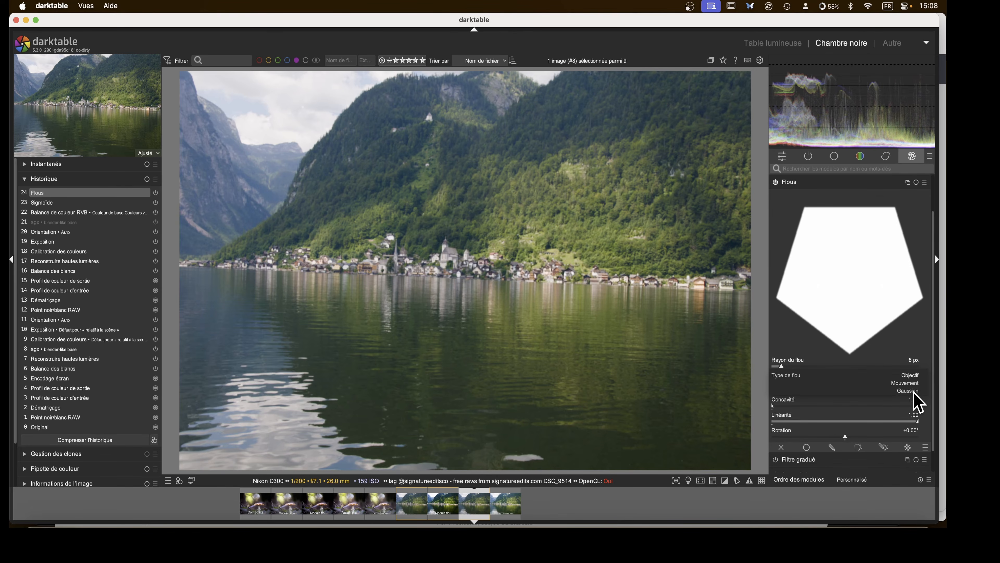
pyautogui.click(910, 400)
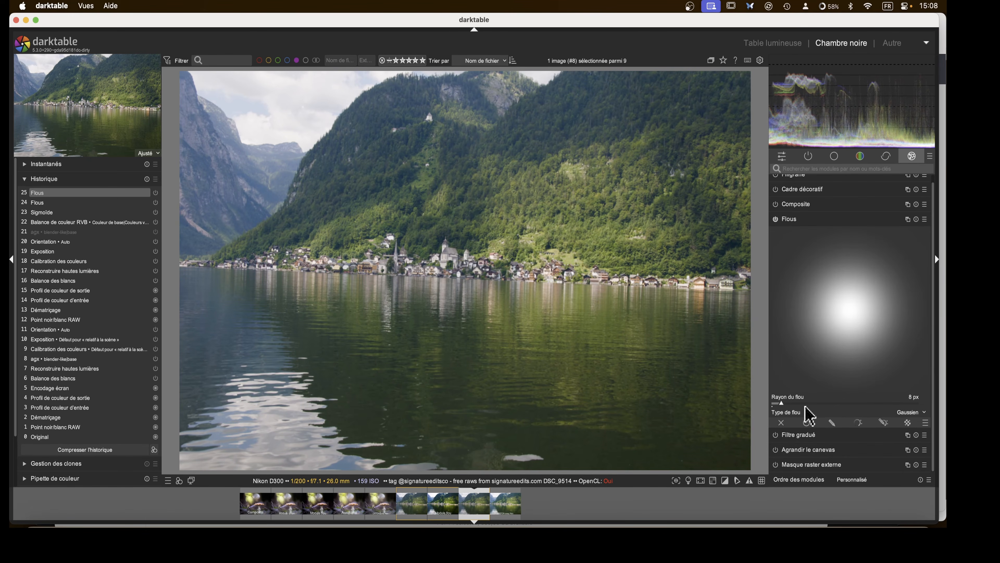
pyautogui.moveTo(810, 403); pyautogui.dragTo(828, 405)
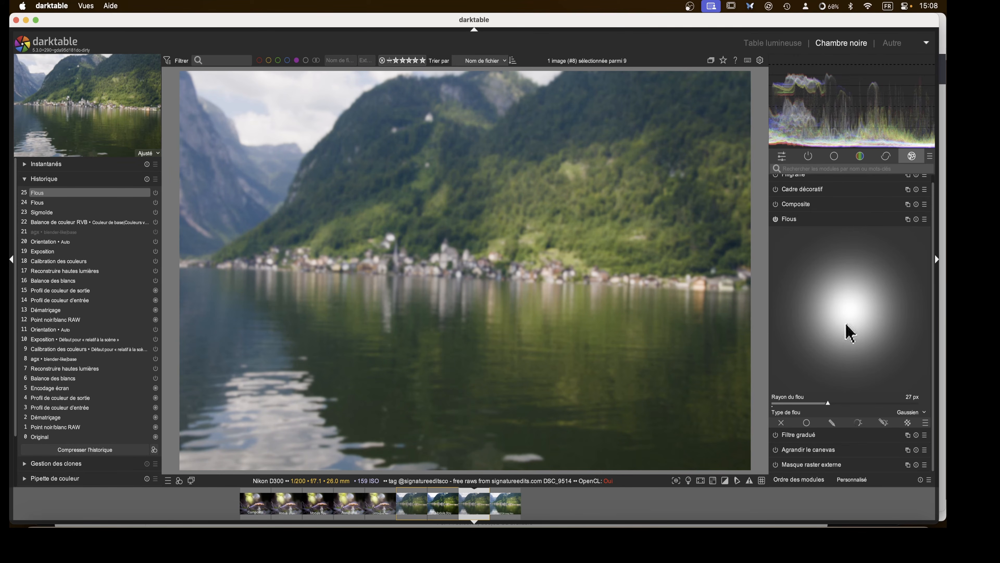
# Blend Flous uniformly in the RVB (affichage) colour space with Écran mode at 78% opacity, and collapse the module
pyautogui.click(806, 422)
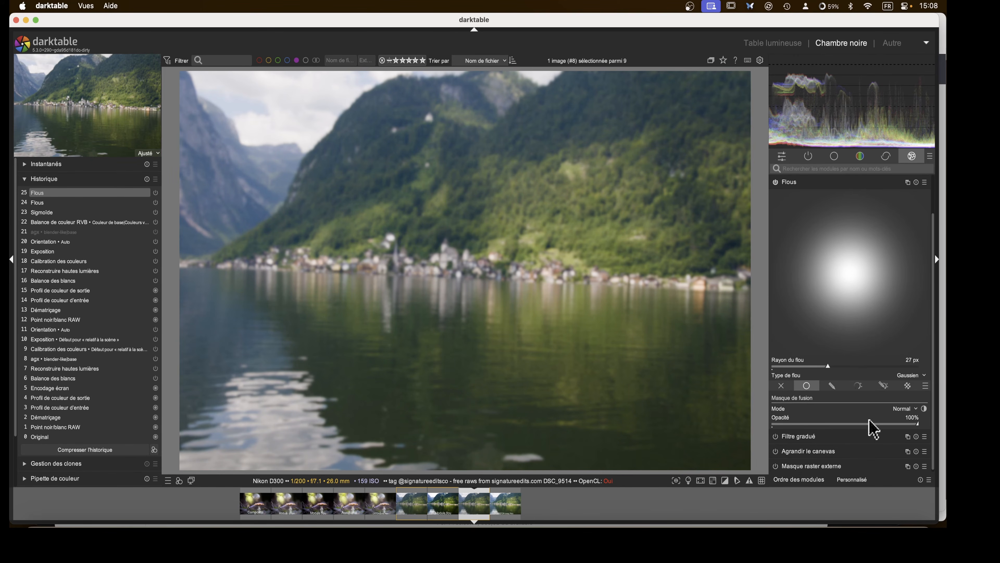
pyautogui.click(925, 385)
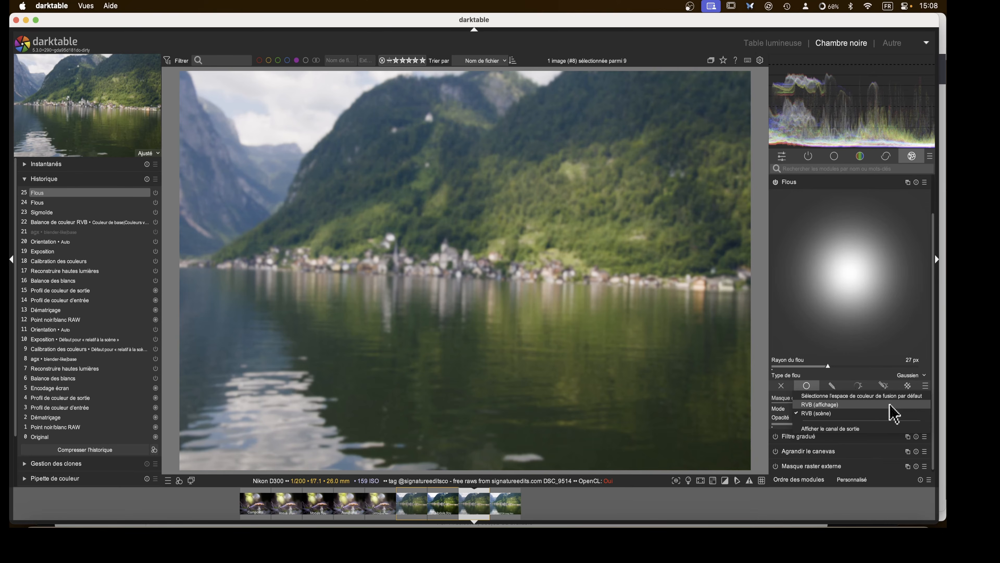
pyautogui.click(889, 412)
pyautogui.click(904, 410)
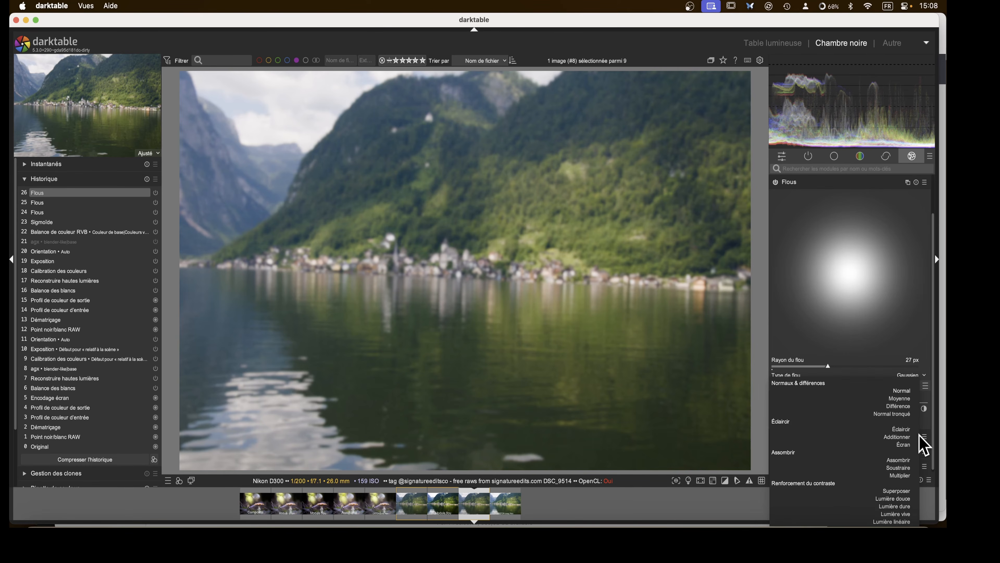
pyautogui.click(902, 424)
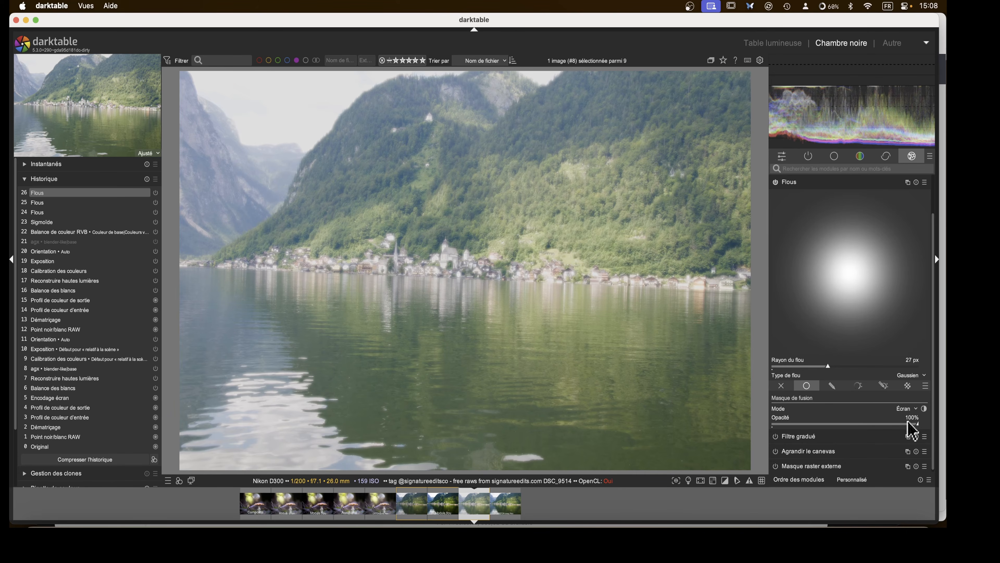
pyautogui.moveTo(913, 423); pyautogui.dragTo(886, 423)
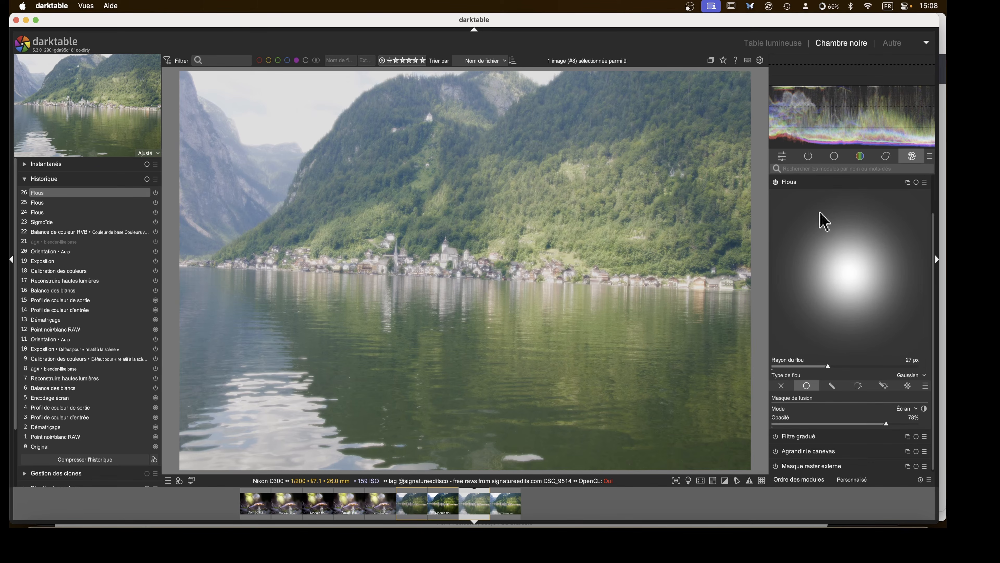
pyautogui.click(798, 182)
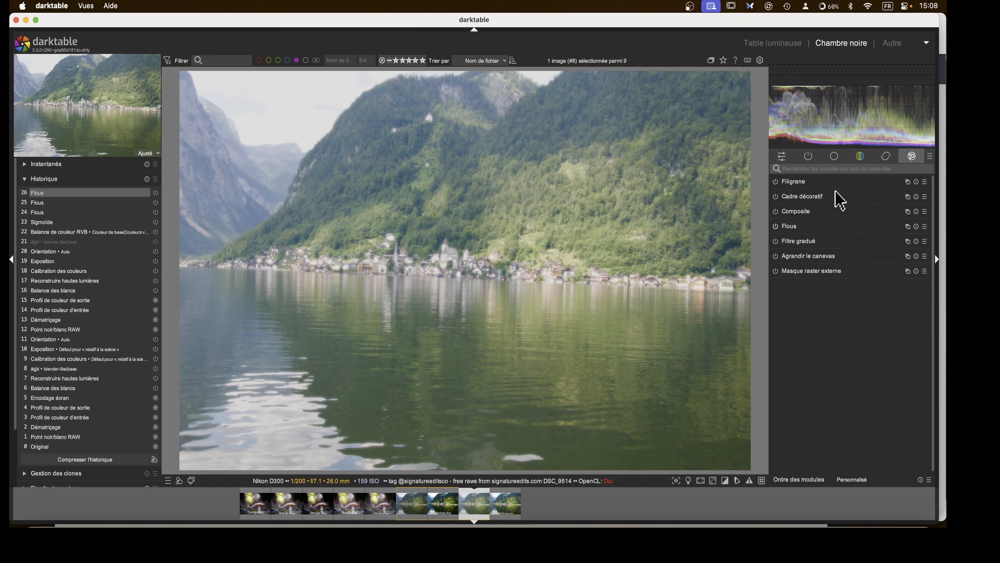
# Raise Saturation globale in Balance de couleur RVB to about +73.42% on the new lake clone
pyautogui.click(859, 156)
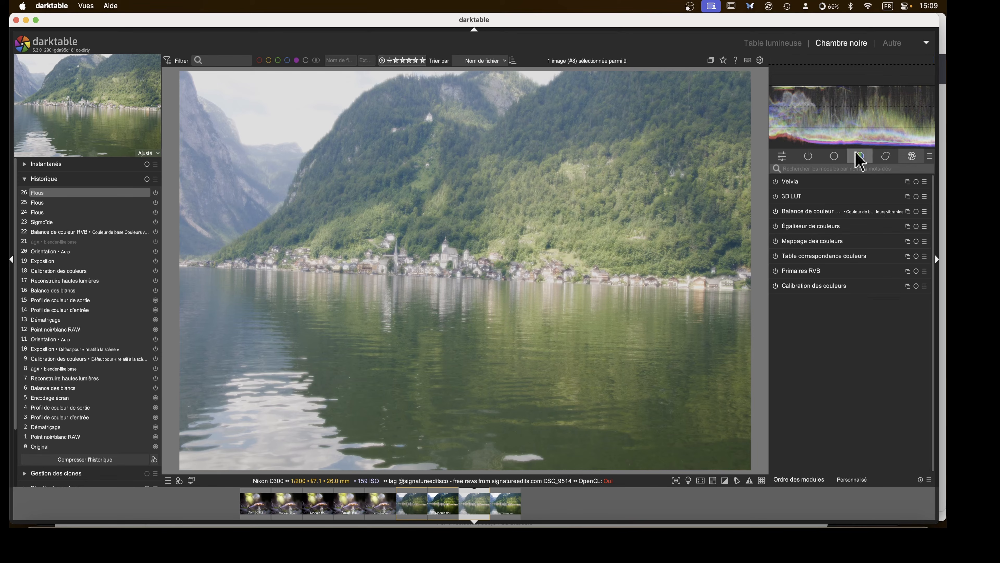
pyautogui.click(814, 212)
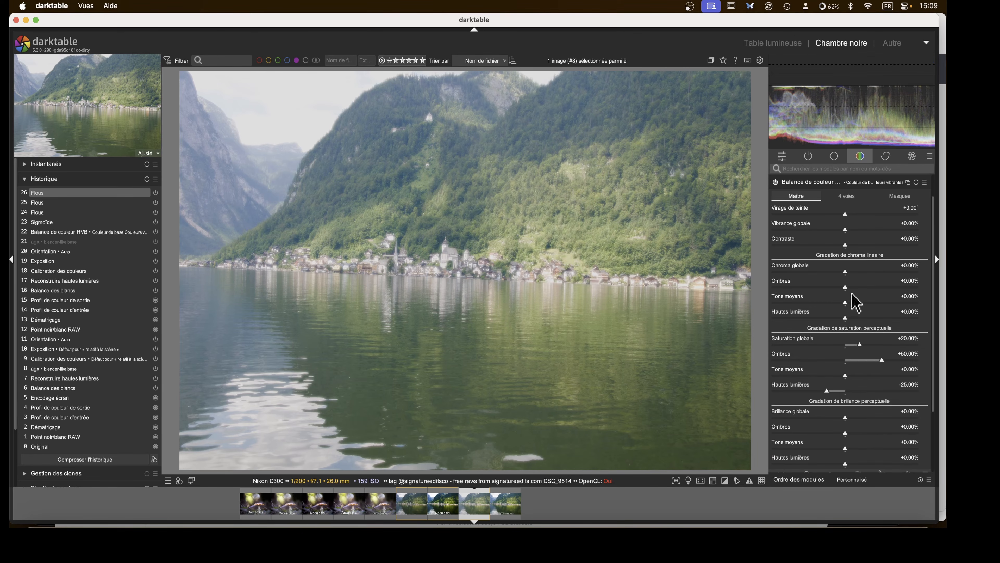
pyautogui.moveTo(860, 347); pyautogui.dragTo(901, 349)
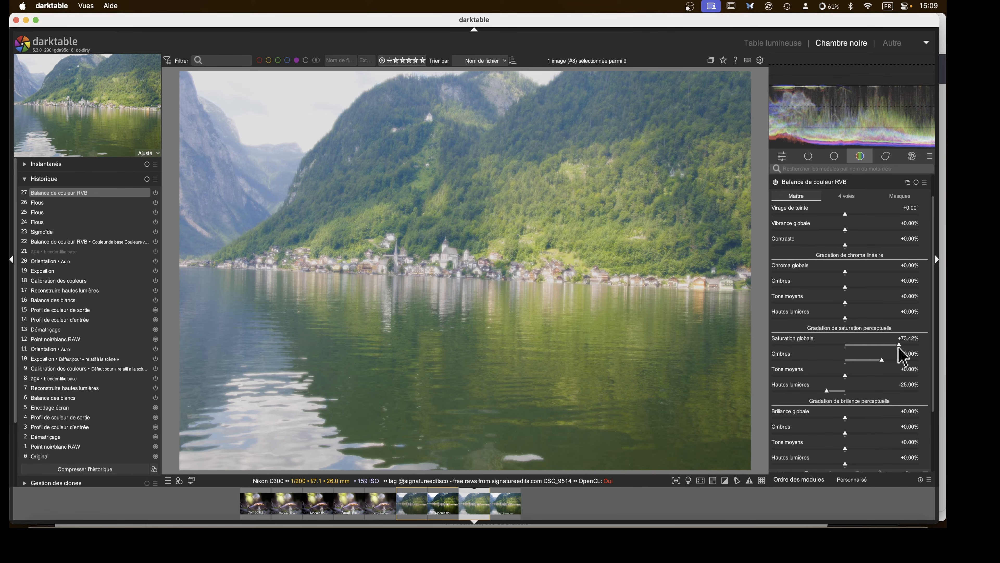
# Collapse Balance de couleur RVB, switch to the unlabelled original lake version, and enable and expand the Composite module there
pyautogui.click(812, 182)
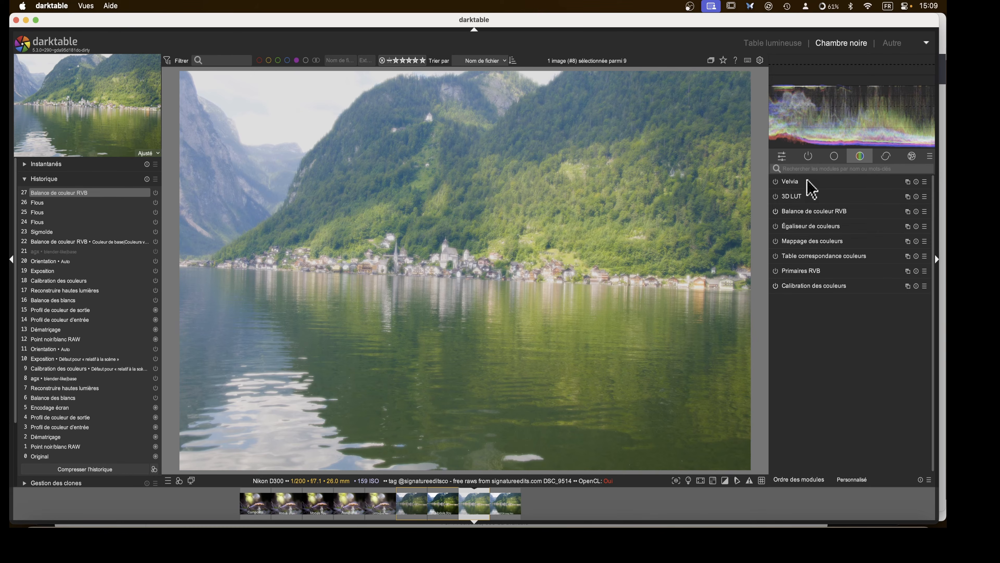
pyautogui.click(412, 510)
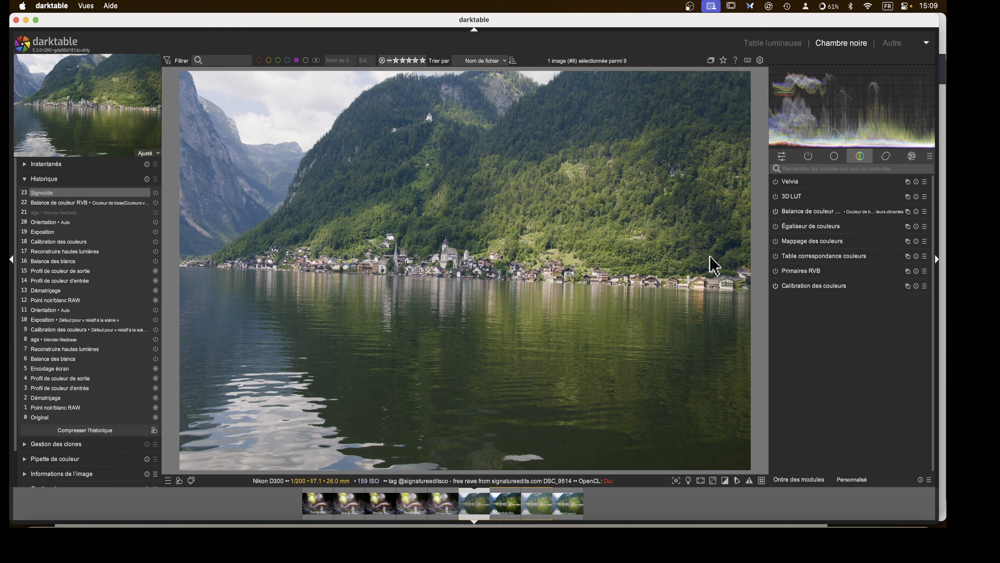
pyautogui.click(912, 157)
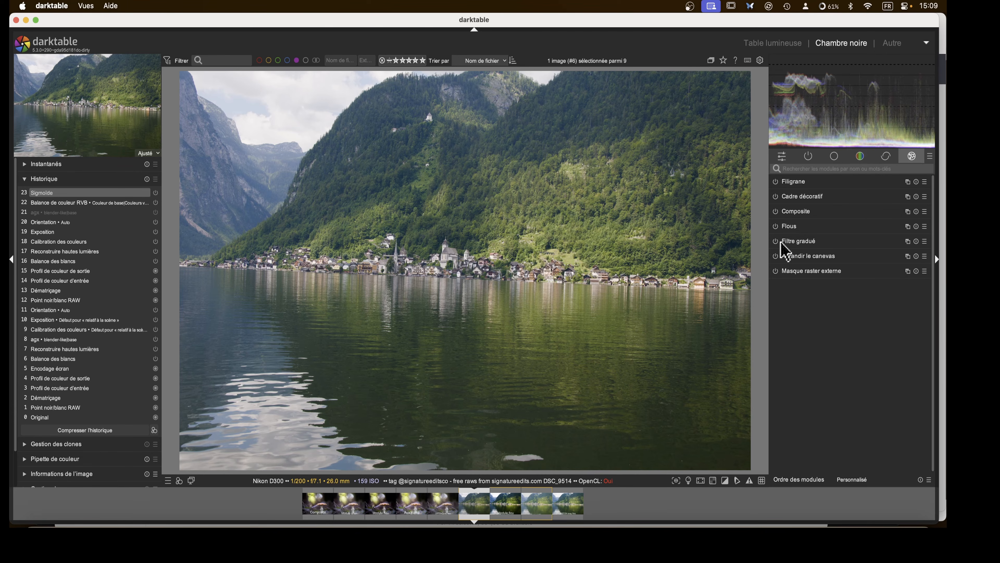
pyautogui.click(775, 212)
pyautogui.click(791, 211)
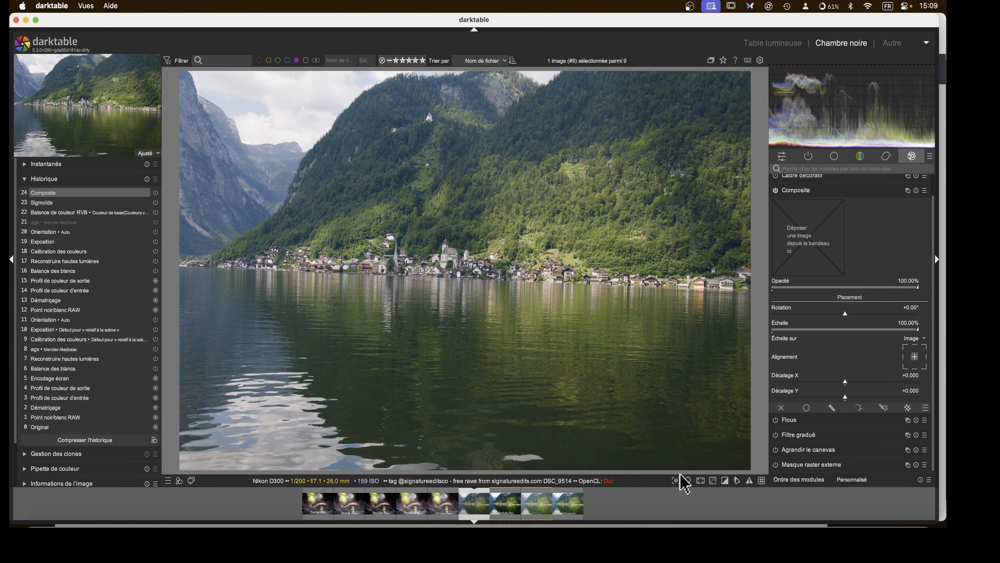
pyautogui.moveTo(575, 516); pyautogui.dragTo(827, 264)
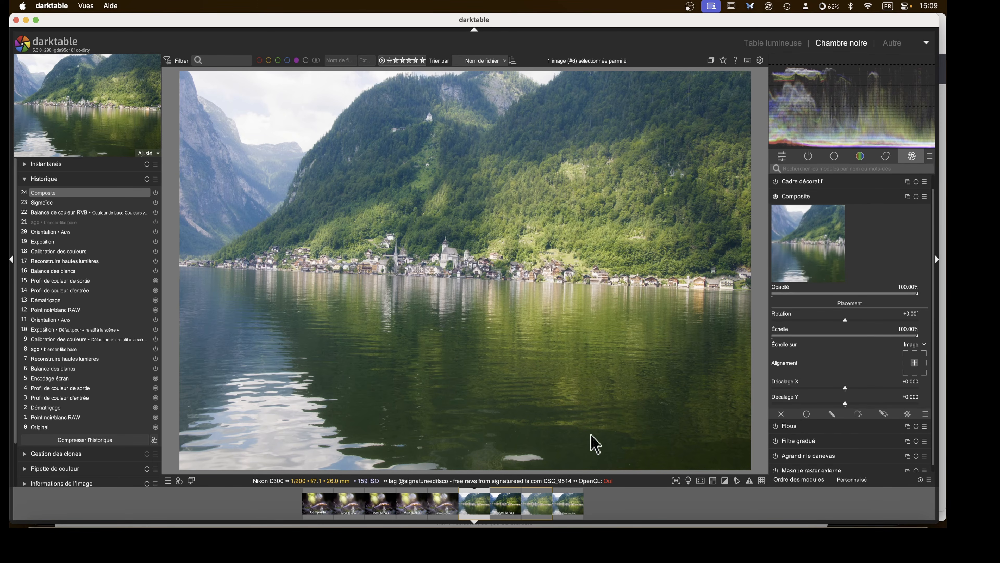
pyautogui.click(571, 506)
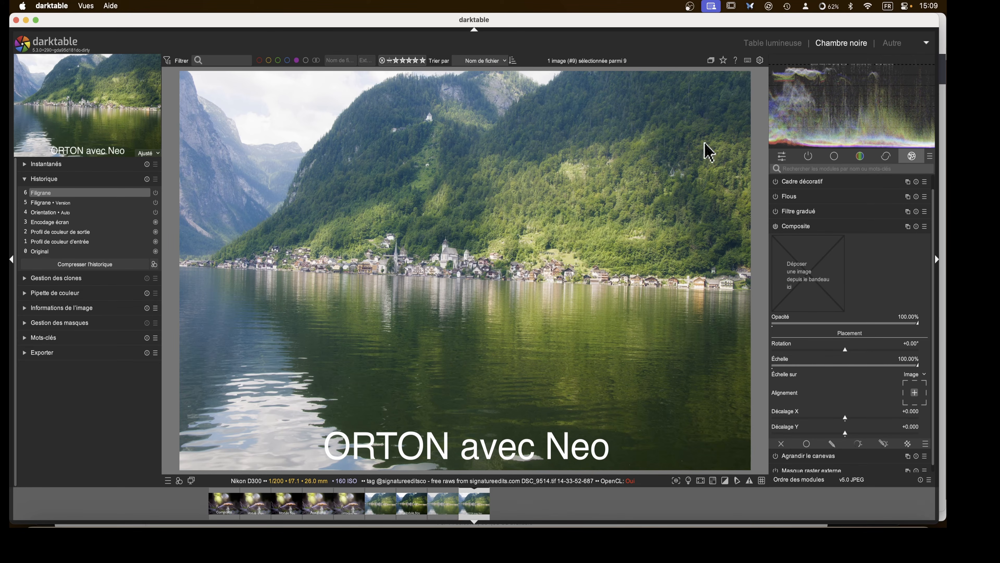
pyautogui.click(378, 502)
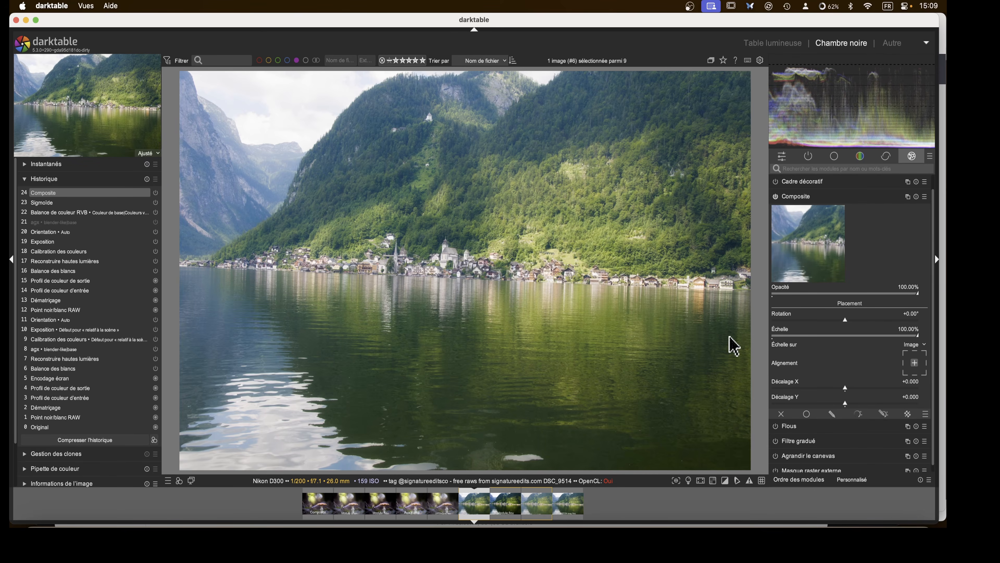
# Place the unlabelled blurred lake clone as the Composite overlay image, and reopen the module among the active modules
pyautogui.moveTo(542, 506); pyautogui.dragTo(808, 260)
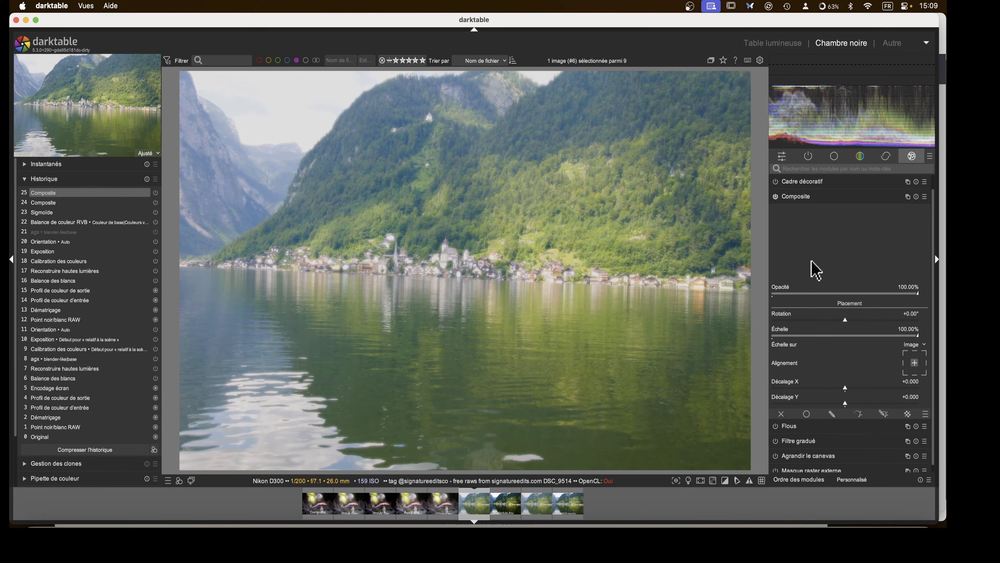
pyautogui.click(804, 197)
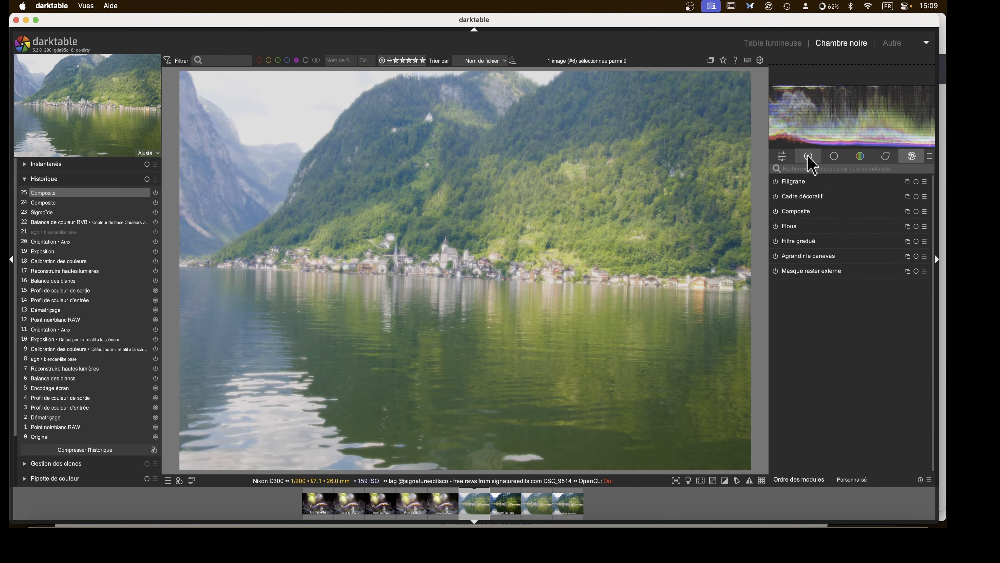
pyautogui.click(808, 156)
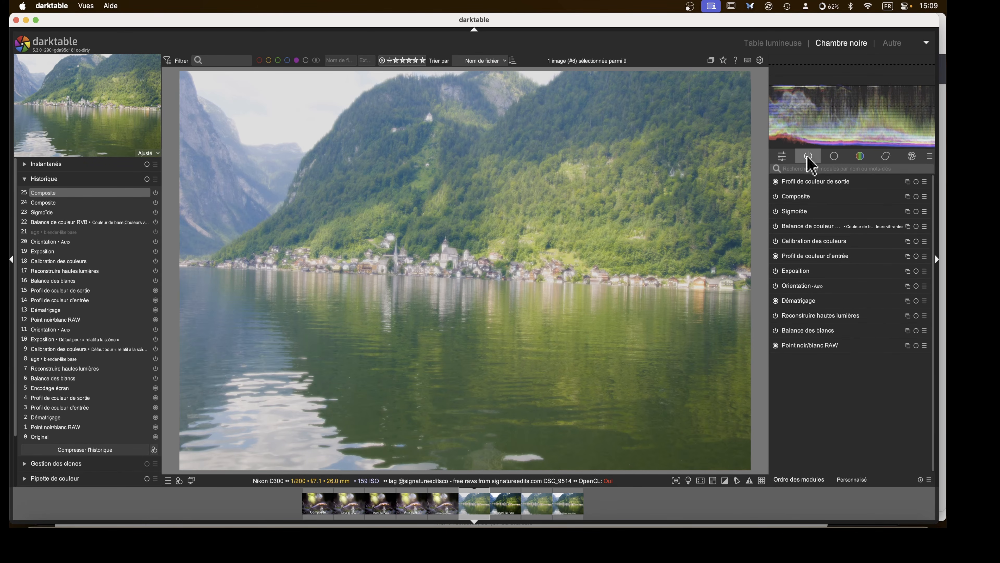
pyautogui.click(805, 199)
pyautogui.click(803, 199)
pyautogui.click(802, 197)
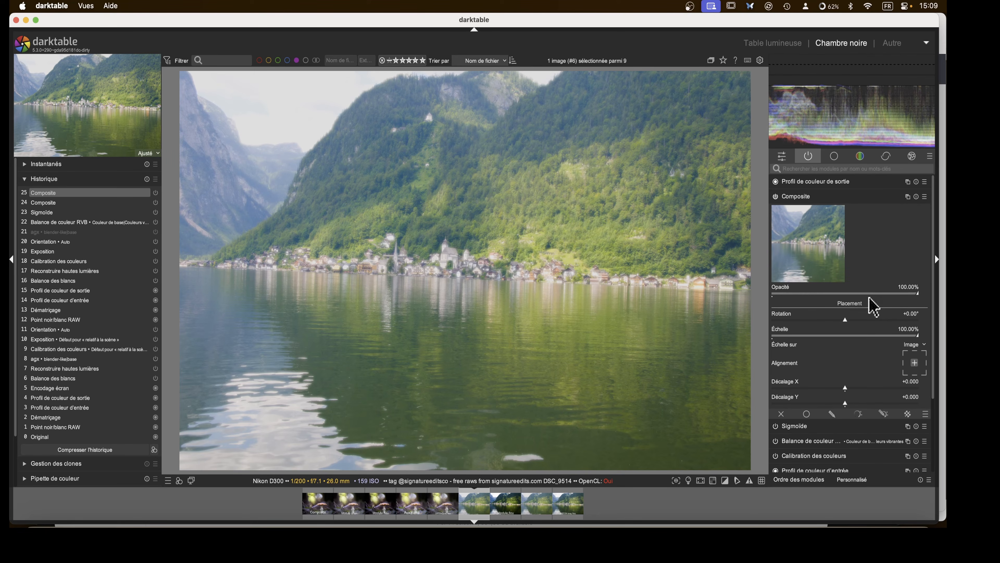
# Blend Composite uniformly in Multiplier mode with a pivot of about +1.206 IL and 74% opacity, and collapse the module
pyautogui.click(806, 414)
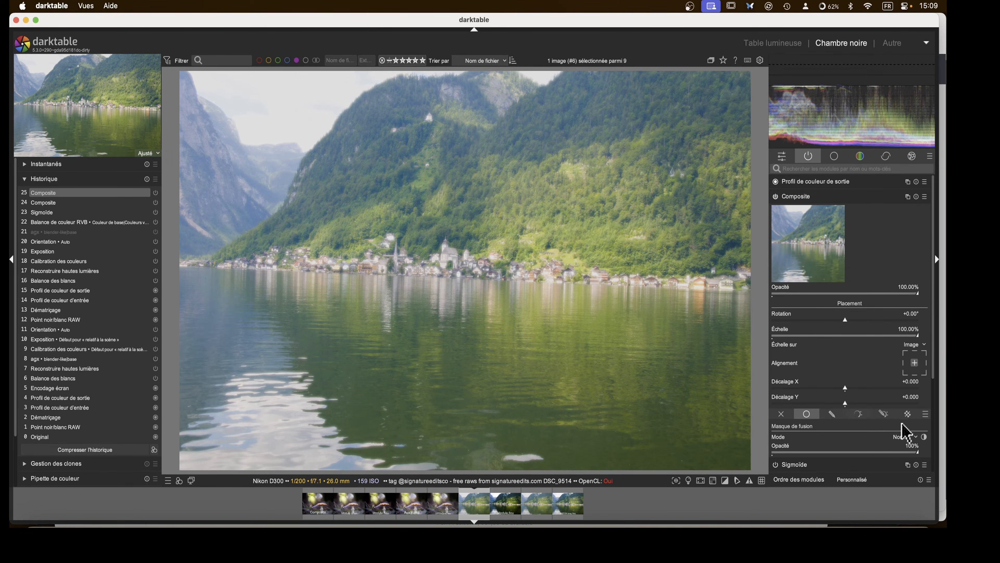
pyautogui.click(910, 438)
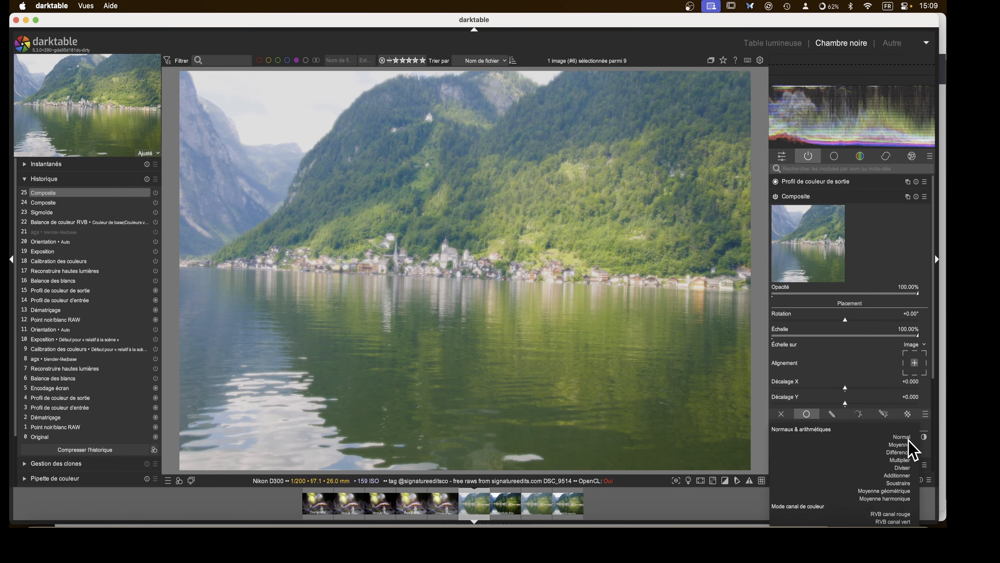
pyautogui.click(904, 459)
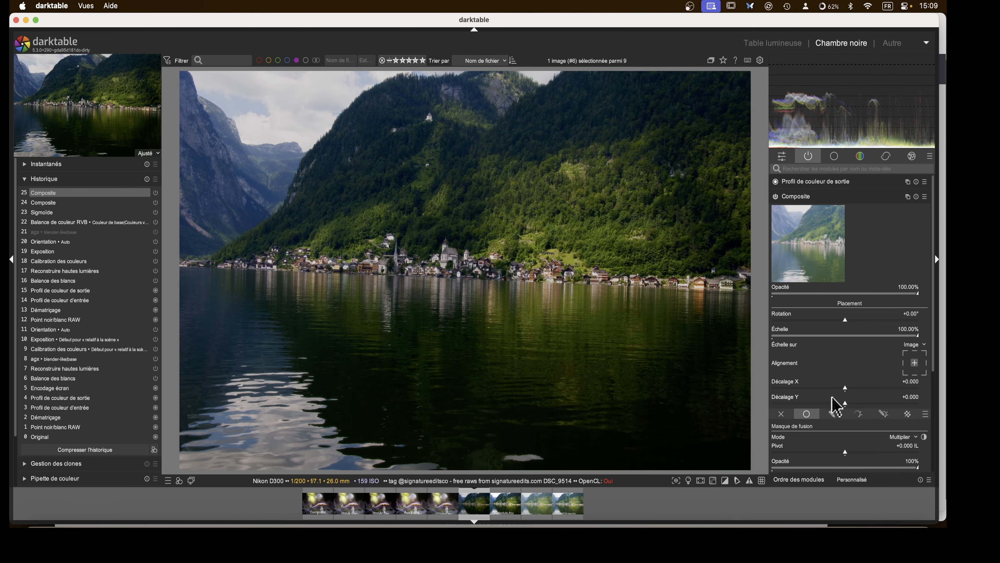
pyautogui.scroll(-5, 832, 397)
pyautogui.moveTo(843, 366); pyautogui.dragTo(875, 375)
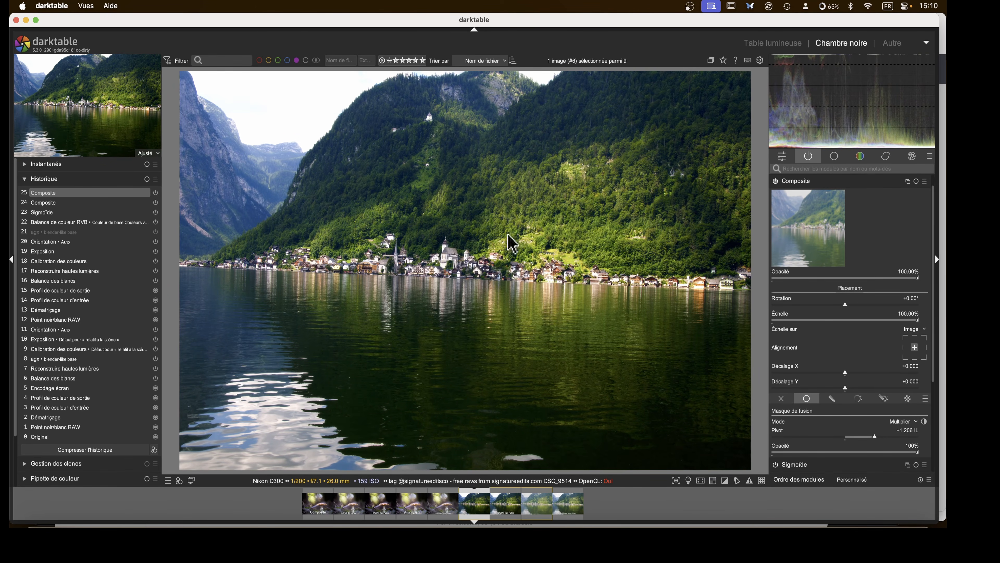
pyautogui.scroll(-3, 804, 356)
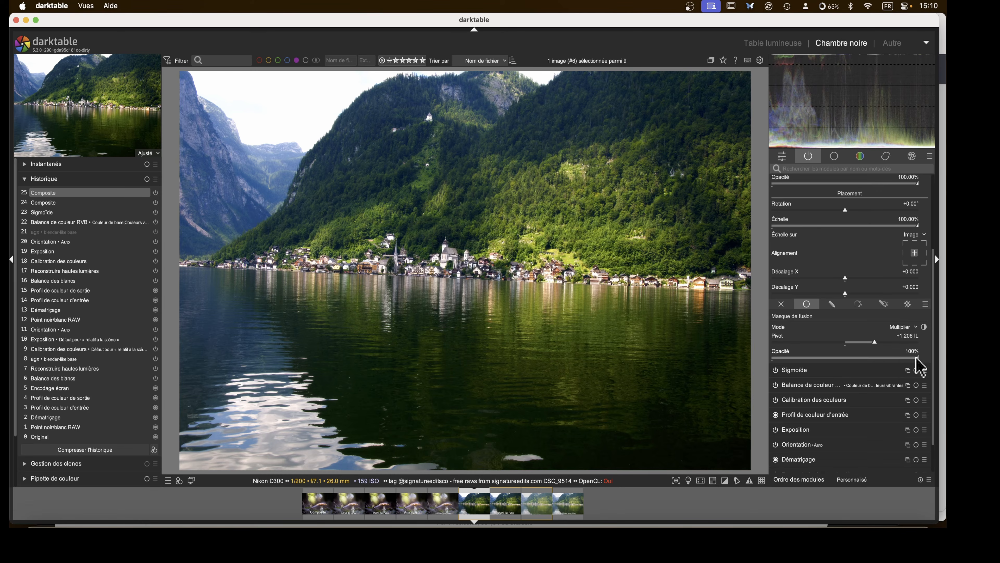
pyautogui.moveTo(916, 359); pyautogui.dragTo(881, 374)
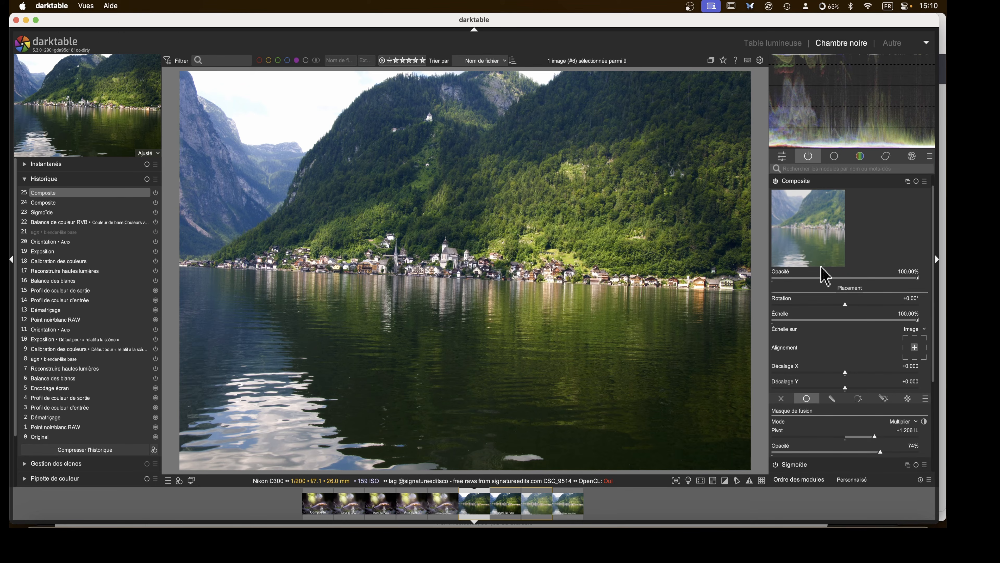
pyautogui.click(801, 183)
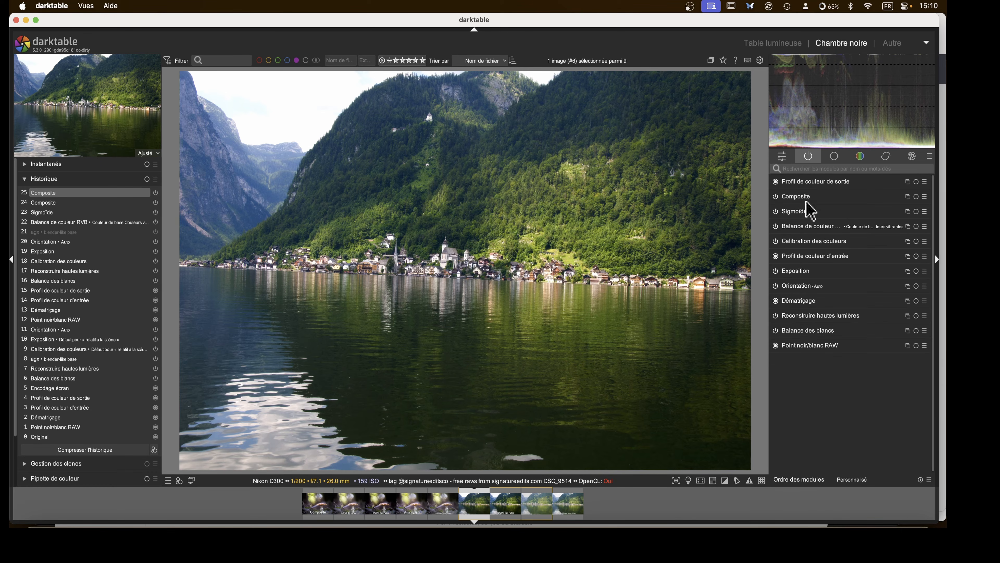
# Set Décaler in Sigmoïde to about -0.53 and collapse the module
pyautogui.click(804, 212)
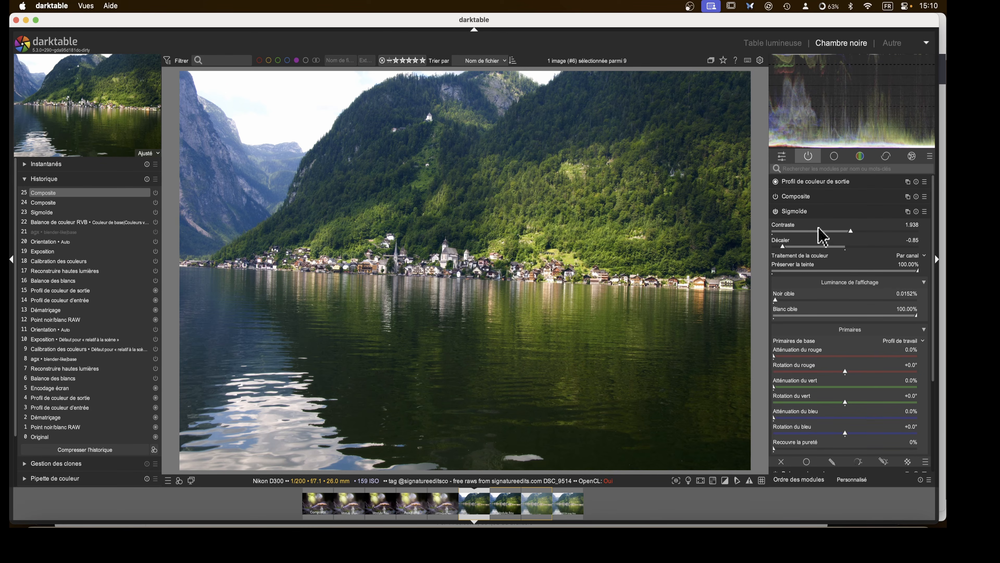
pyautogui.click(783, 247)
pyautogui.moveTo(782, 246); pyautogui.dragTo(809, 257)
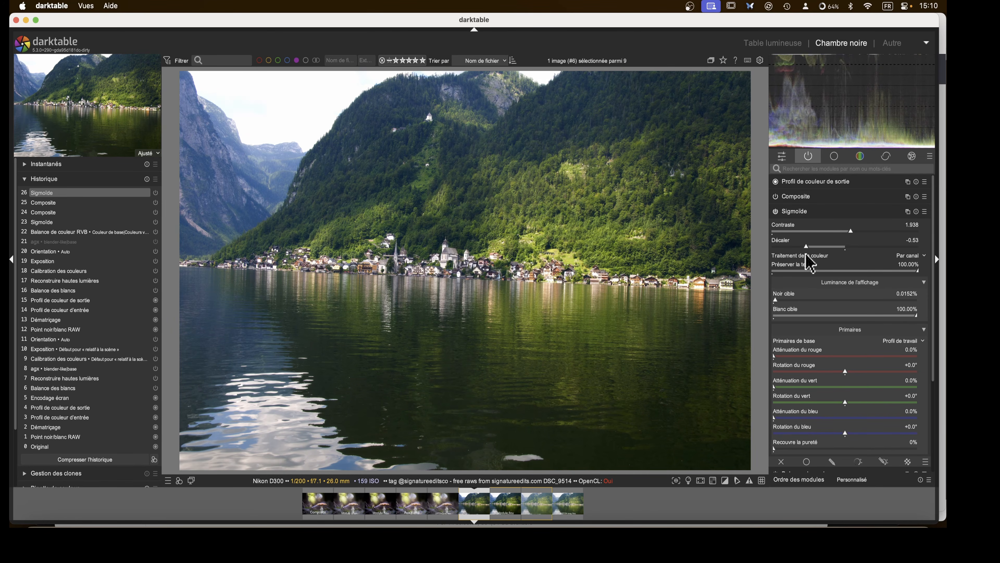
pyautogui.click(794, 213)
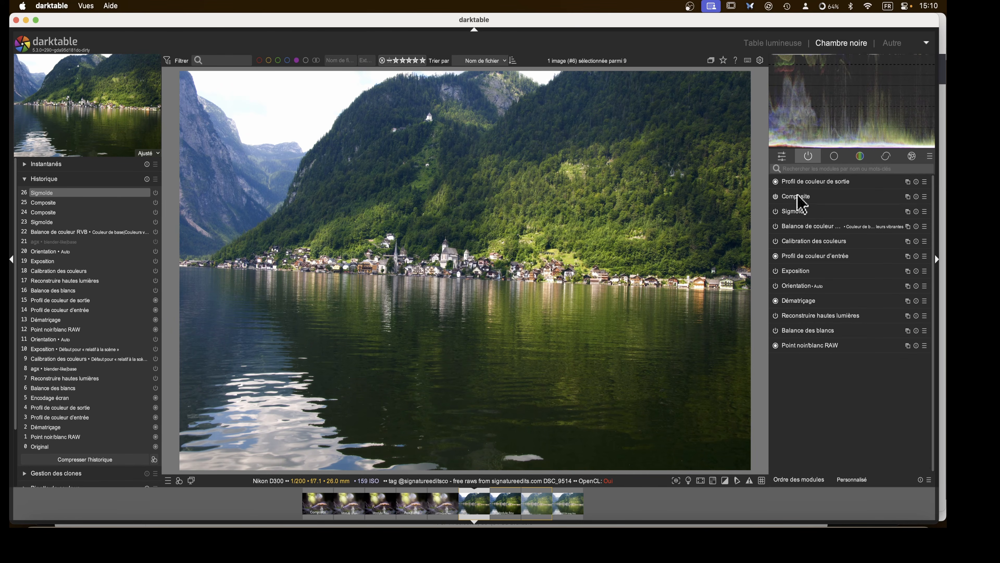
# Apply a drawn and parametric mask to Composite, lower the inner upper limit of the Jz input to 0.92, and collapse the module
pyautogui.click(797, 194)
pyautogui.scroll(-4, 861, 350)
pyautogui.click(884, 326)
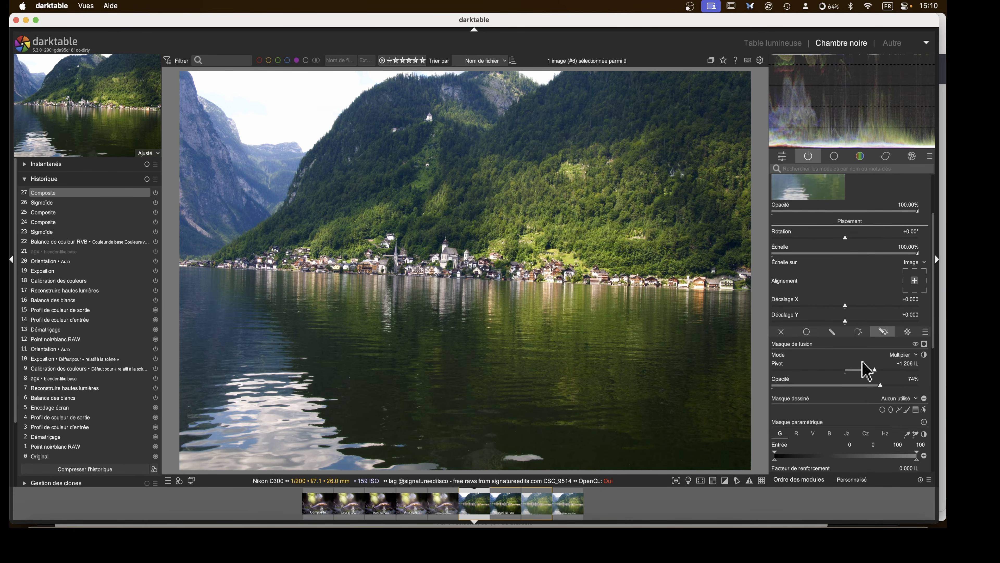
pyautogui.scroll(-3, 864, 368)
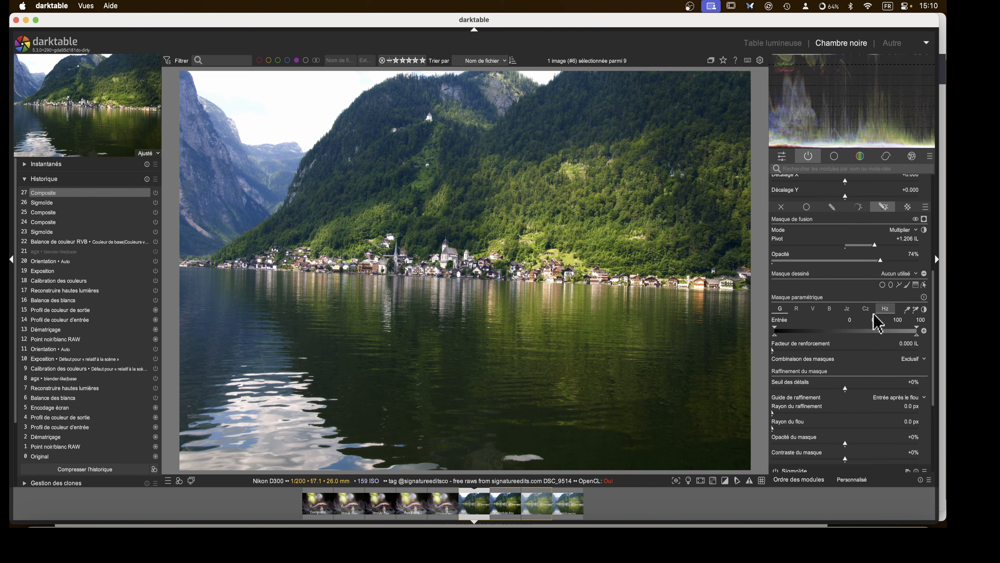
pyautogui.click(846, 310)
pyautogui.moveTo(916, 337); pyautogui.dragTo(899, 335)
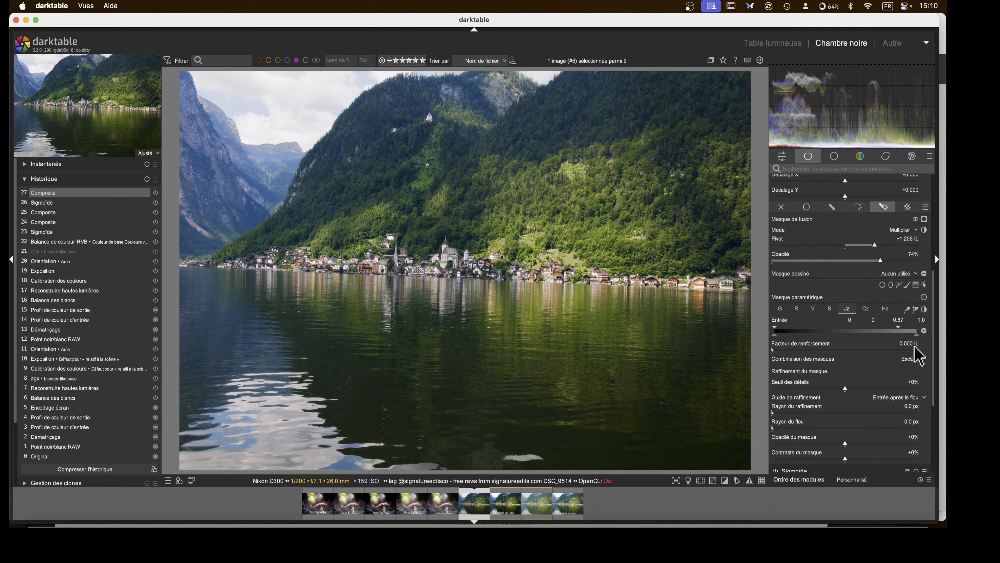
pyautogui.moveTo(900, 335)
pyautogui.mouseDown()
pyautogui.moveTo(913, 337)
pyautogui.moveTo(904, 328)
pyautogui.mouseUp()
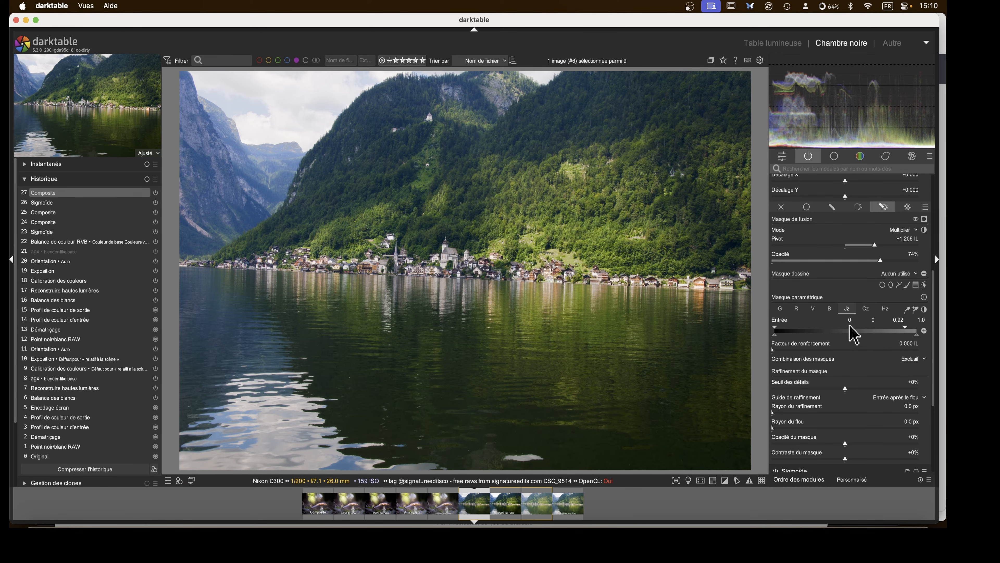
pyautogui.scroll(5, 842, 343)
pyautogui.scroll(3, 811, 303)
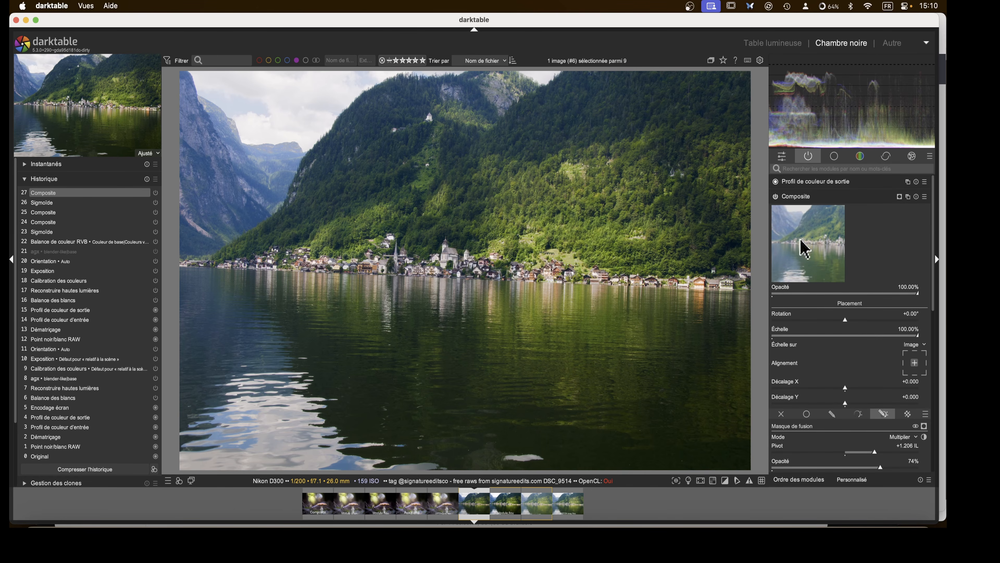
pyautogui.click(805, 197)
# Toggle Composite off and on repeatedly to compare the lake photo with and without the effect, leaving it enabled
pyautogui.click(775, 196)
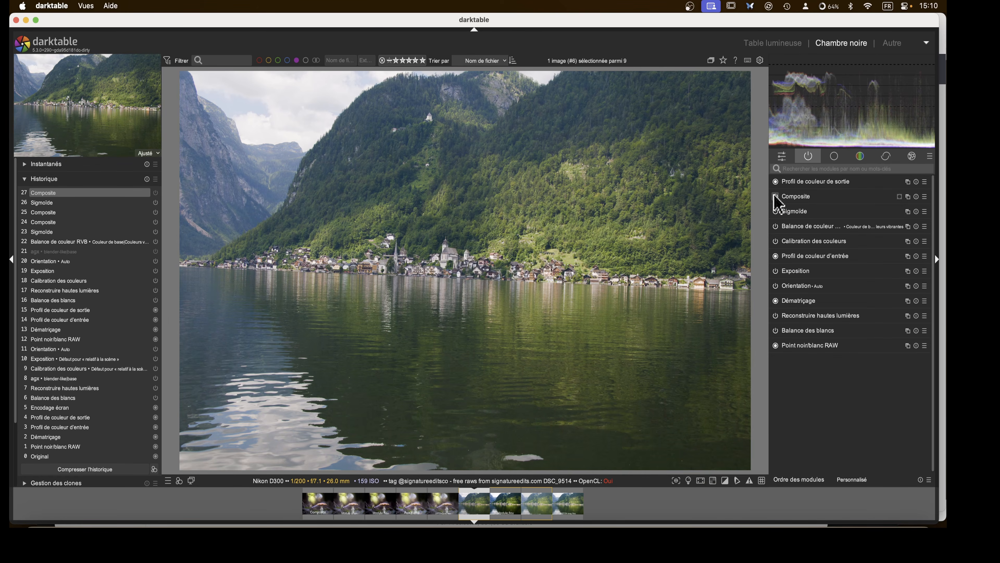
pyautogui.click(775, 196)
pyautogui.click(775, 196)
pyautogui.click(775, 196)
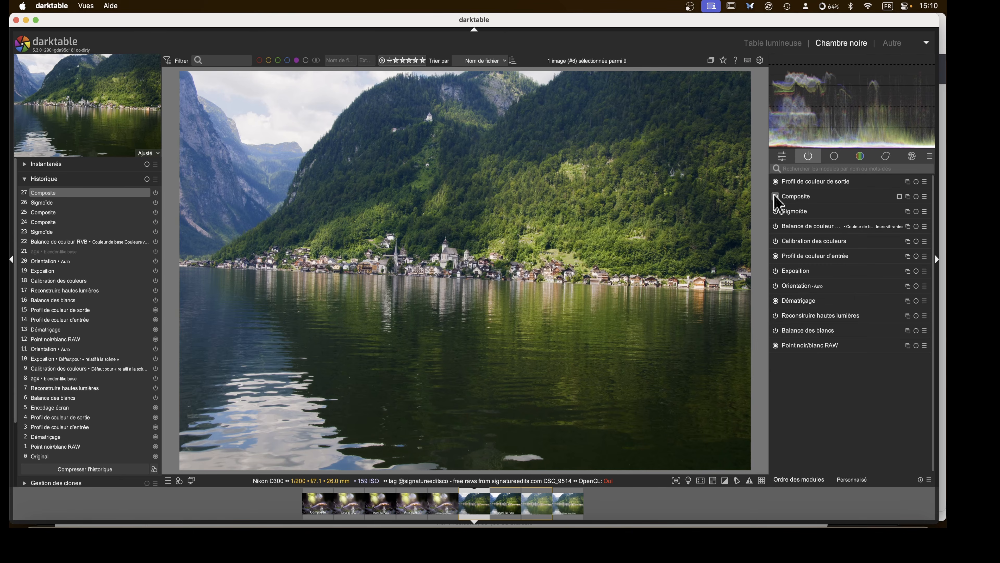
pyautogui.click(775, 196)
pyautogui.click(775, 196)
# Apply the Version preset of Filigrane to the lake photo and set its text to "Composite"
pyautogui.click(912, 156)
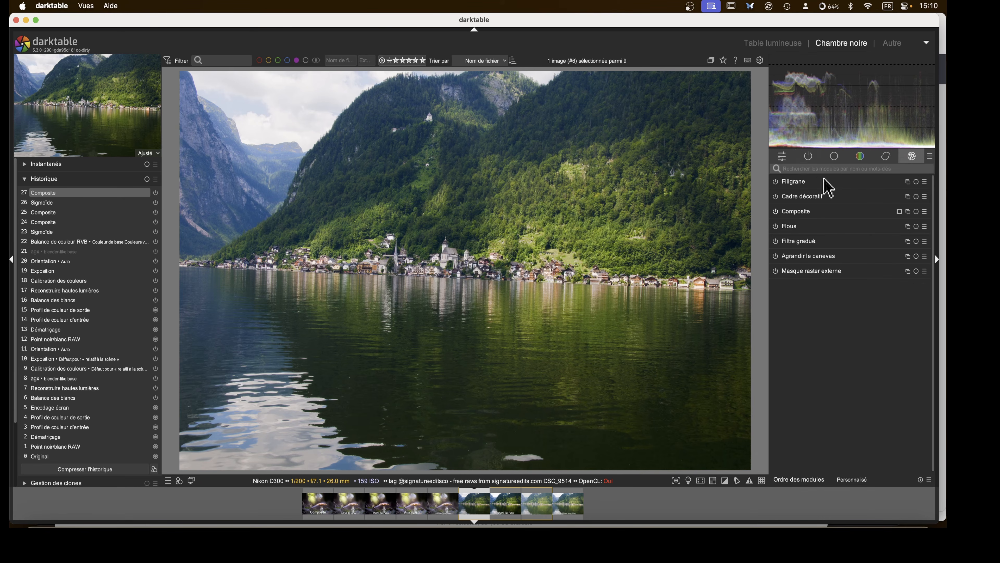
pyautogui.click(925, 181)
pyautogui.click(902, 225)
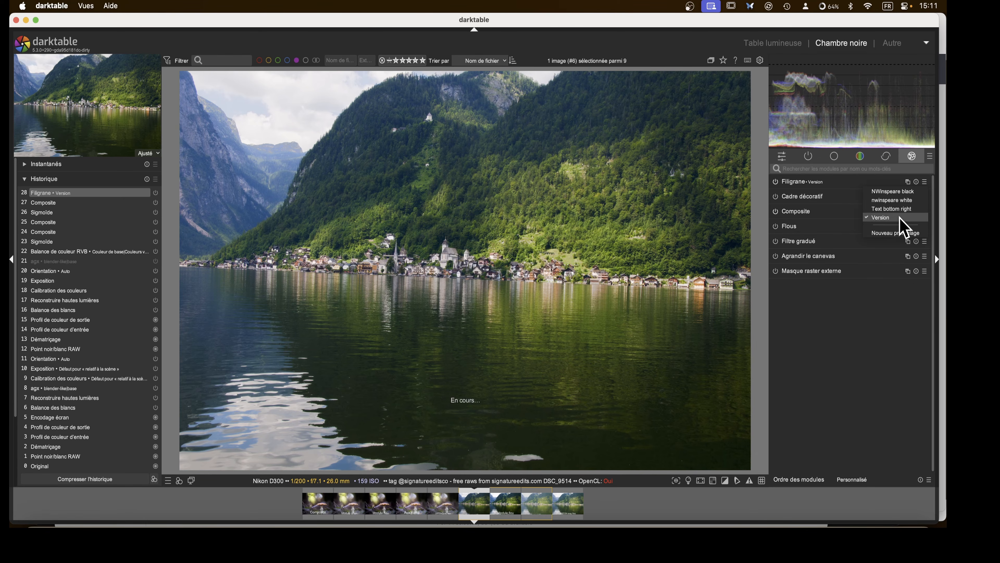
pyautogui.click(802, 185)
pyautogui.moveTo(839, 207); pyautogui.dragTo(775, 189)
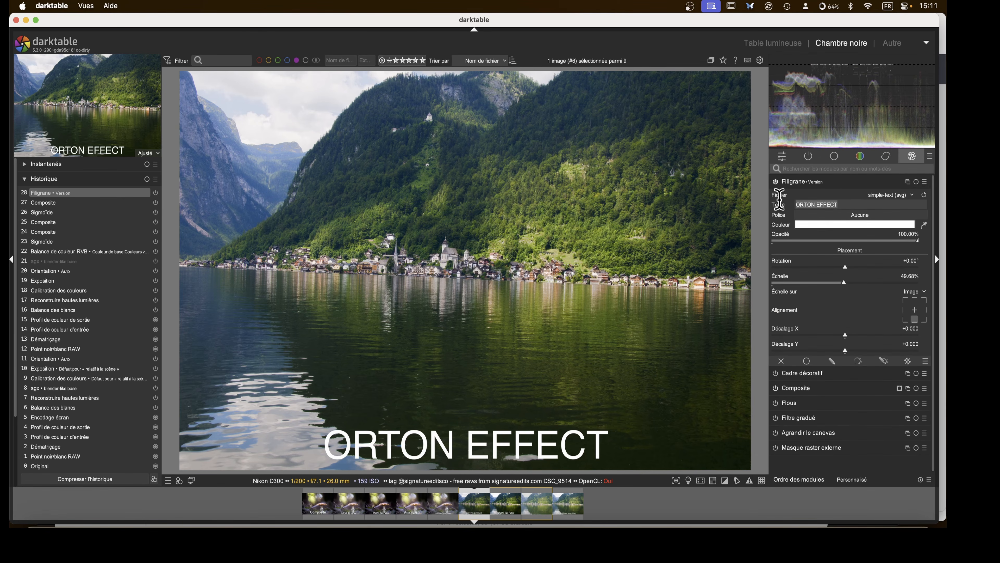
pyautogui.write('Composite')
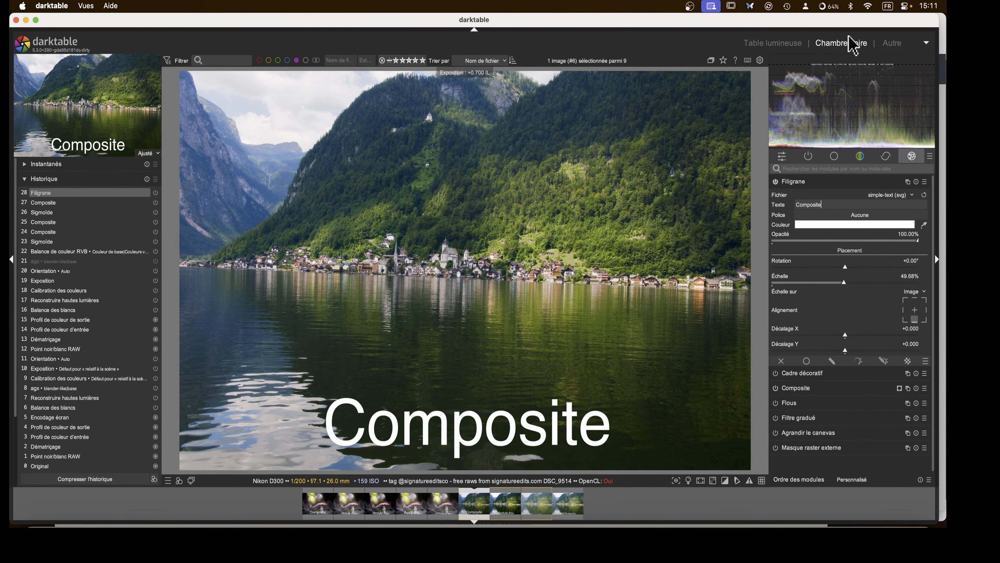
# Return to the Table lumineuse and remove the unlabelled blurred lake clone
pyautogui.click(773, 44)
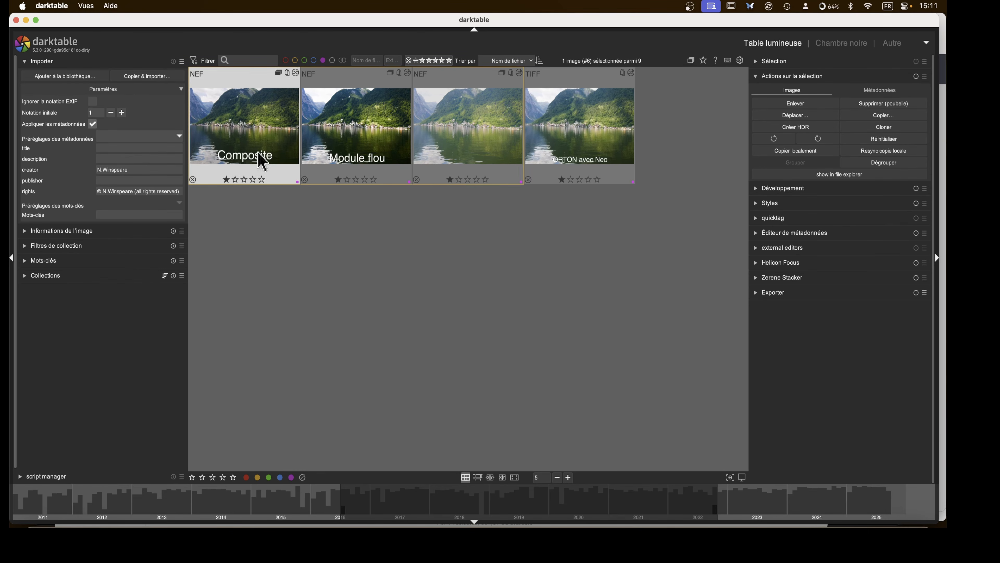
pyautogui.click(432, 132)
pyautogui.press('Delete')
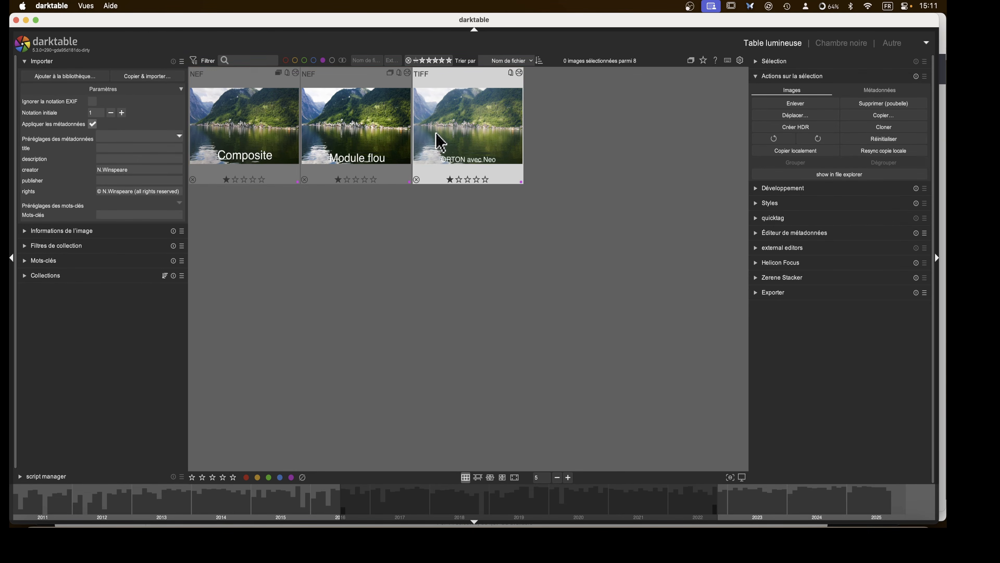
# Compare the Composite and Module flou versions of the lake photo in full preview
pyautogui.click(241, 154)
pyautogui.press('w')
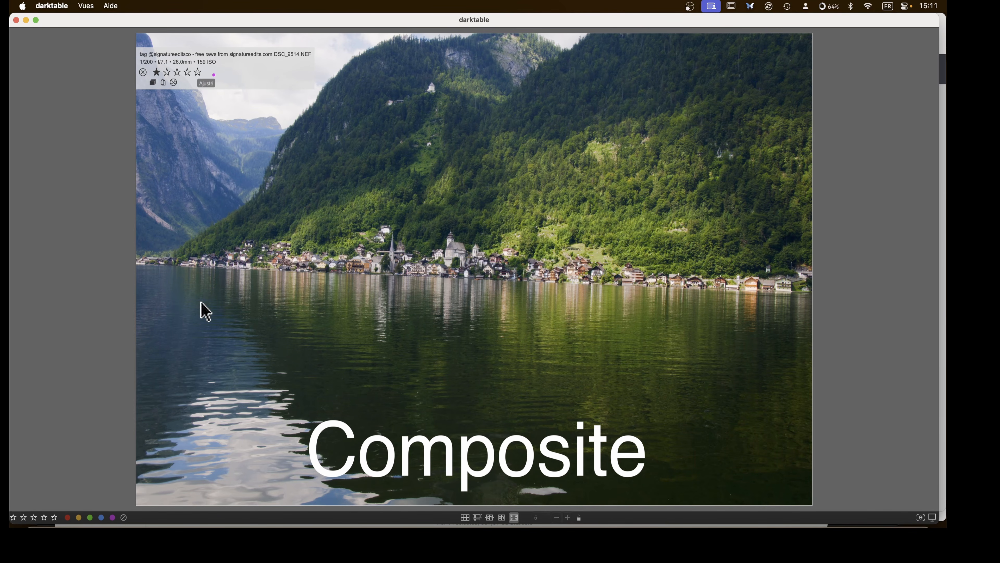
pyautogui.press('Right')
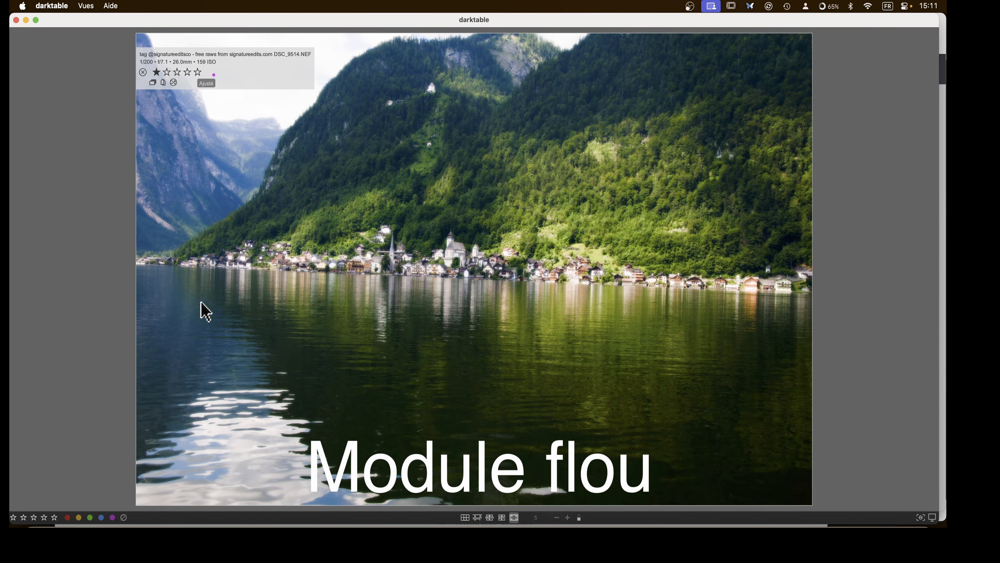
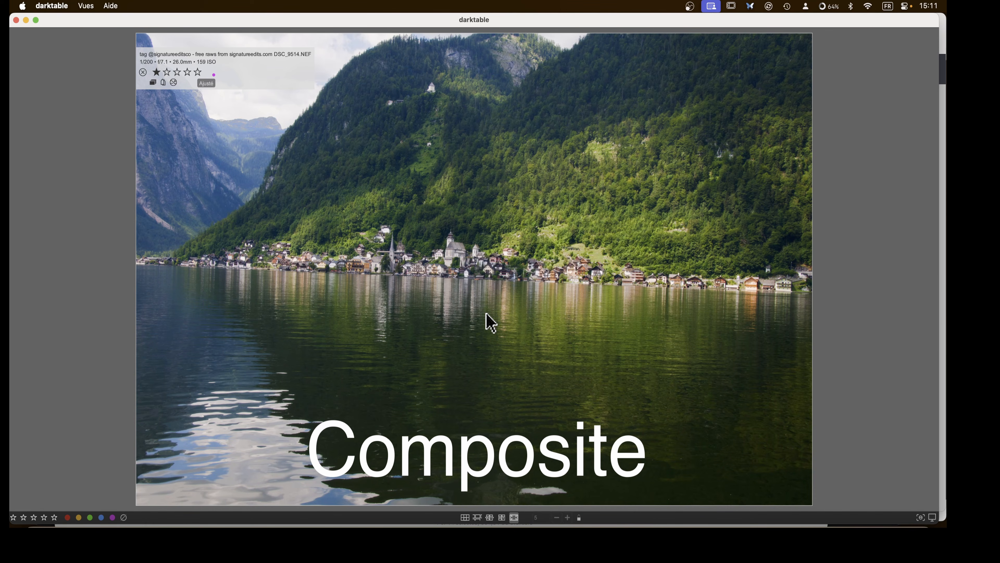
pyautogui.press('w')
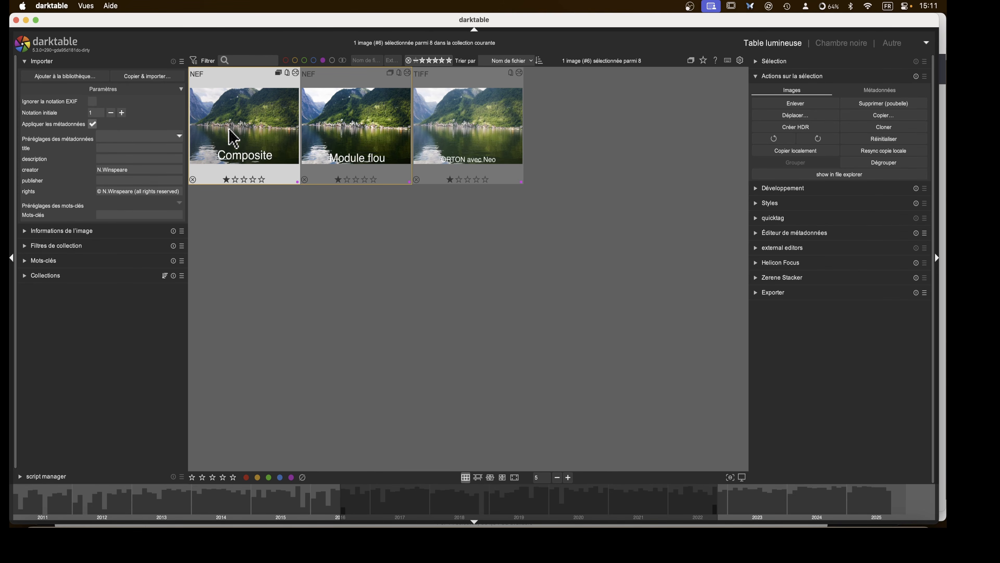
# Open the Composite lake photo in the Chambre noire and switch to its clone 11 through Gestion des clones
pyautogui.doubleClick(233, 138)
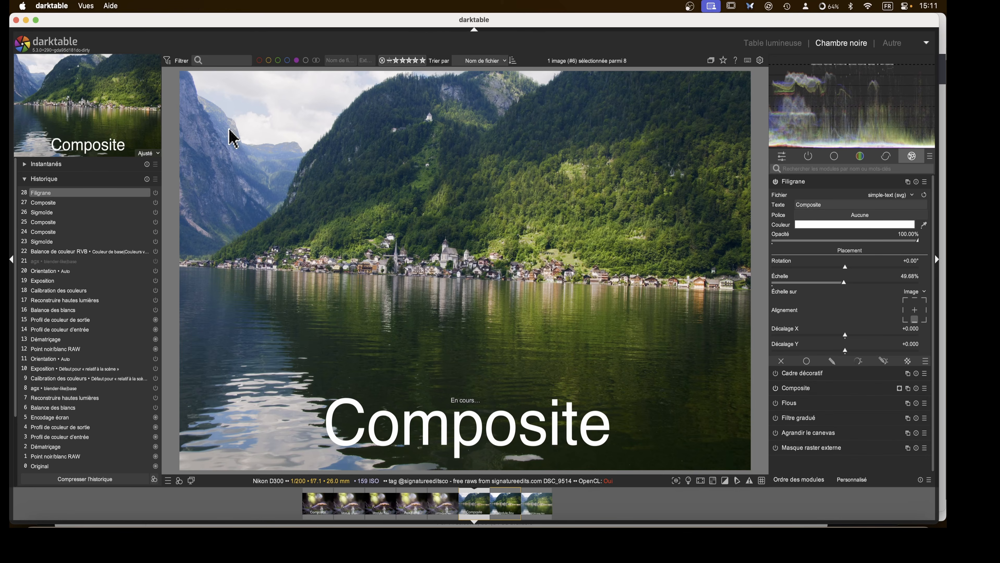
pyautogui.click(31, 180)
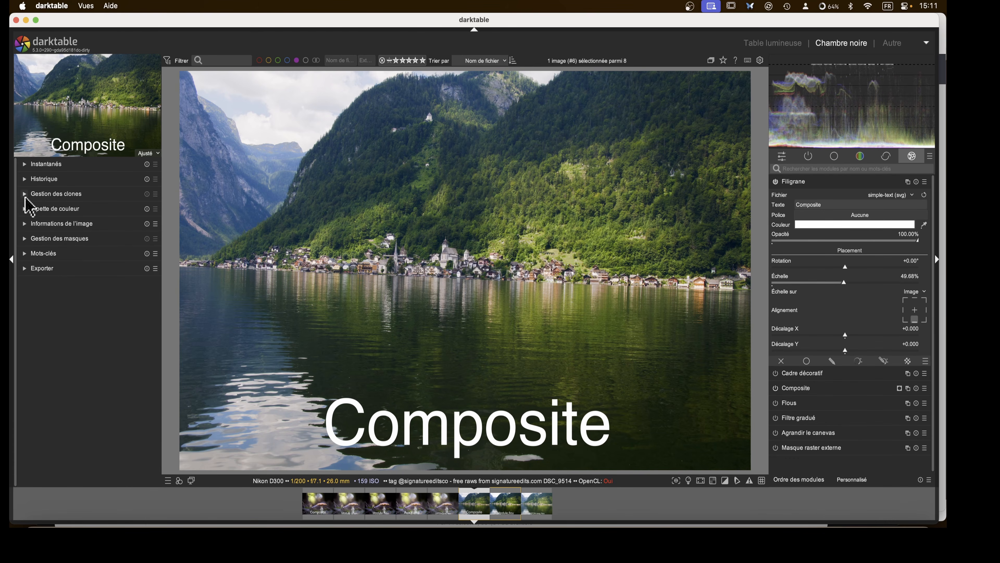
pyautogui.click(26, 197)
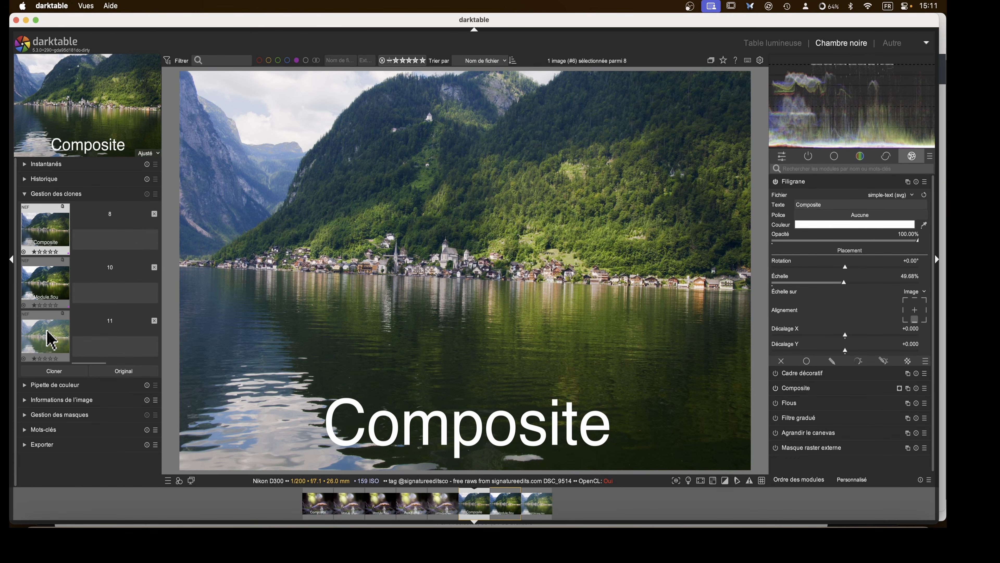
pyautogui.click(52, 340)
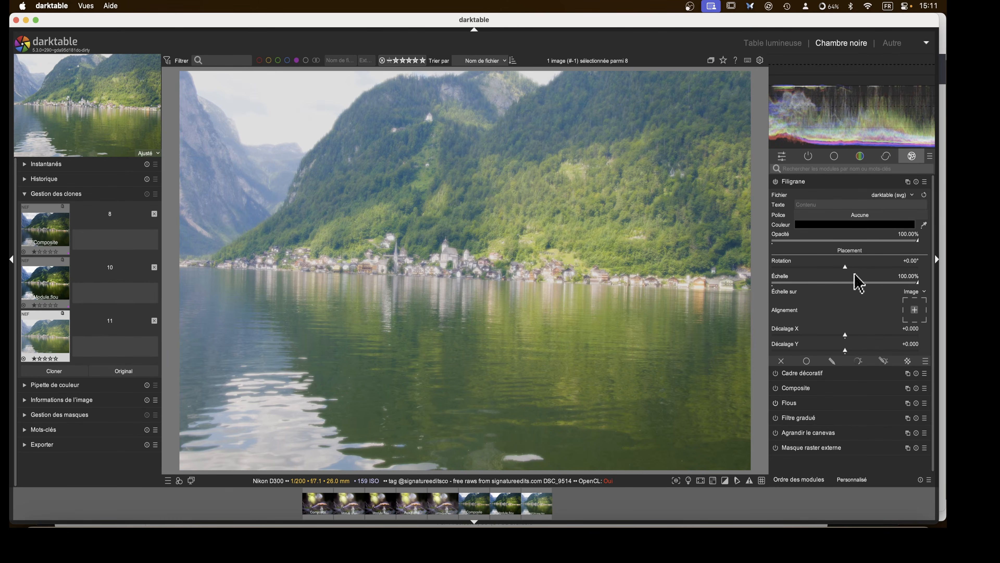
# Set the blend mode of Flous to Normal on clone 11, reduce its blur radius, and collapse the module
pyautogui.click(804, 182)
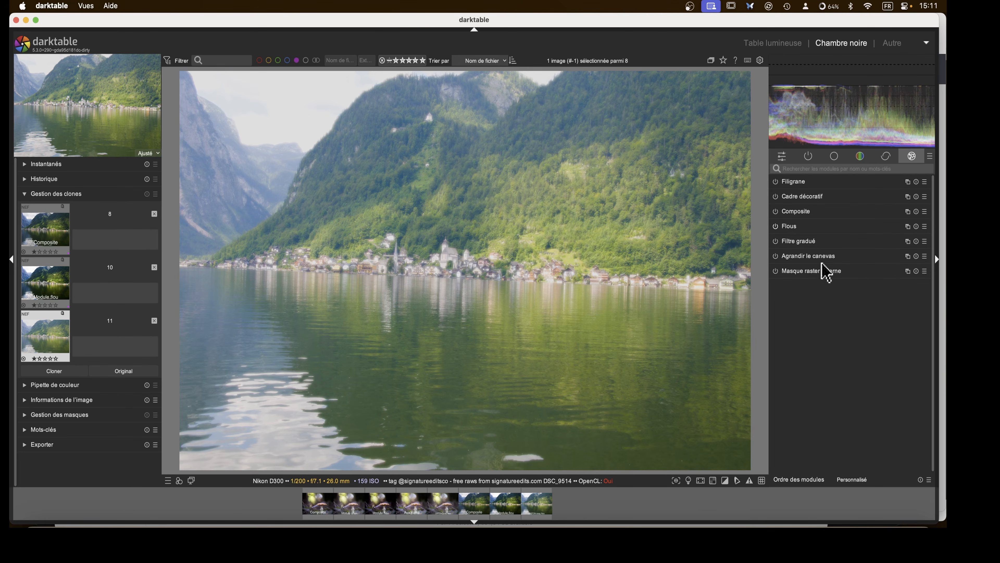
pyautogui.click(791, 227)
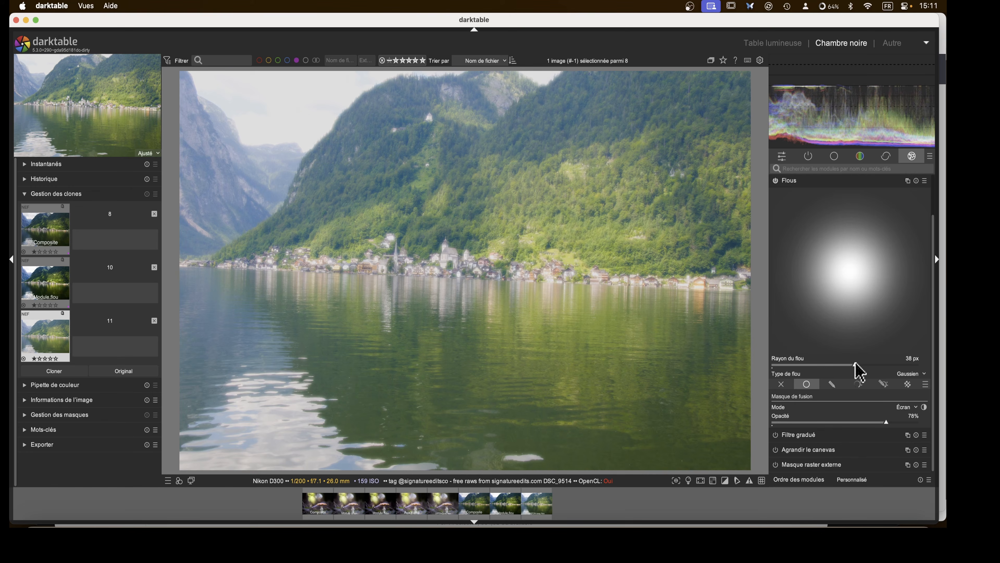
pyautogui.click(906, 408)
pyautogui.click(902, 354)
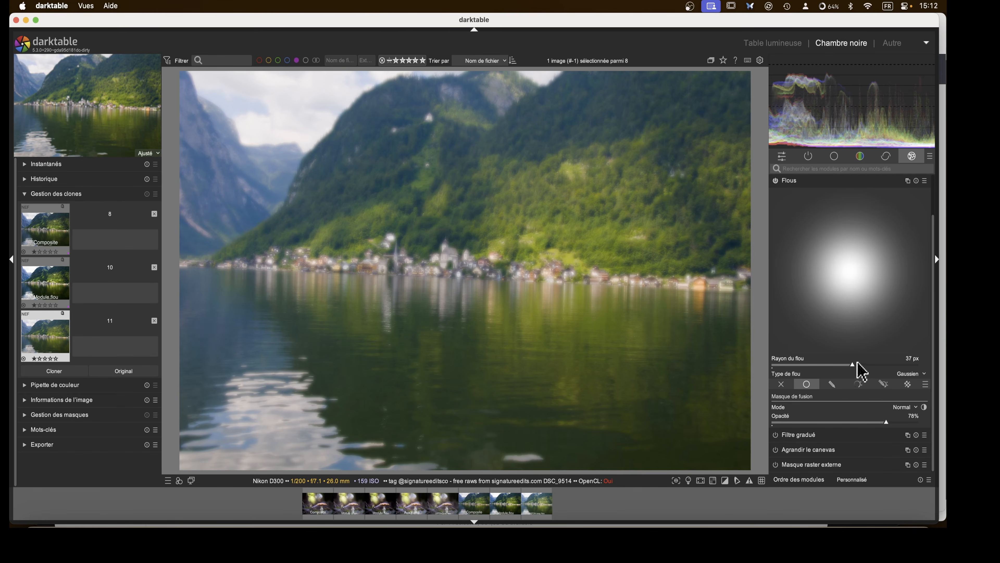
pyautogui.moveTo(853, 364)
pyautogui.mouseDown()
pyautogui.moveTo(825, 364)
pyautogui.moveTo(838, 364)
pyautogui.mouseUp()
pyautogui.scroll(2, 844, 250)
pyautogui.click(788, 226)
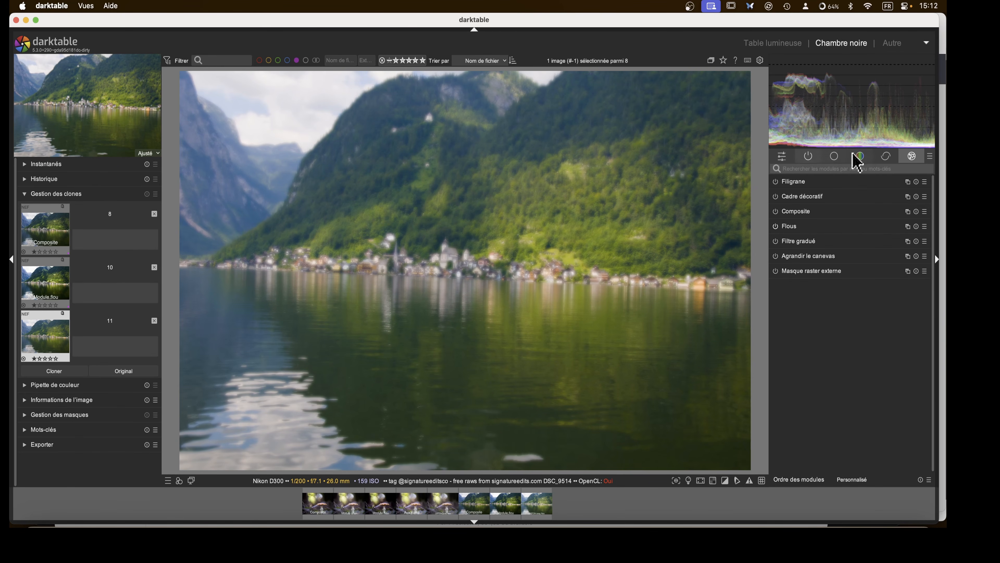
# Raise the perceptual brilliance in Balance de couleur RVB on clone 11 to +12.29% for Ombres and +21.59% for Tons moyens
pyautogui.click(860, 156)
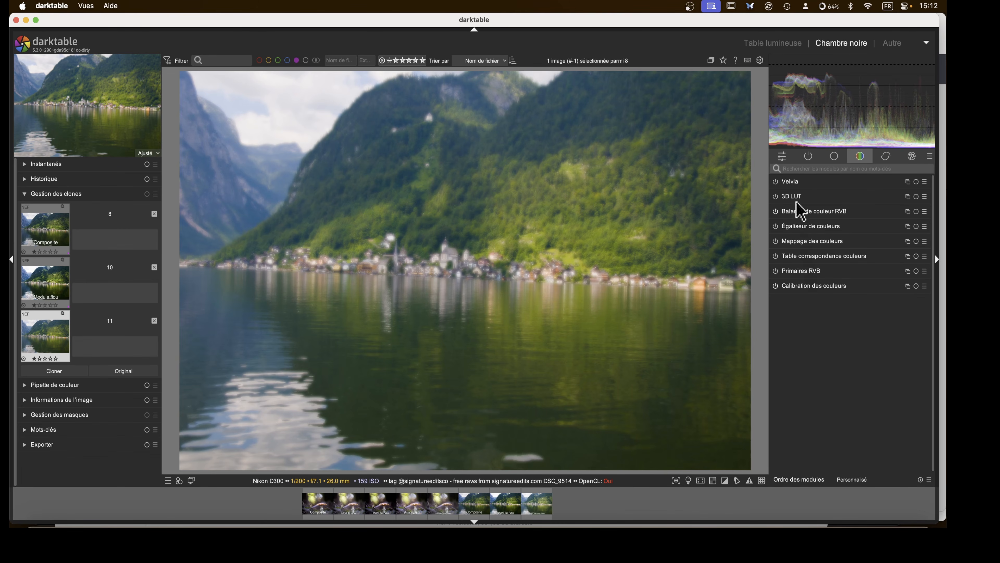
pyautogui.click(798, 211)
pyautogui.scroll(-3, 819, 252)
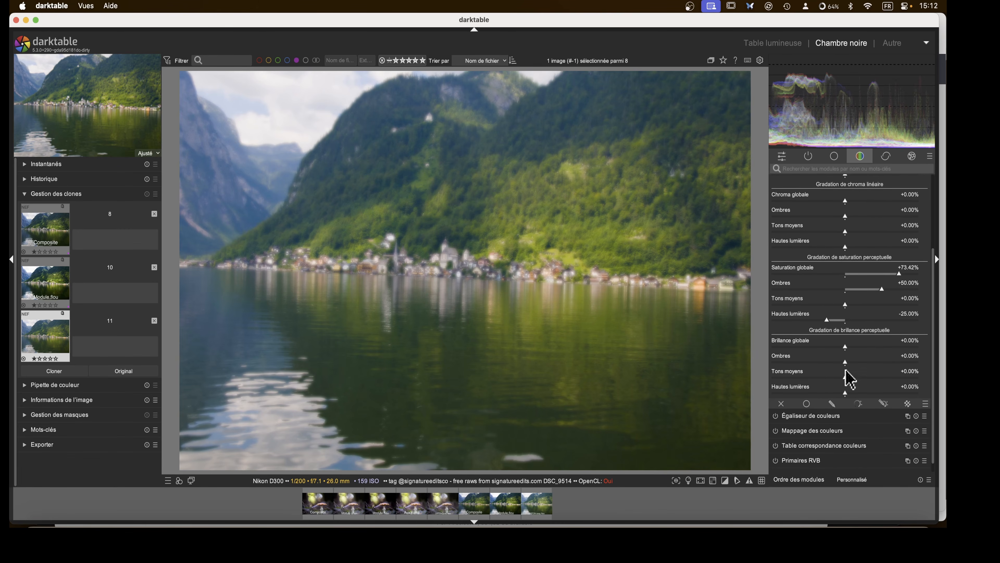
pyautogui.moveTo(846, 377)
pyautogui.mouseDown()
pyautogui.moveTo(863, 376)
pyautogui.moveTo(855, 363)
pyautogui.mouseUp()
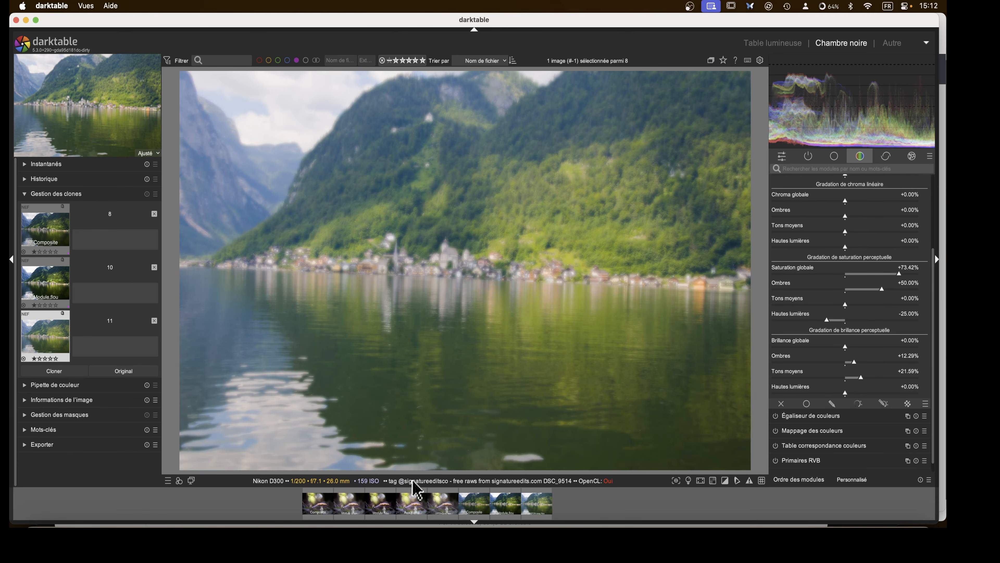
# Check the effect of the Composite module on the Composite lake version, leave it enabled, and return to the Table lumineuse
pyautogui.click(475, 508)
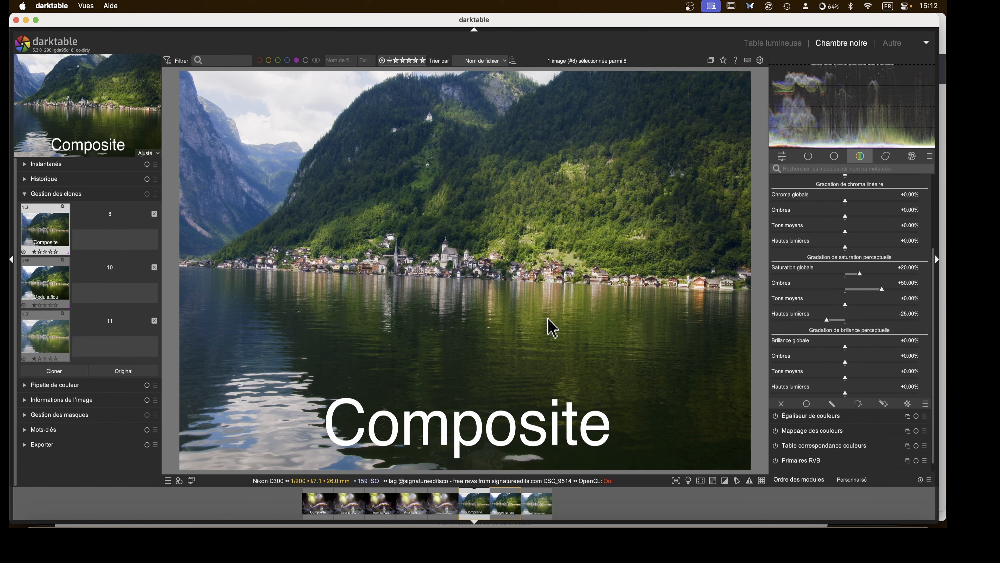
pyautogui.scroll(-4, 821, 223)
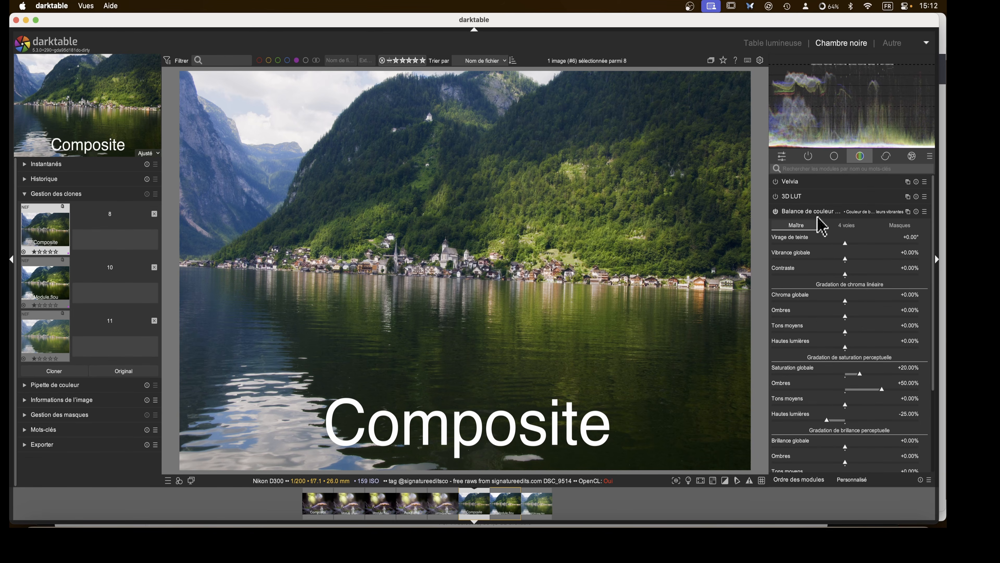
pyautogui.click(809, 157)
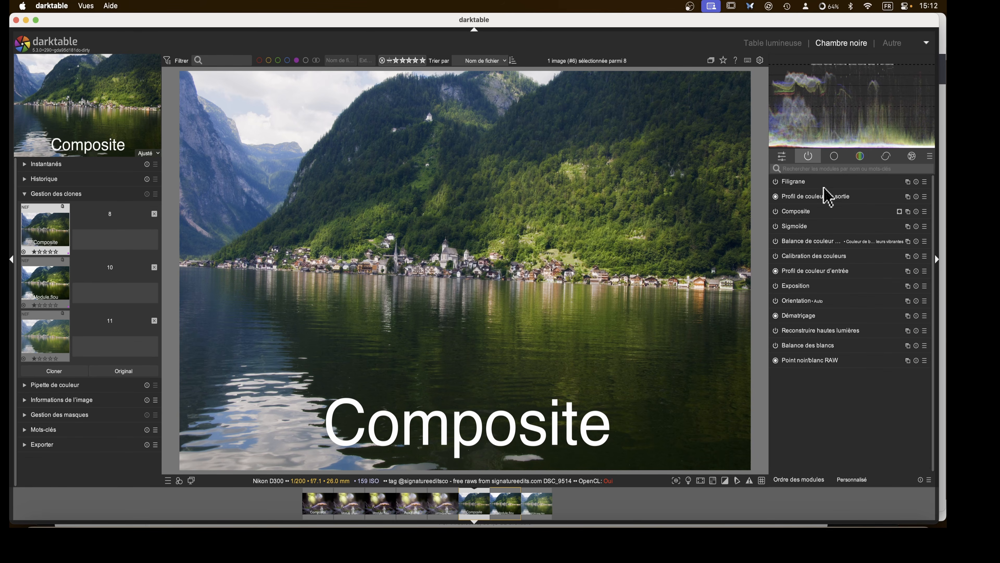
pyautogui.click(775, 212)
pyautogui.click(773, 43)
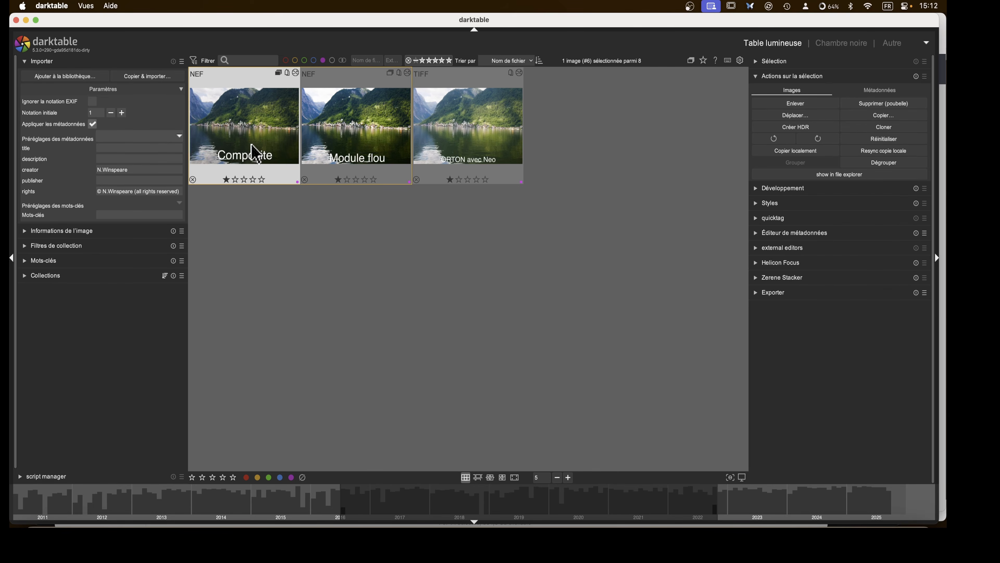
# Alternate repeatedly between the Composite version and the neighbouring lake versions in full preview to compare their Orton effects
pyautogui.press('w')
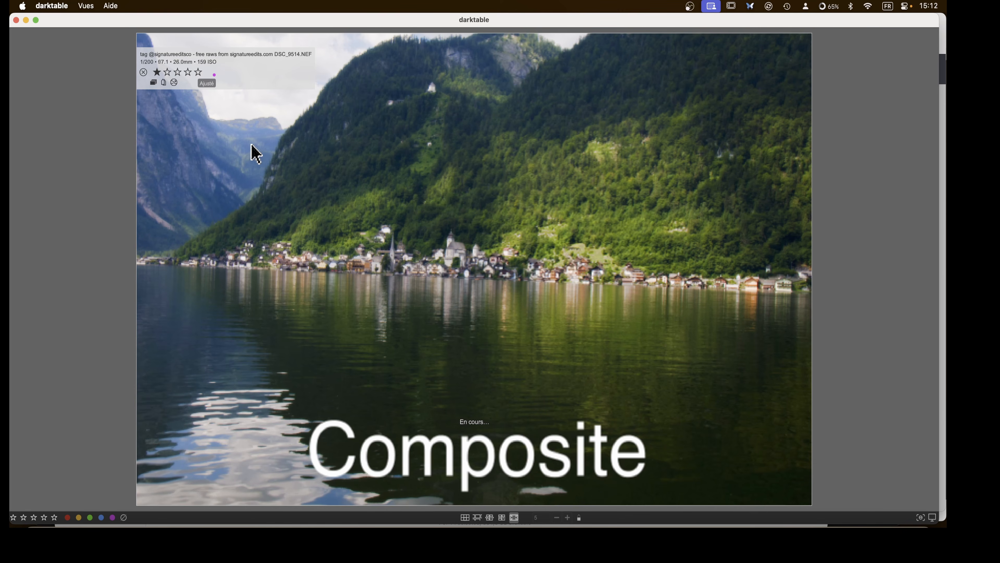
pyautogui.press('Right')
pyautogui.press('Left')
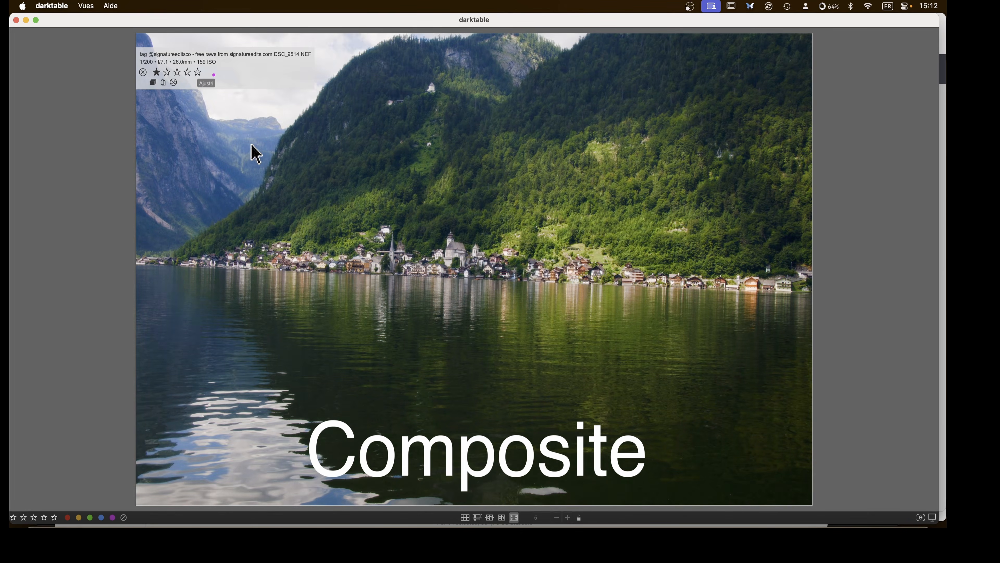
pyautogui.press('Right')
pyautogui.press('Left')
pyautogui.press('Right')
pyautogui.press('Left')
pyautogui.press('Right')
pyautogui.press('Left')
pyautogui.press('Right')
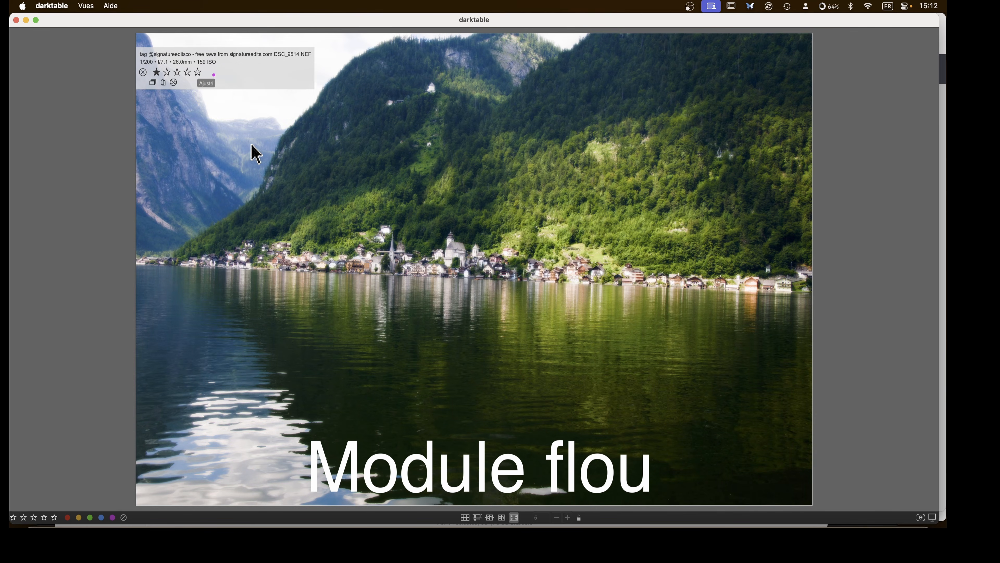
pyautogui.press('Right')
pyautogui.press('Left')
pyautogui.press('Left')
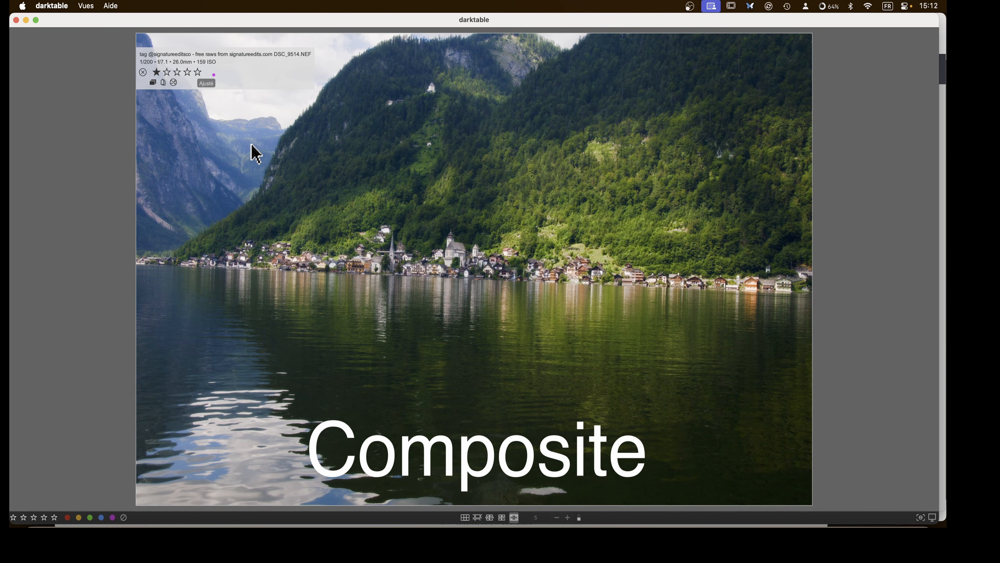
pyautogui.press('w')
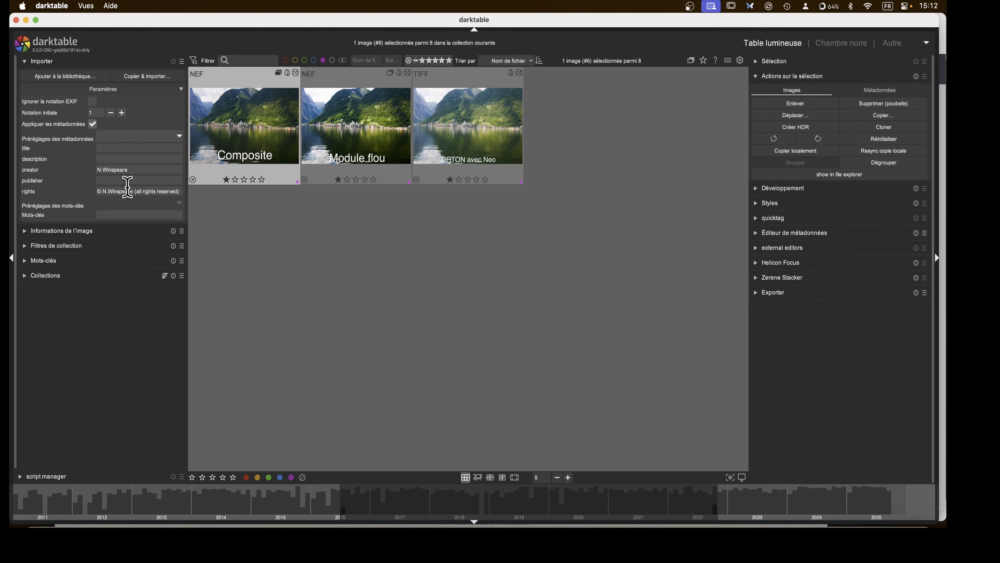
# Clone the Composite lake version, disable the Composite module on the new clone, and return to the Table lumineuse
pyautogui.doubleClick(239, 141)
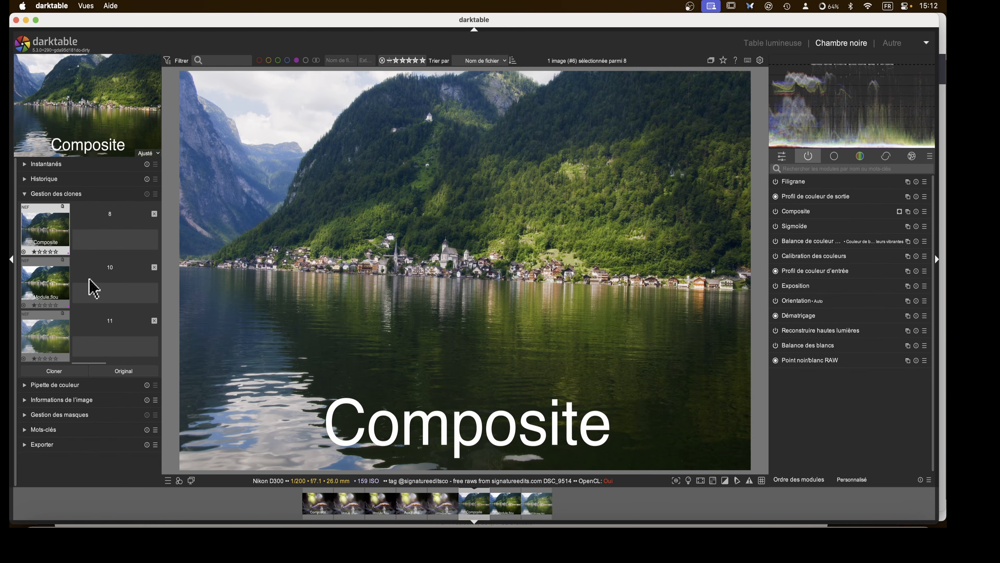
pyautogui.click(60, 372)
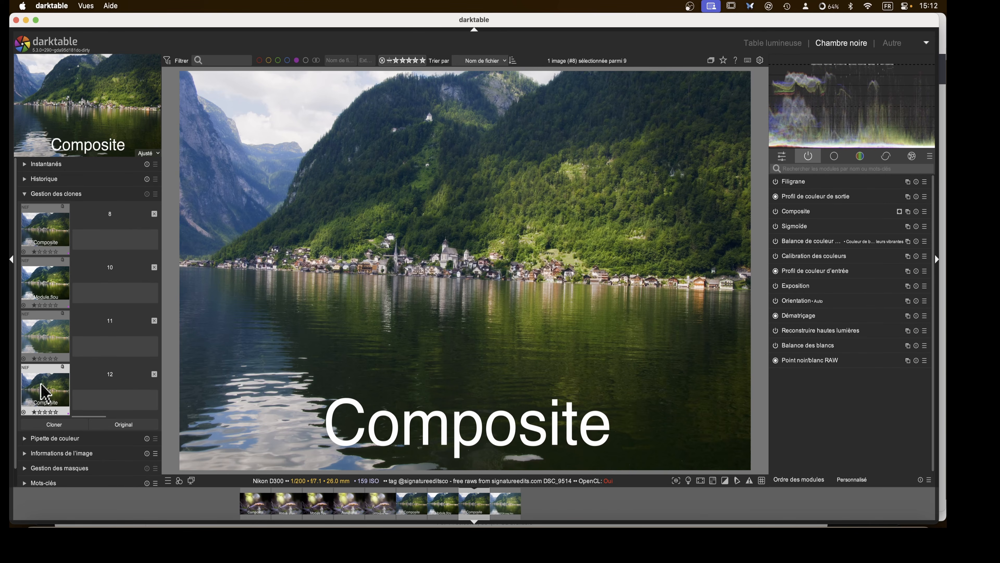
pyautogui.click(776, 211)
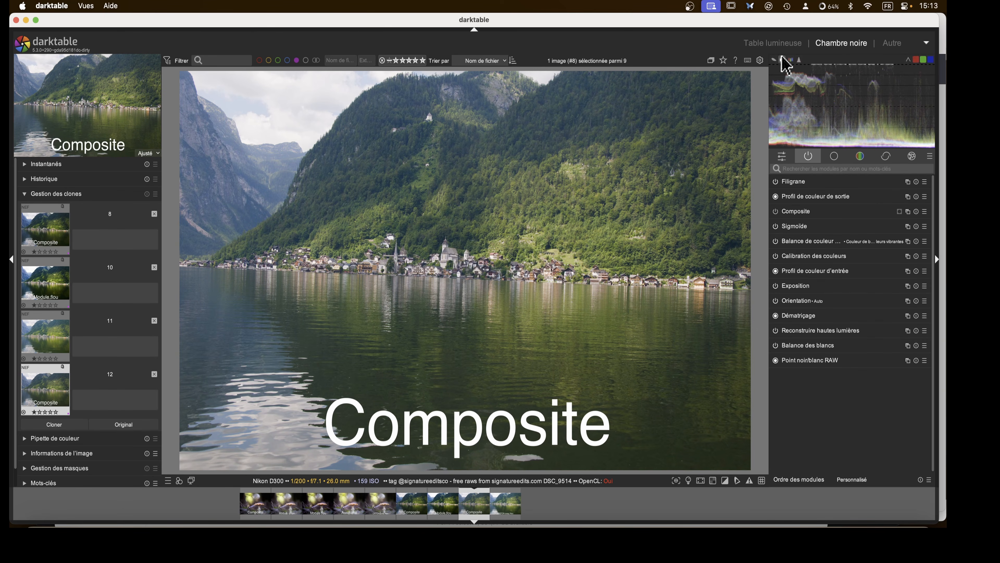
pyautogui.click(773, 47)
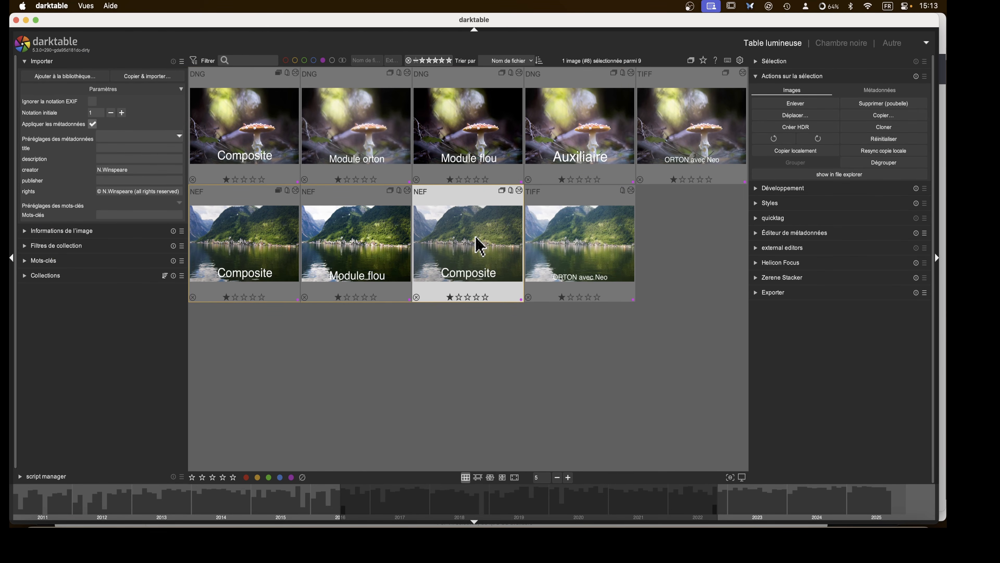
# Compare the lake clone without the effect against the Composite and Module flou versions in full preview
pyautogui.press('w')
pyautogui.press('Right')
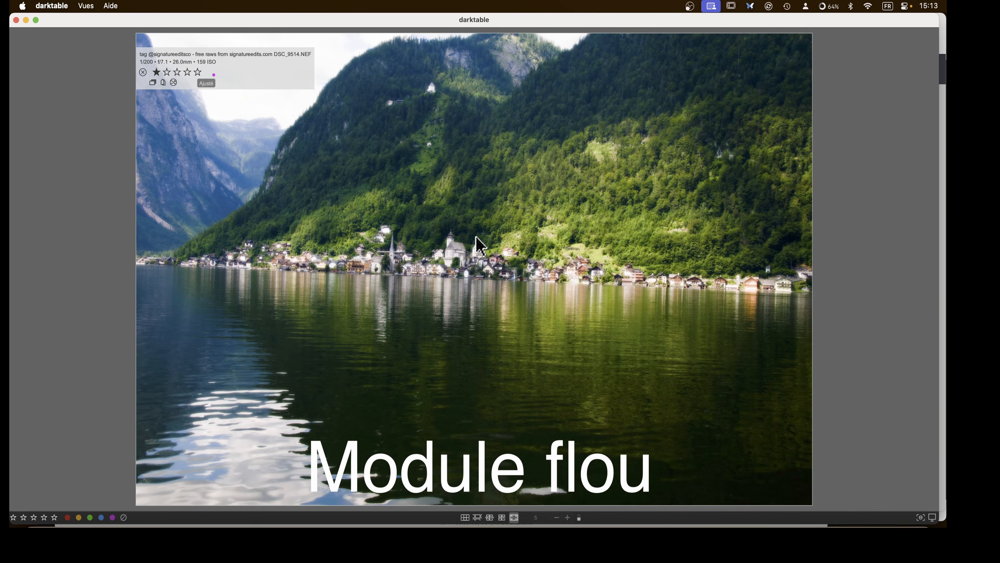
pyautogui.press('Left')
pyautogui.press('Left')
pyautogui.press('Right')
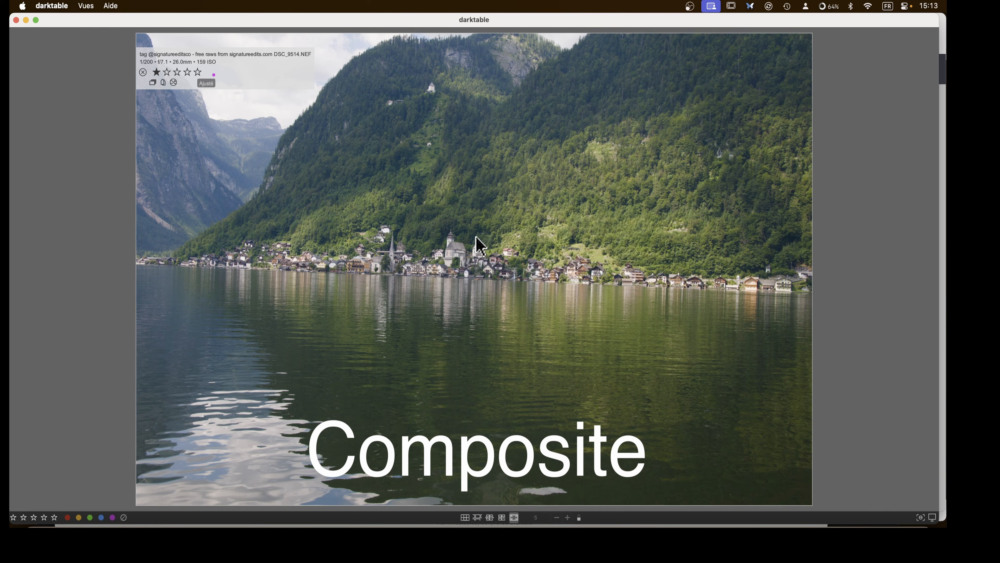
pyautogui.press('Right')
pyautogui.press('Left')
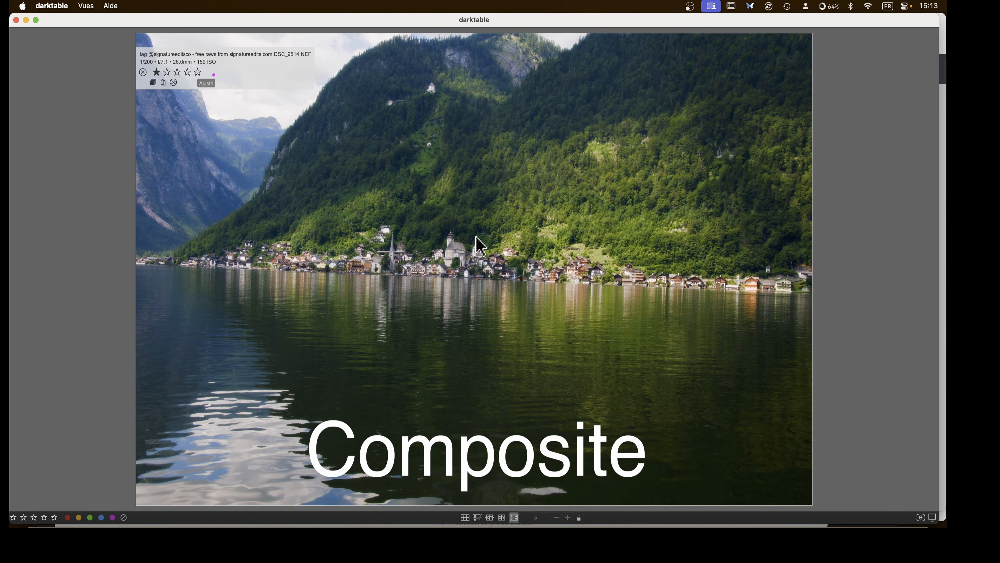
pyautogui.press('Right')
pyautogui.press('Left')
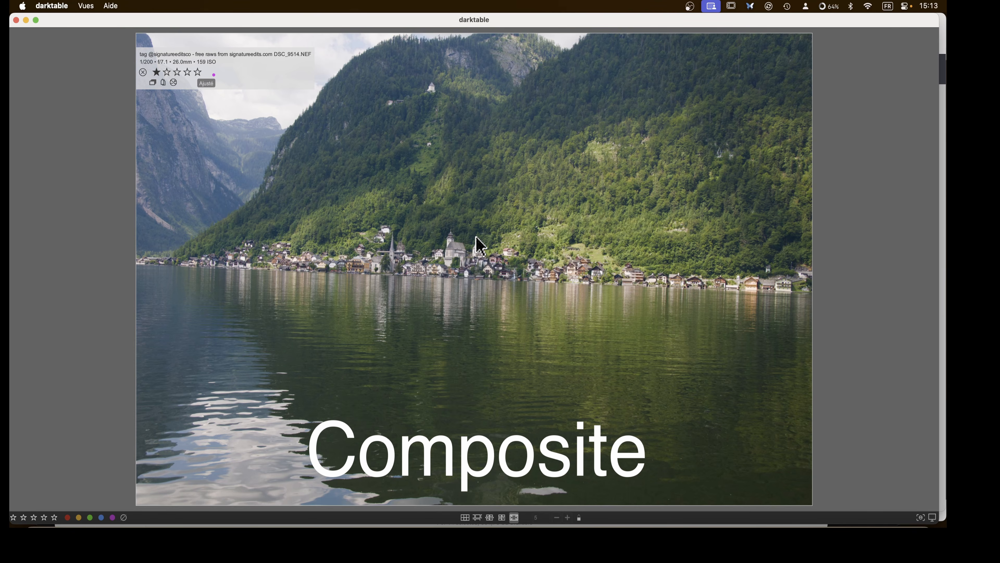
pyautogui.press('Right')
pyautogui.press('Left')
pyautogui.press('Right')
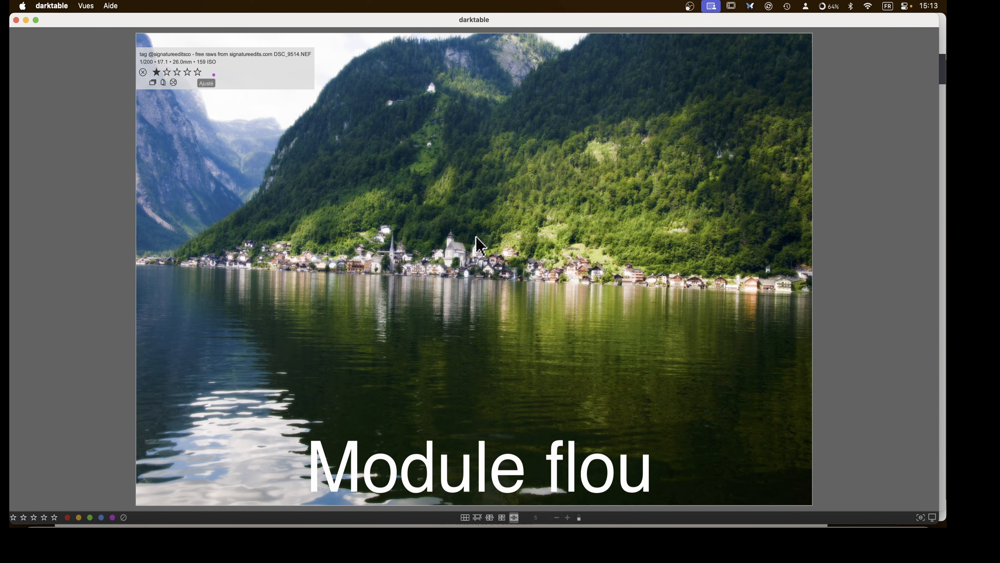
pyautogui.press('Left')
pyautogui.press('Escape')
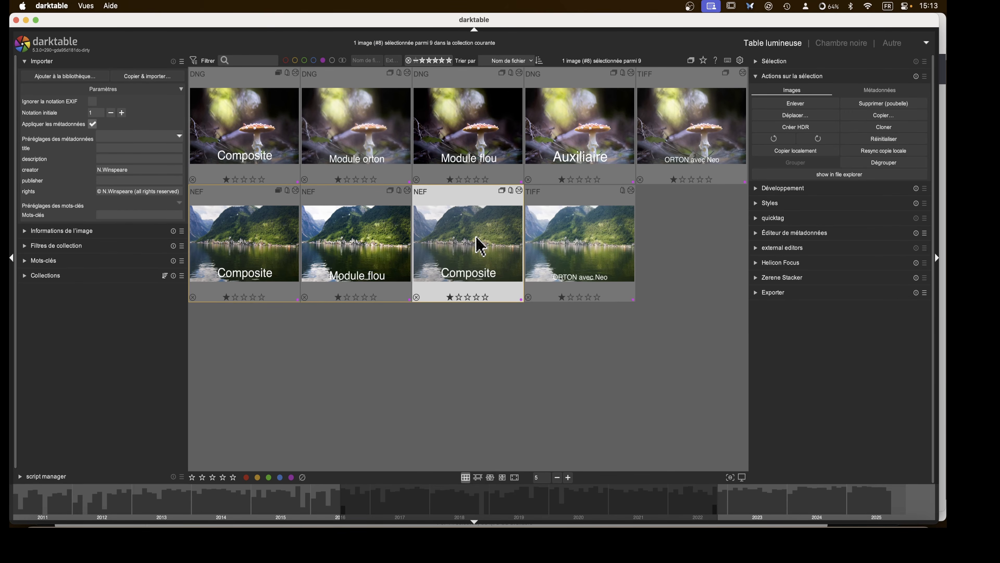